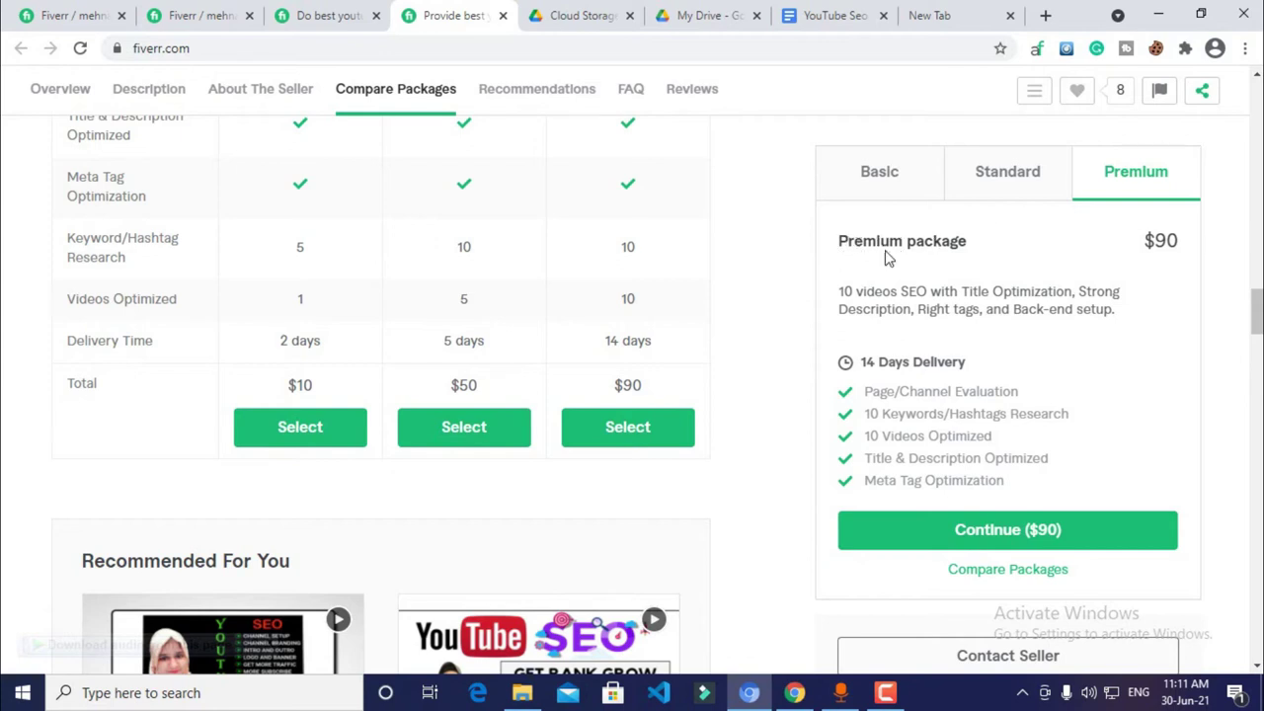
Compare the Basic, Standard and Premium package details of the competitor's YouTube SEO gig
click(877, 191)
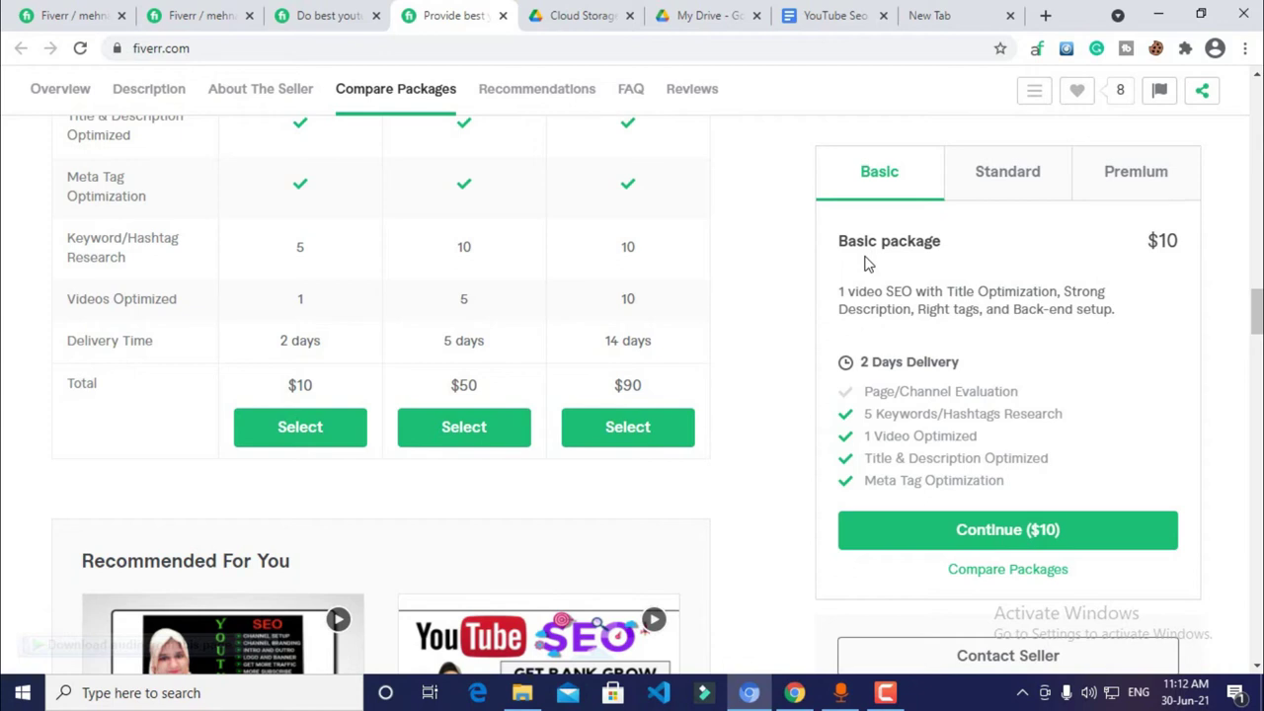
click(986, 193)
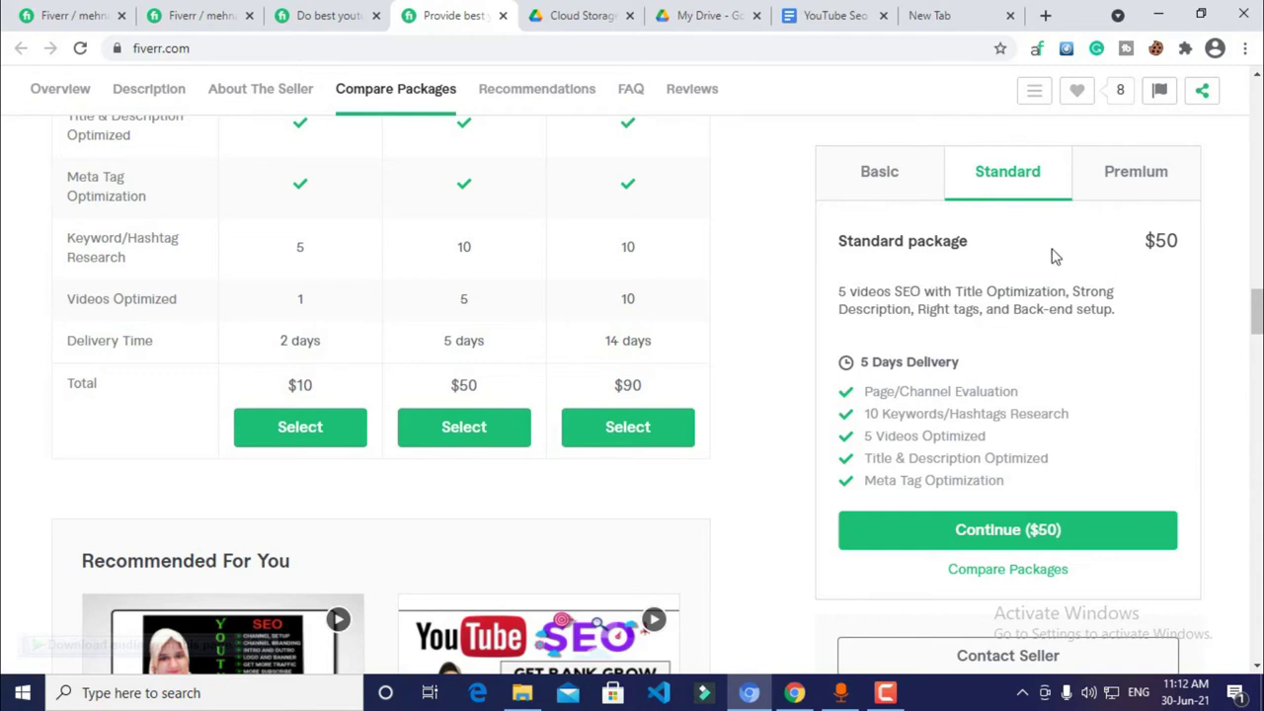
click(1150, 174)
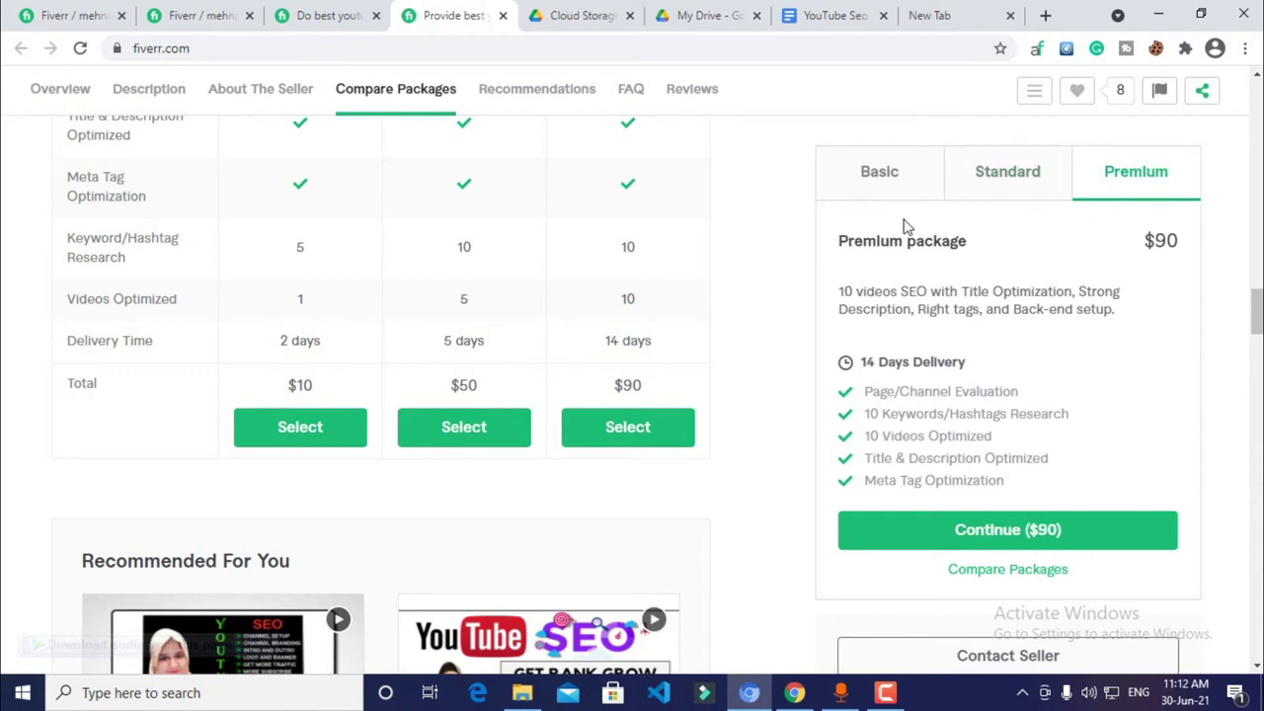
click(881, 180)
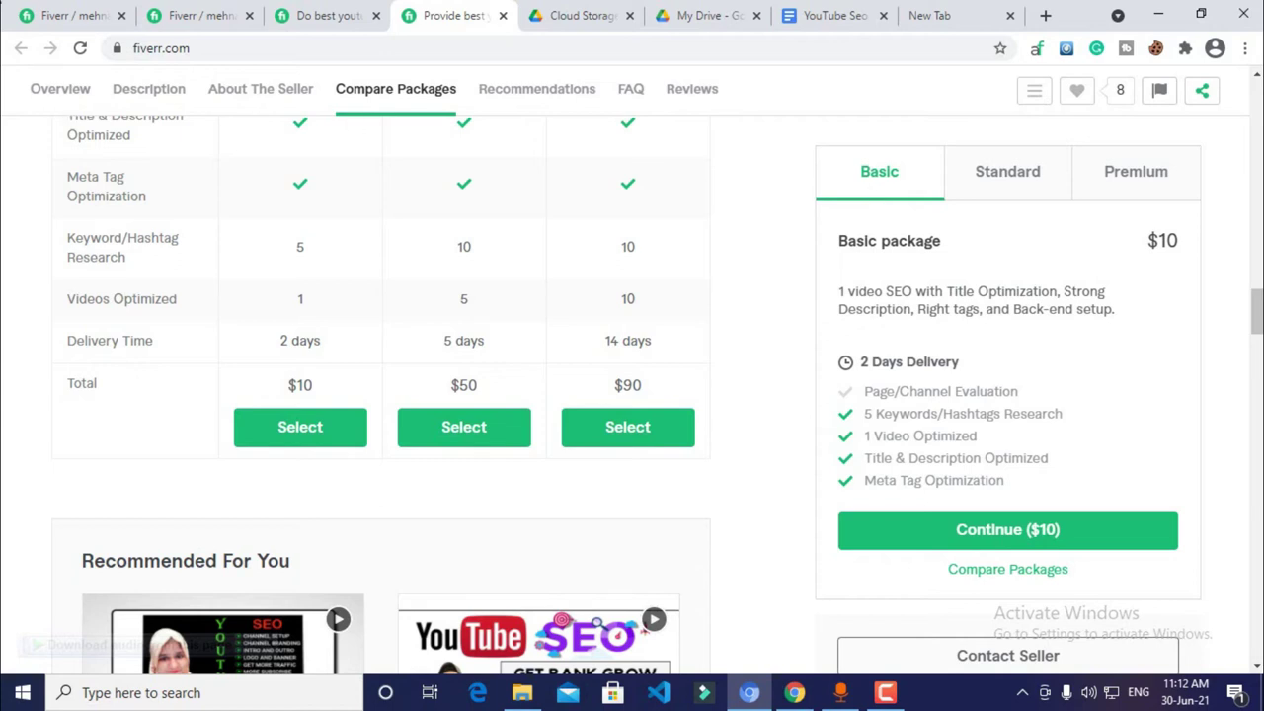
Review the own gig's Scope & Pricing table: package names, descriptions, delivery times, included items, prices and extra services
click(69, 15)
scroll(570, 441, down, 2)
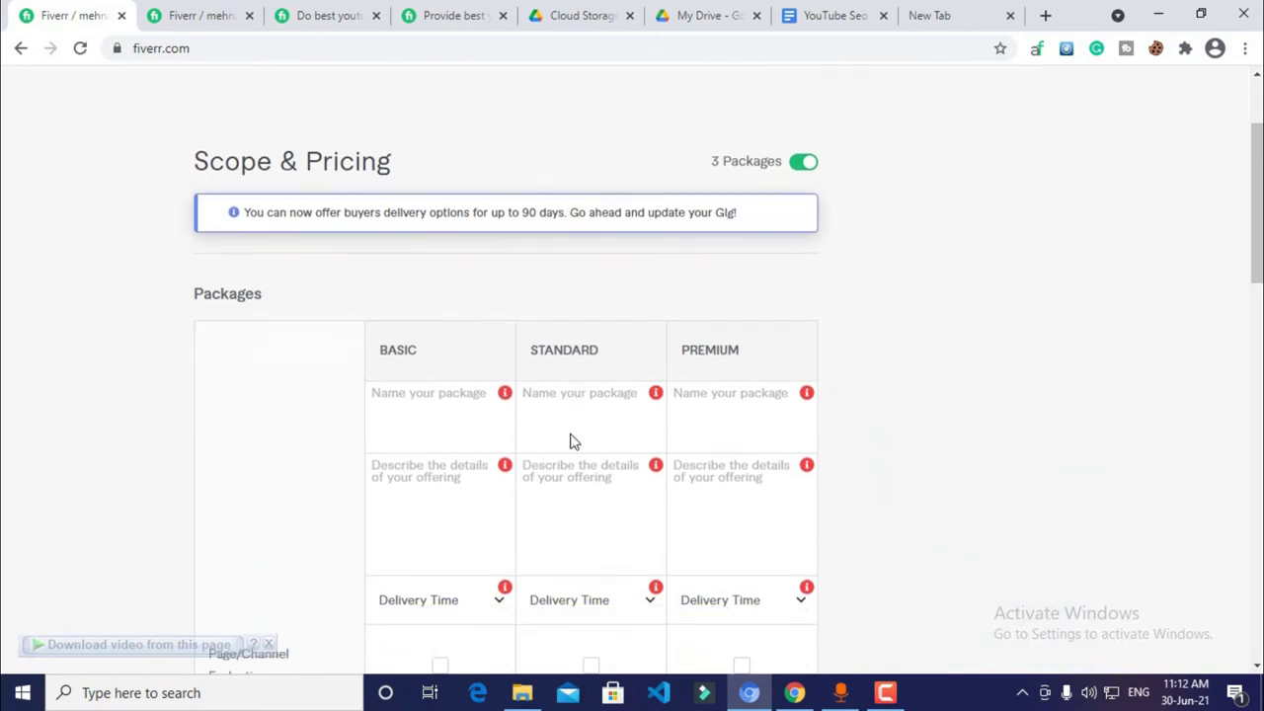
scroll(612, 325, down, 1)
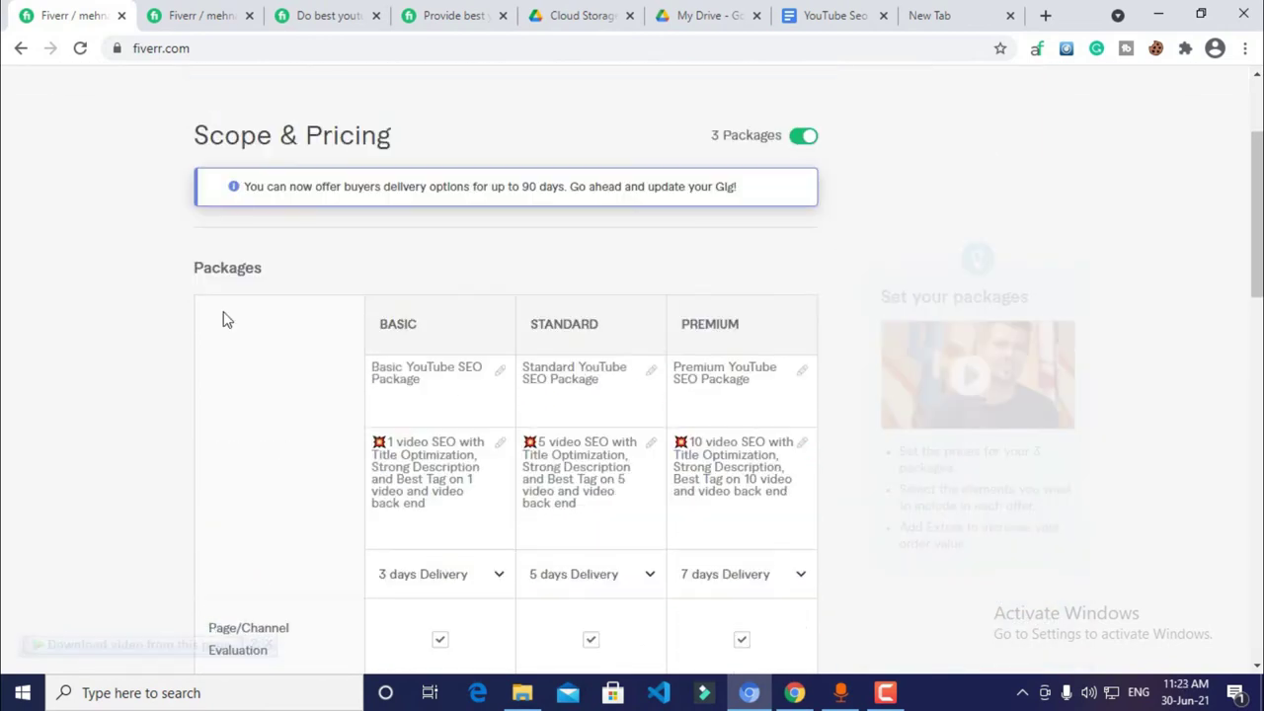
scroll(229, 312, down, 3)
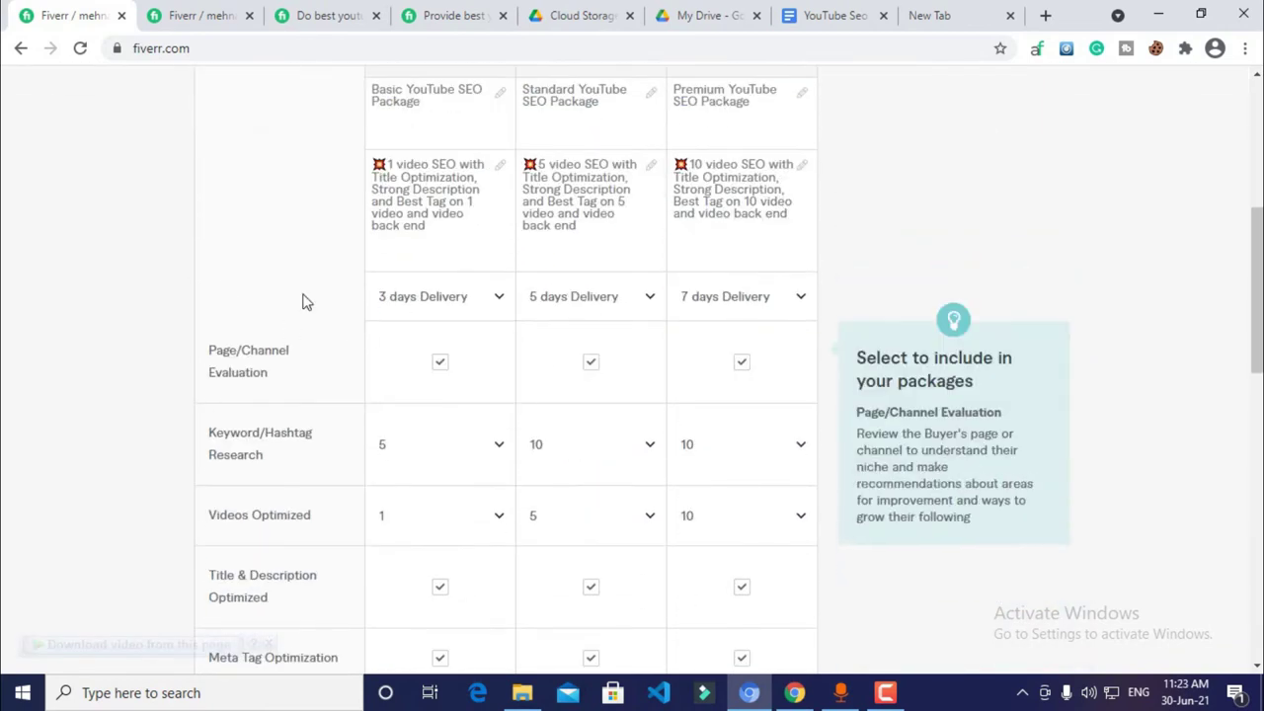
scroll(333, 358, down, 2)
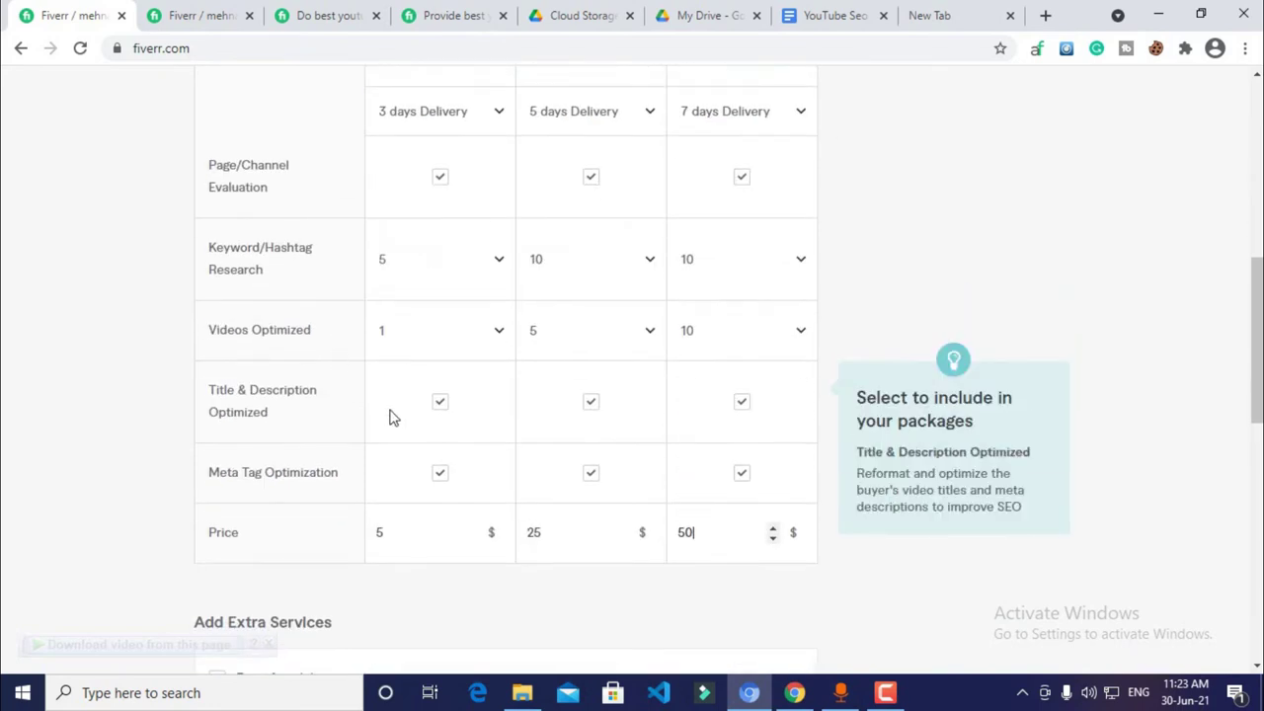
scroll(389, 414, up, 4)
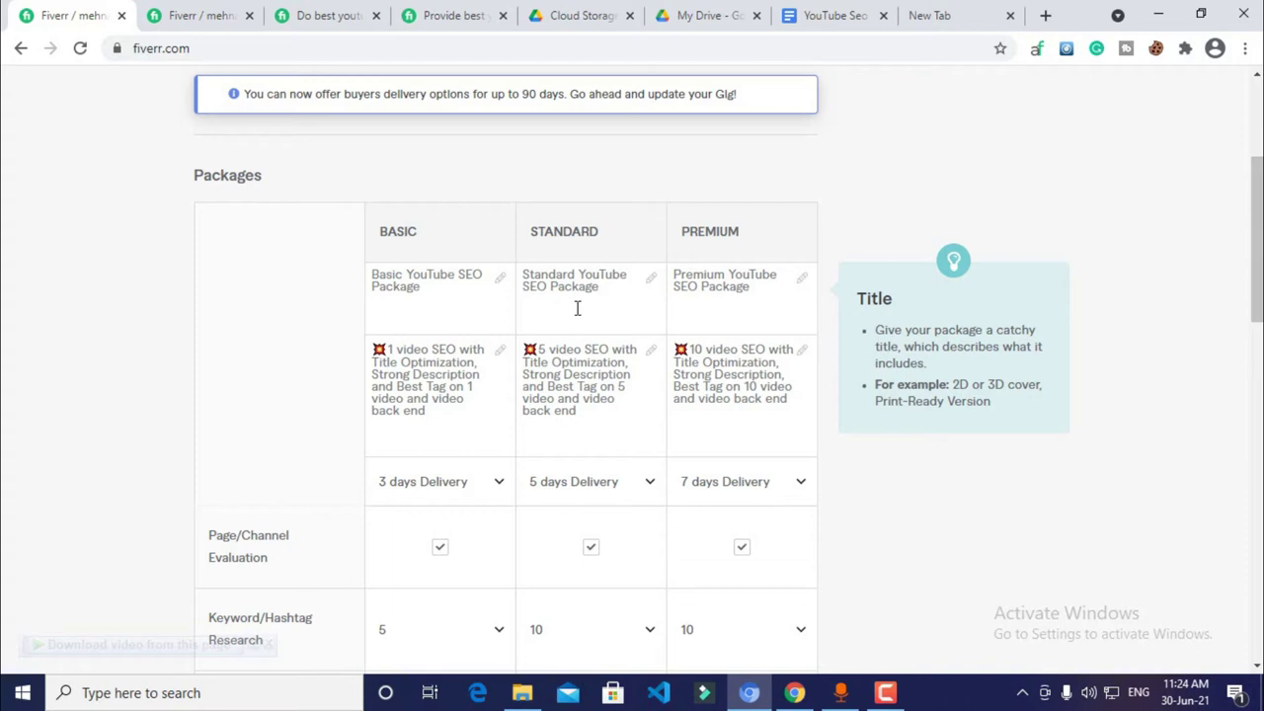
scroll(579, 307, down, 1)
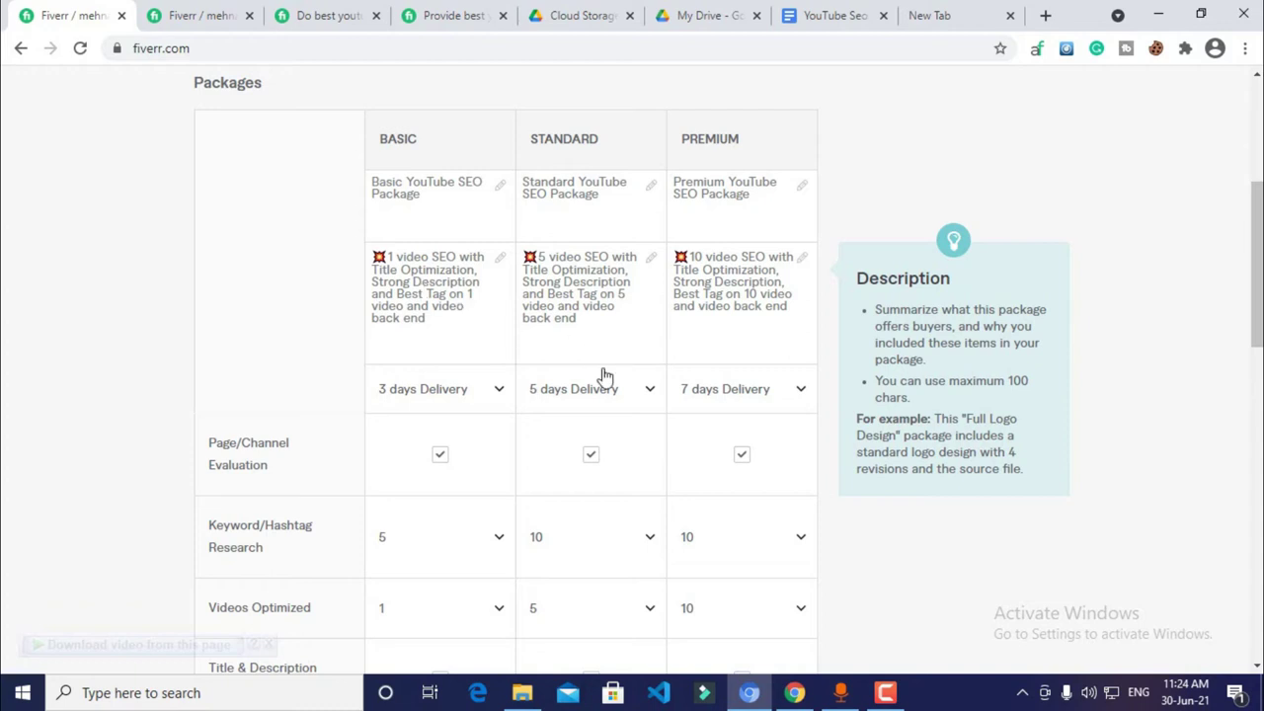
scroll(592, 365, down, 1)
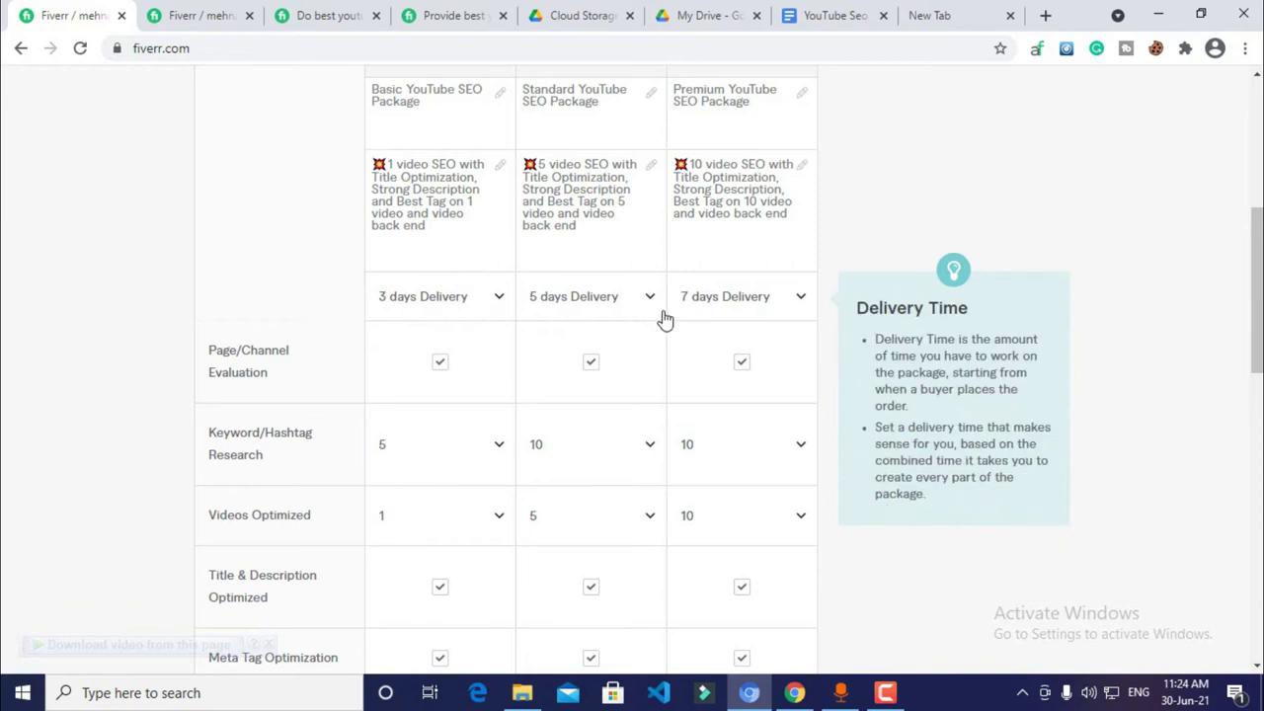
scroll(697, 385, up, 1)
scroll(612, 349, down, 1)
scroll(556, 363, down, 2)
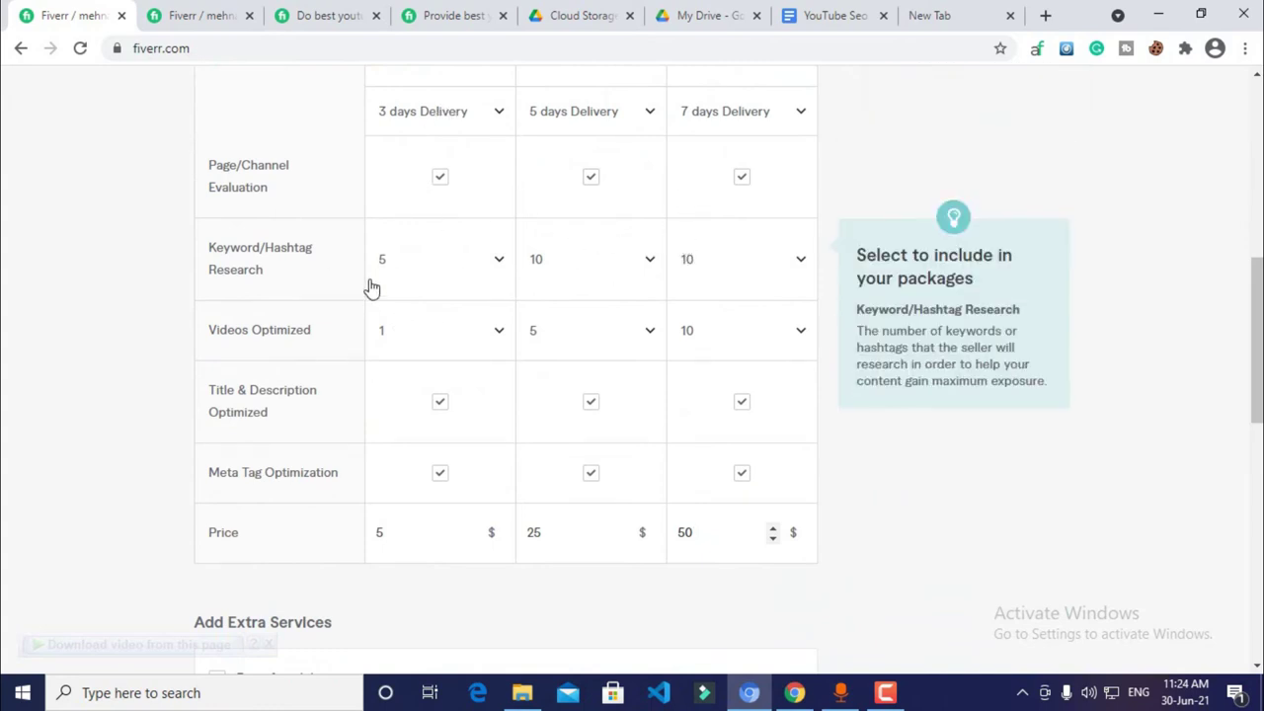
scroll(366, 286, down, 1)
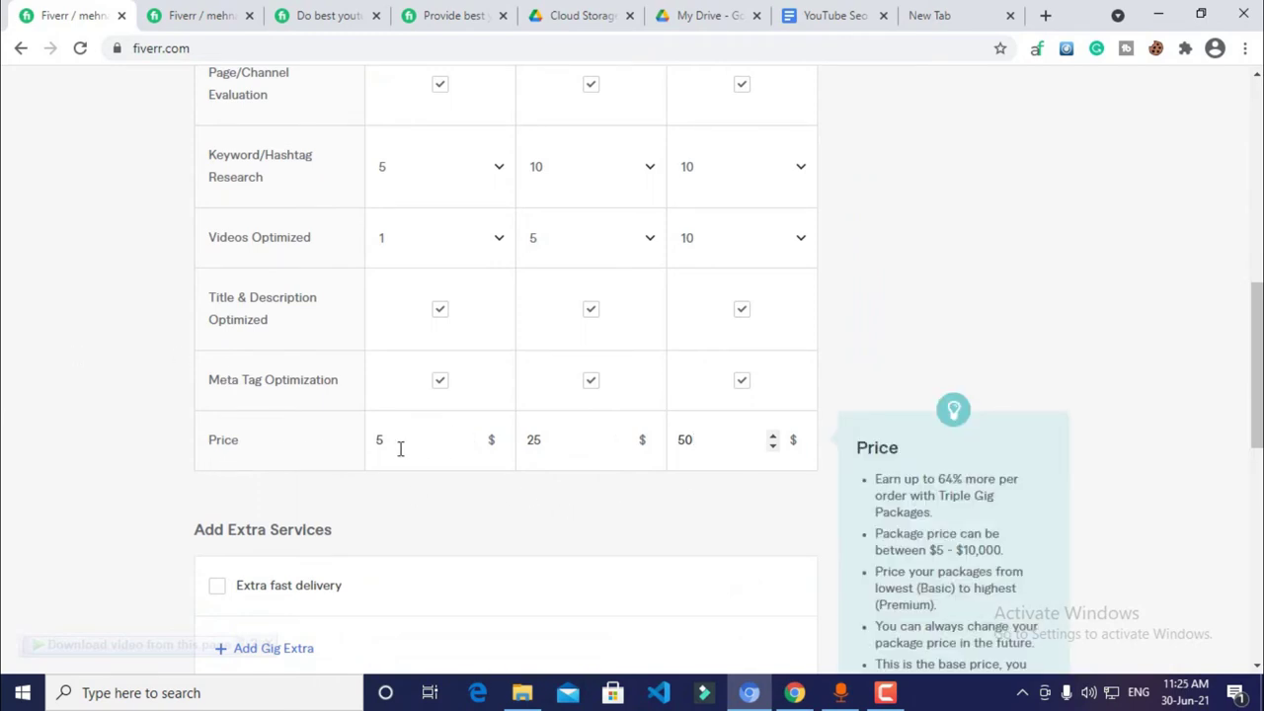
scroll(750, 504, down, 3)
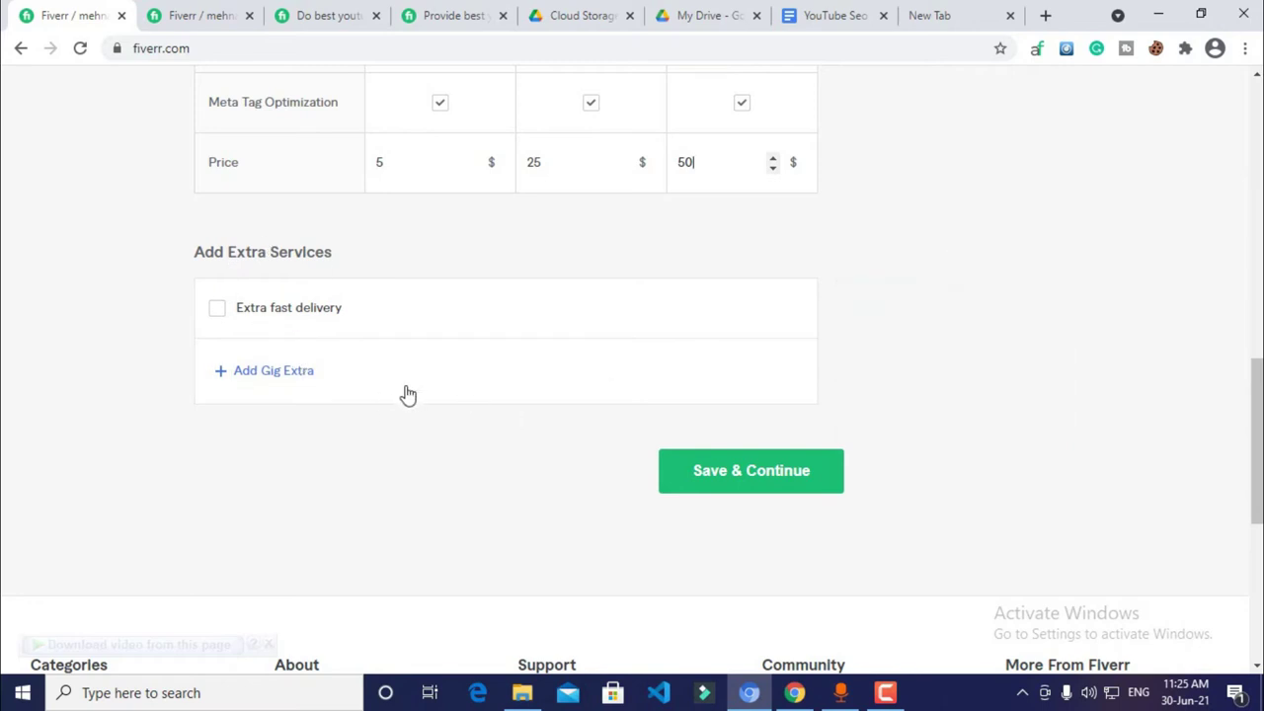
Recheck the three packages, save the gig's pricing and continue to the Description & FAQ section
scroll(400, 440, up, 10)
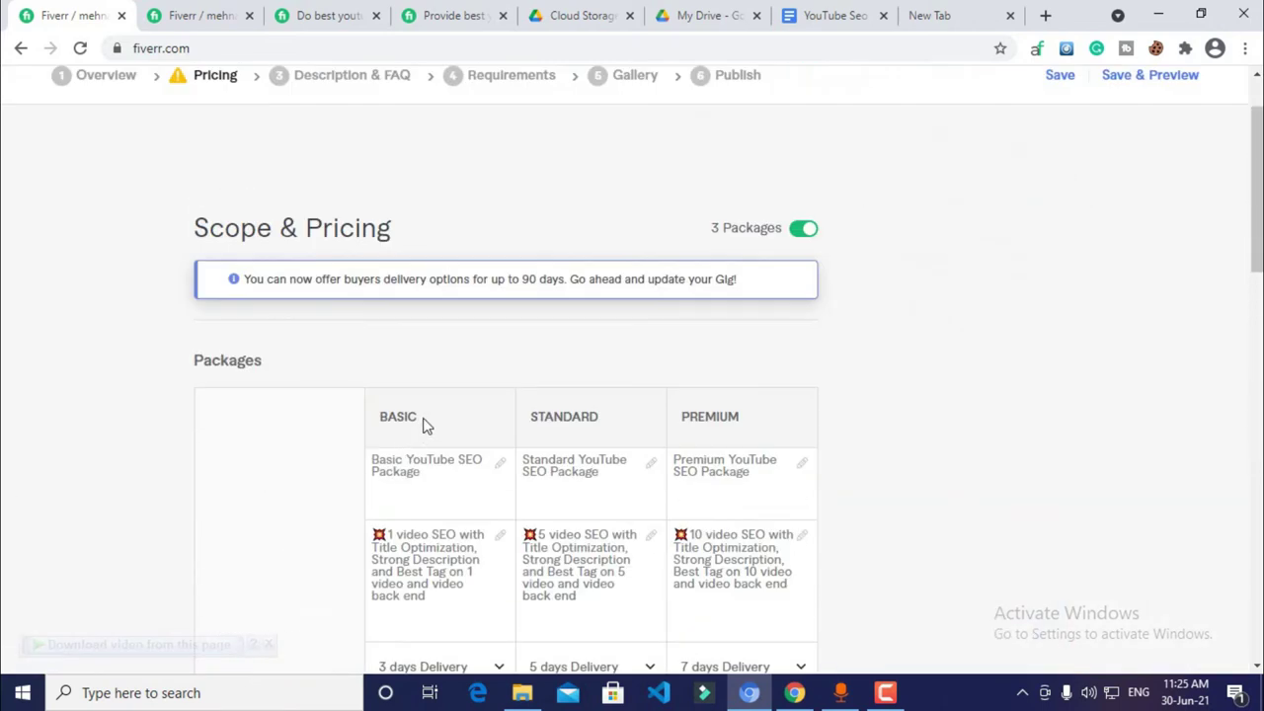
scroll(432, 421, down, 9)
scroll(455, 415, up, 5)
scroll(596, 338, down, 2)
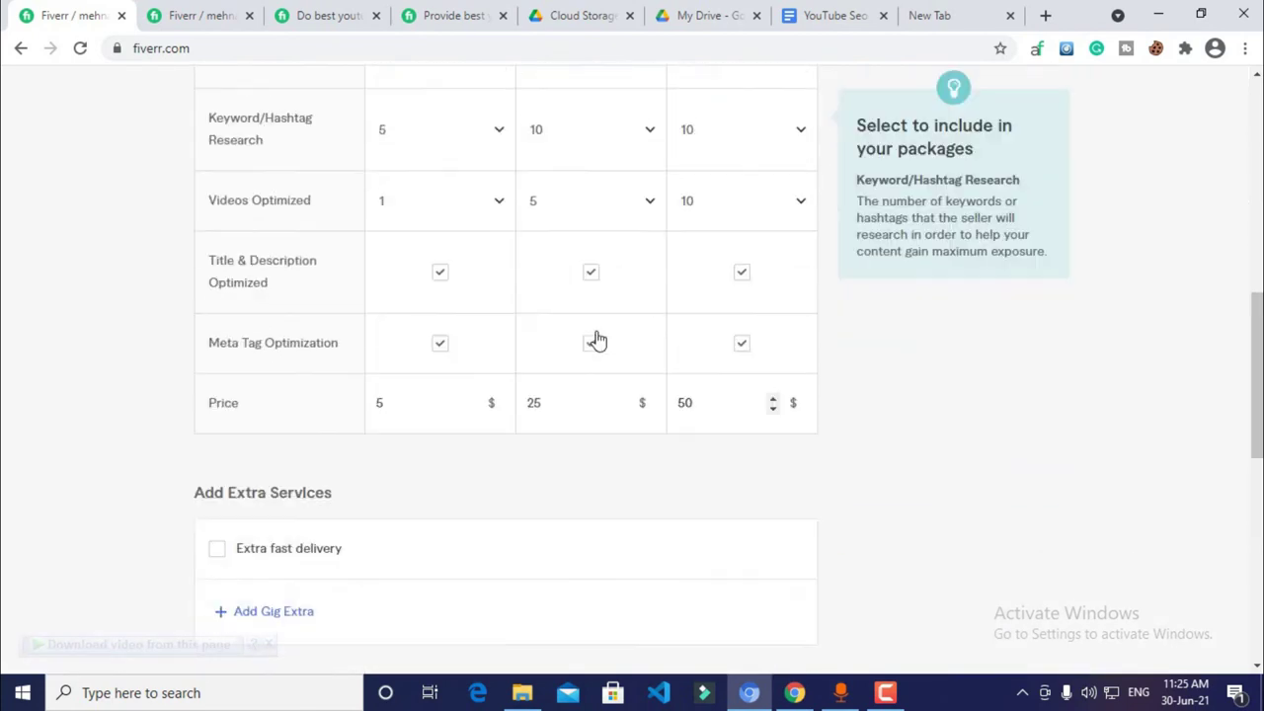
scroll(556, 409, up, 5)
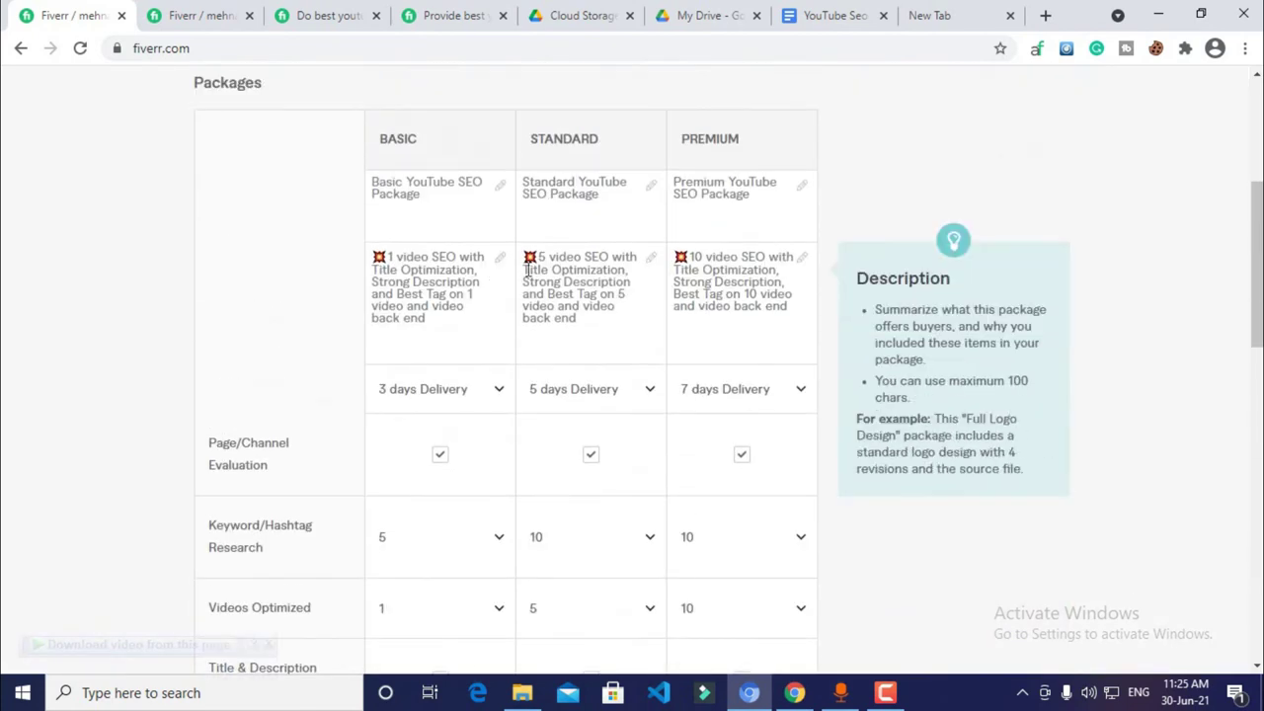
scroll(533, 274, down, 10)
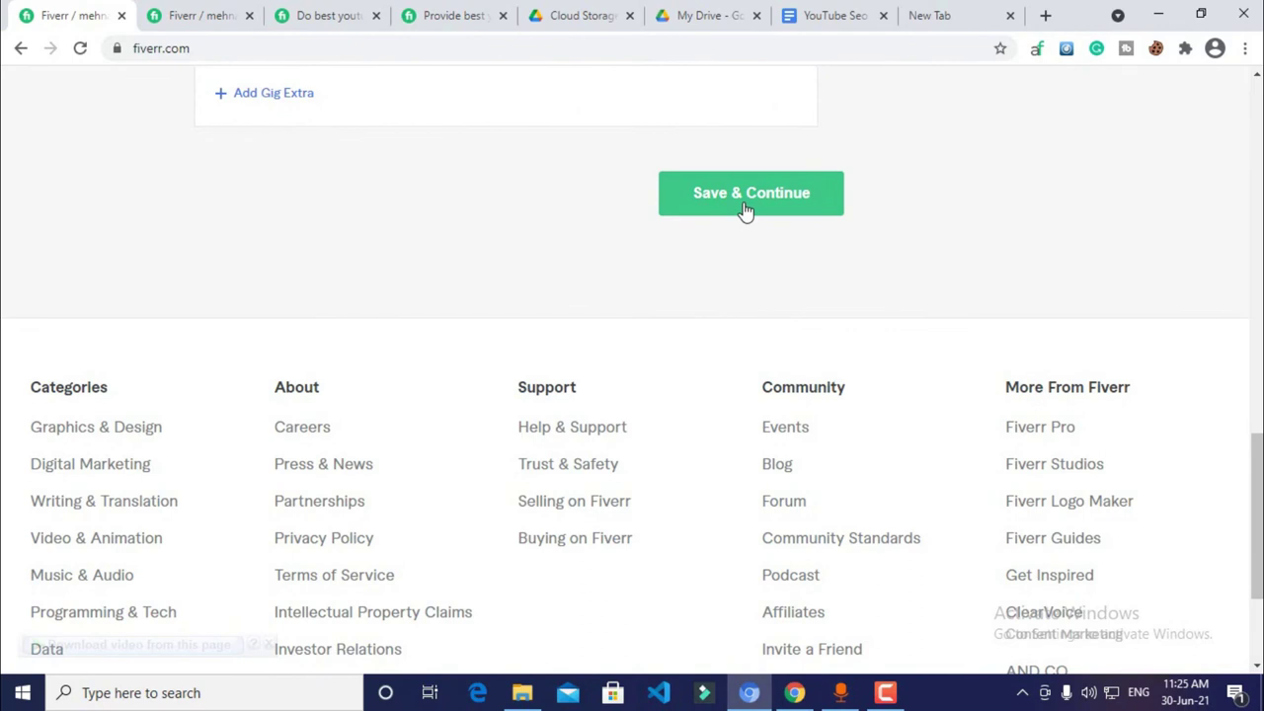
click(745, 209)
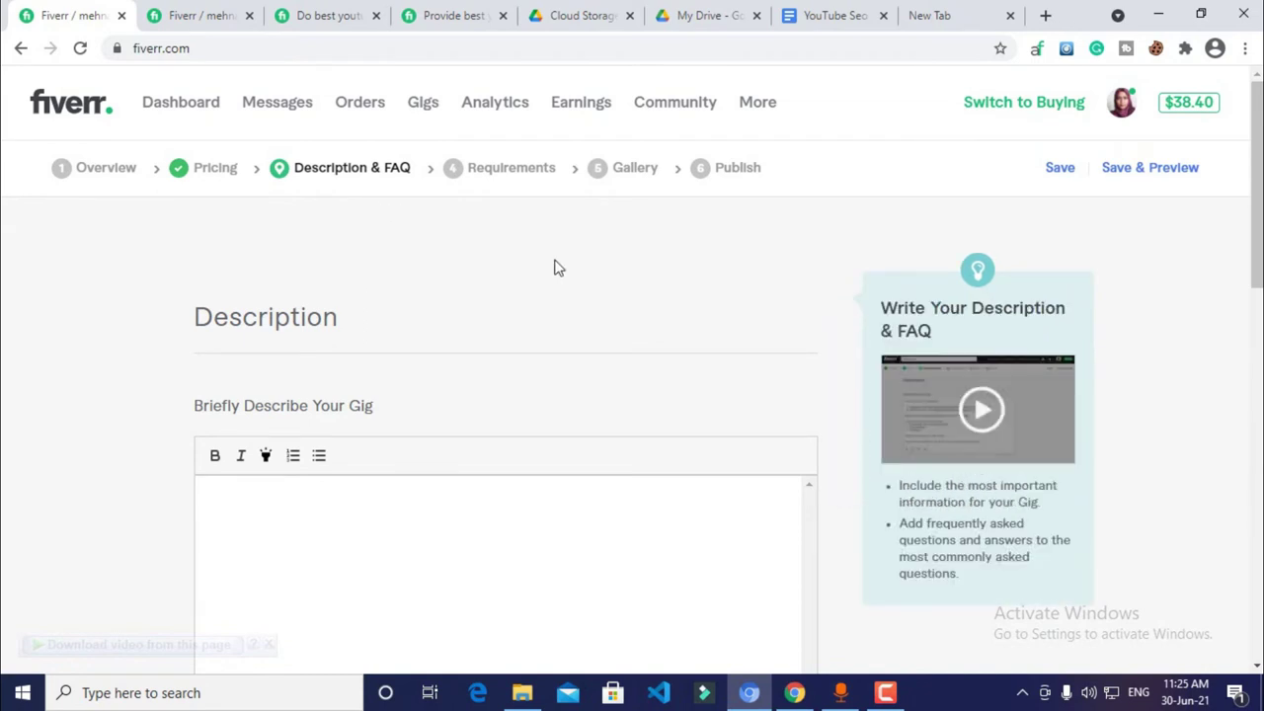
Examine the gig's Description & FAQ section and read the prepared YouTube SEO description text
scroll(308, 350, down, 2)
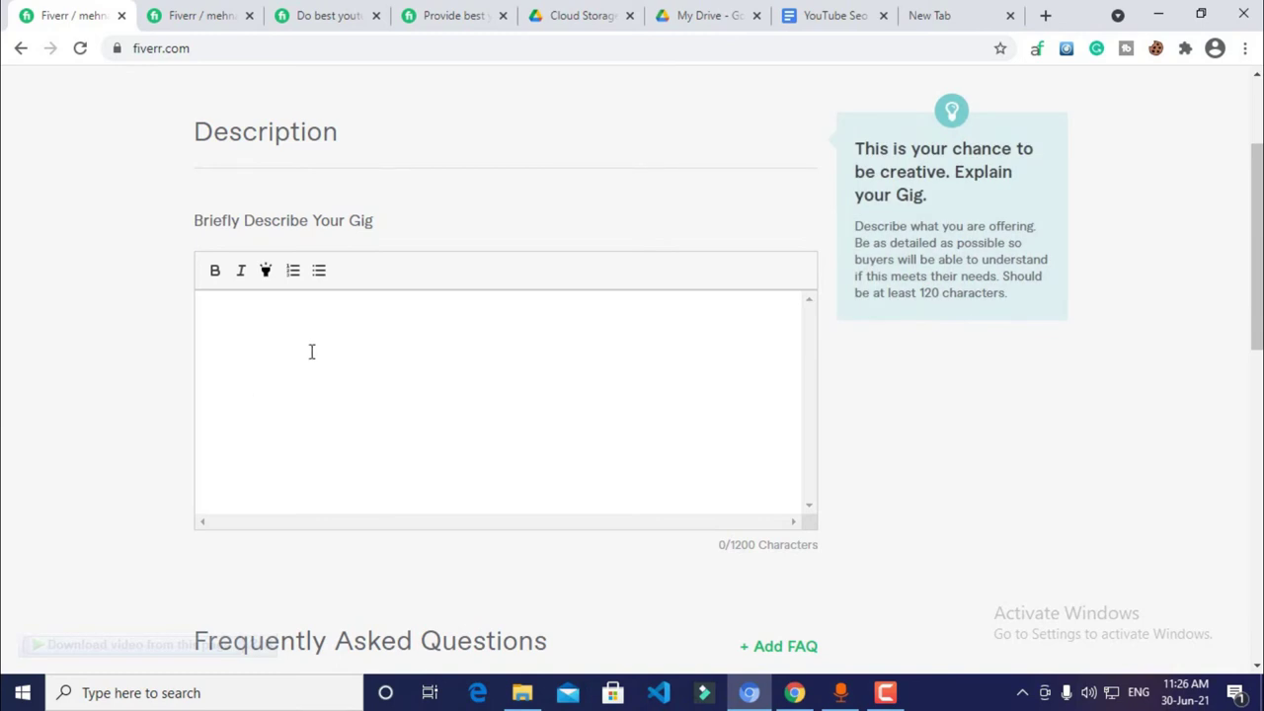
click(332, 14)
key(ctrl+1)
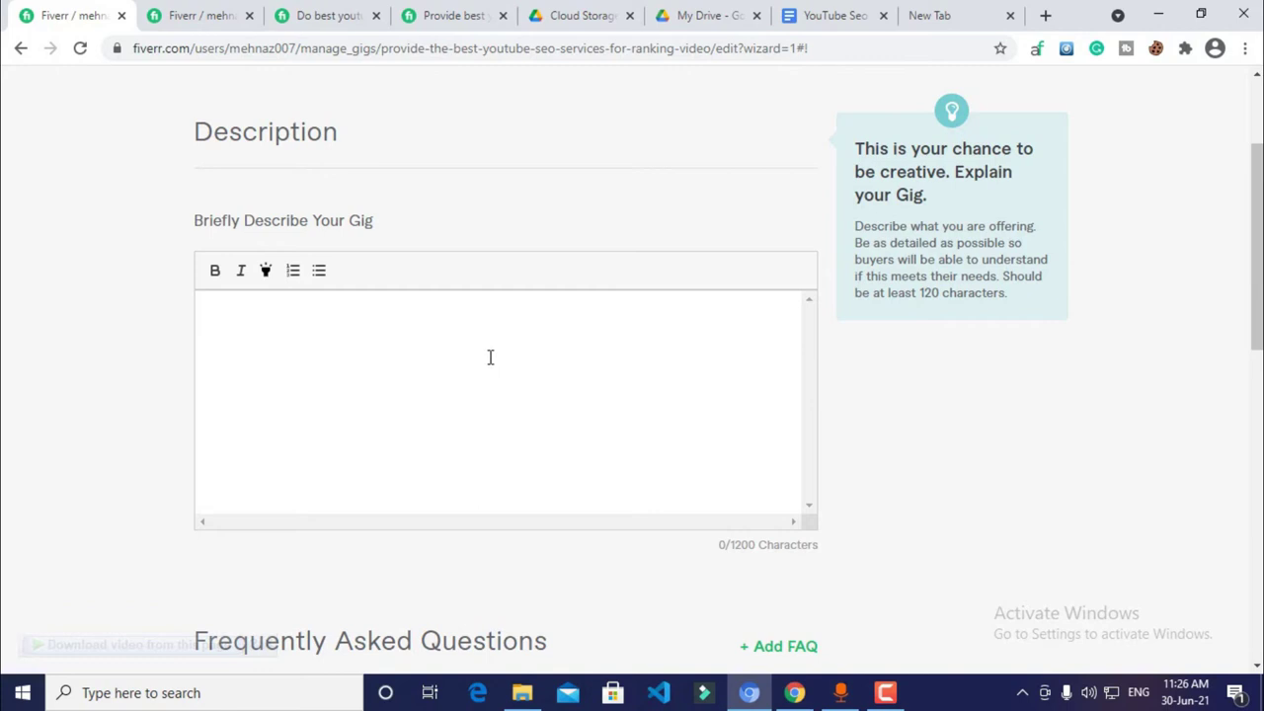
click(249, 15)
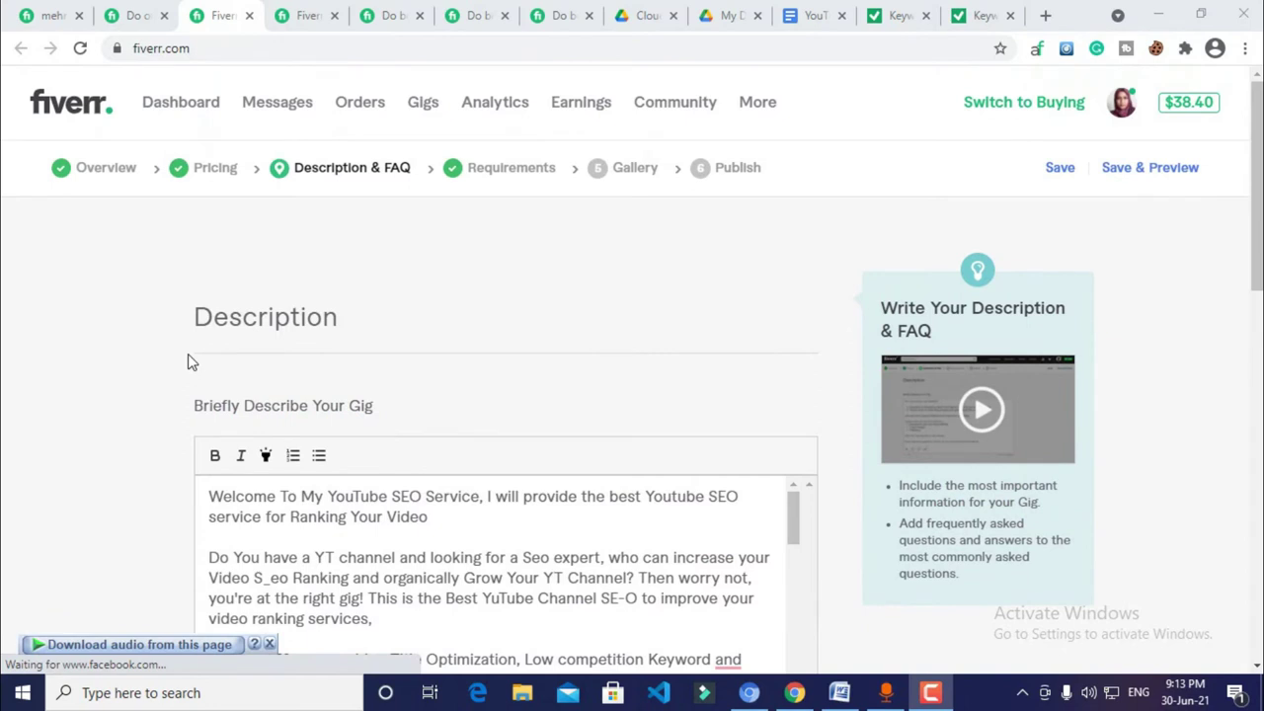
scroll(296, 345, down, 2)
scroll(503, 378, up, 1)
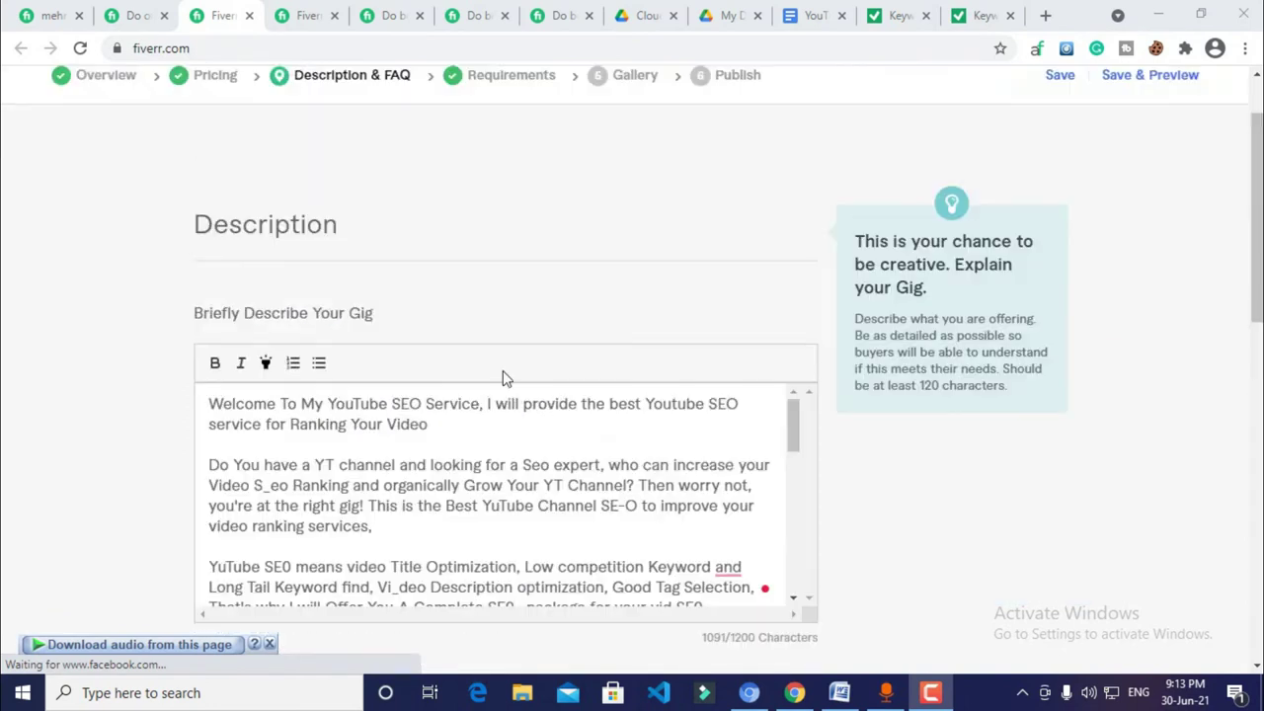
scroll(468, 401, down, 1)
scroll(356, 316, down, 1)
scroll(386, 357, down, 3)
scroll(477, 356, up, 5)
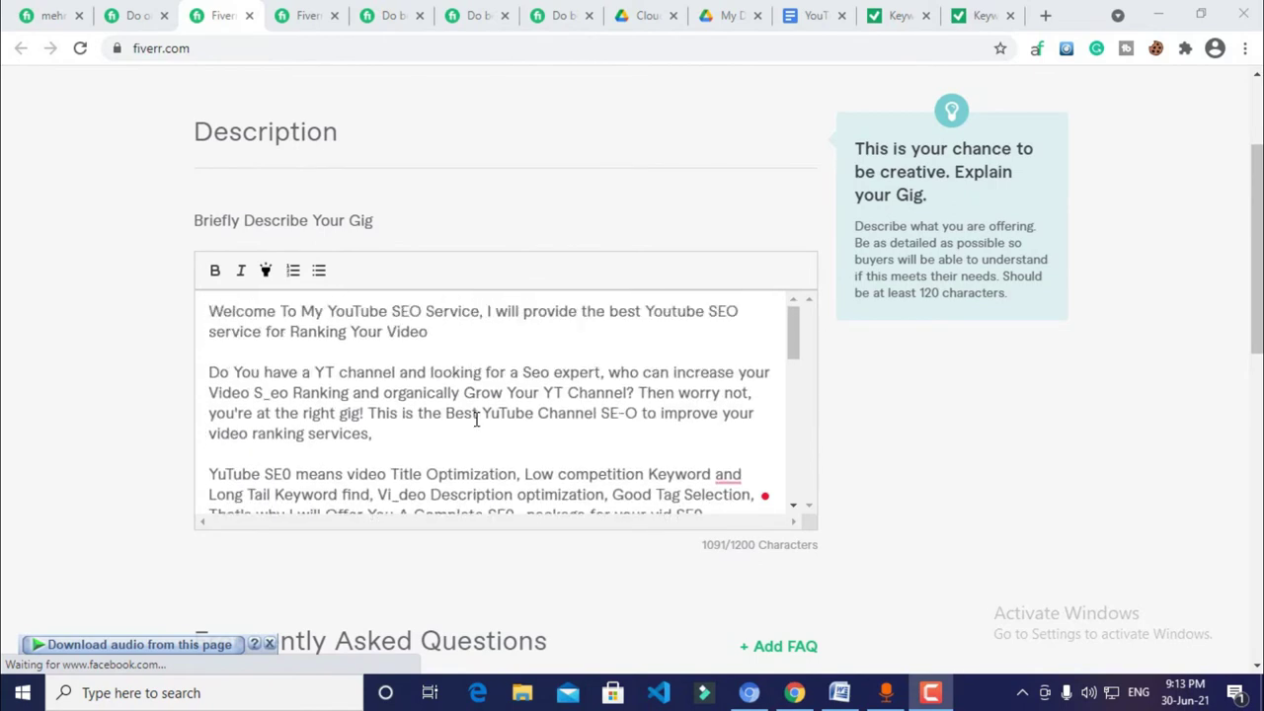
Switch to the YouTube Seo document in Google Docs and look through its keyword list and service notes
click(798, 16)
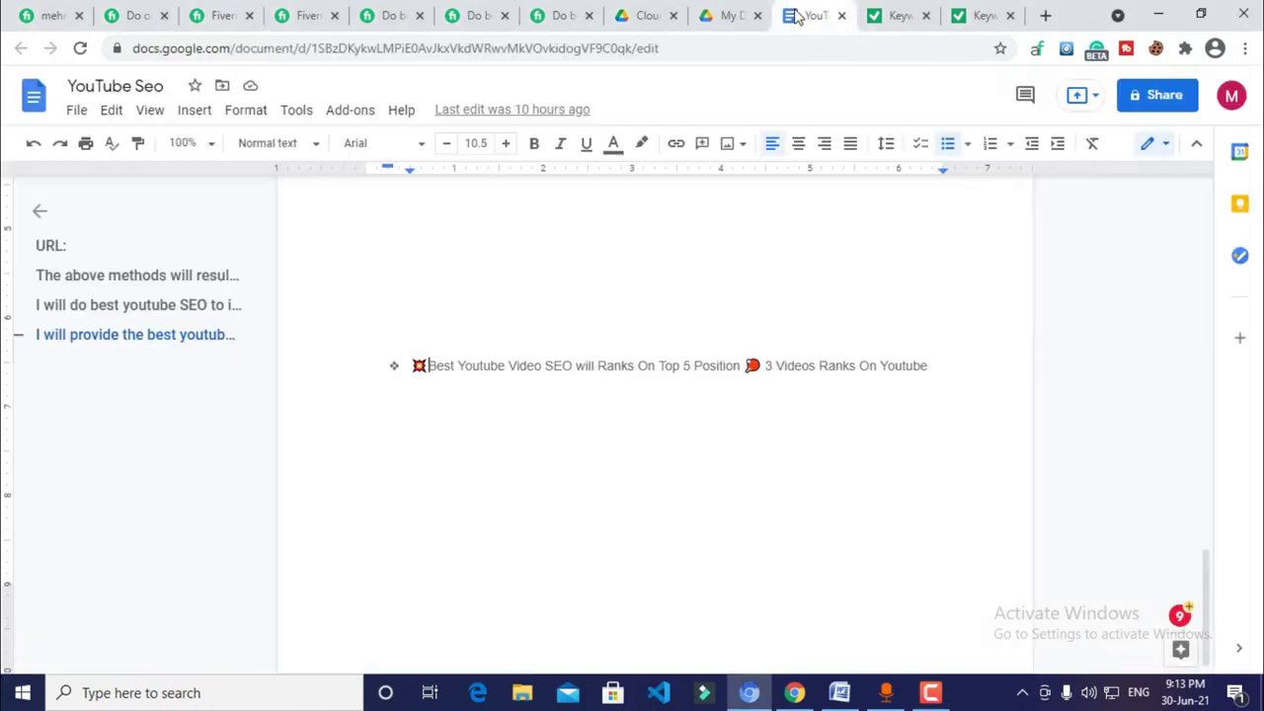
scroll(544, 325, up, 15)
scroll(546, 329, up, 2)
scroll(736, 394, down, 1)
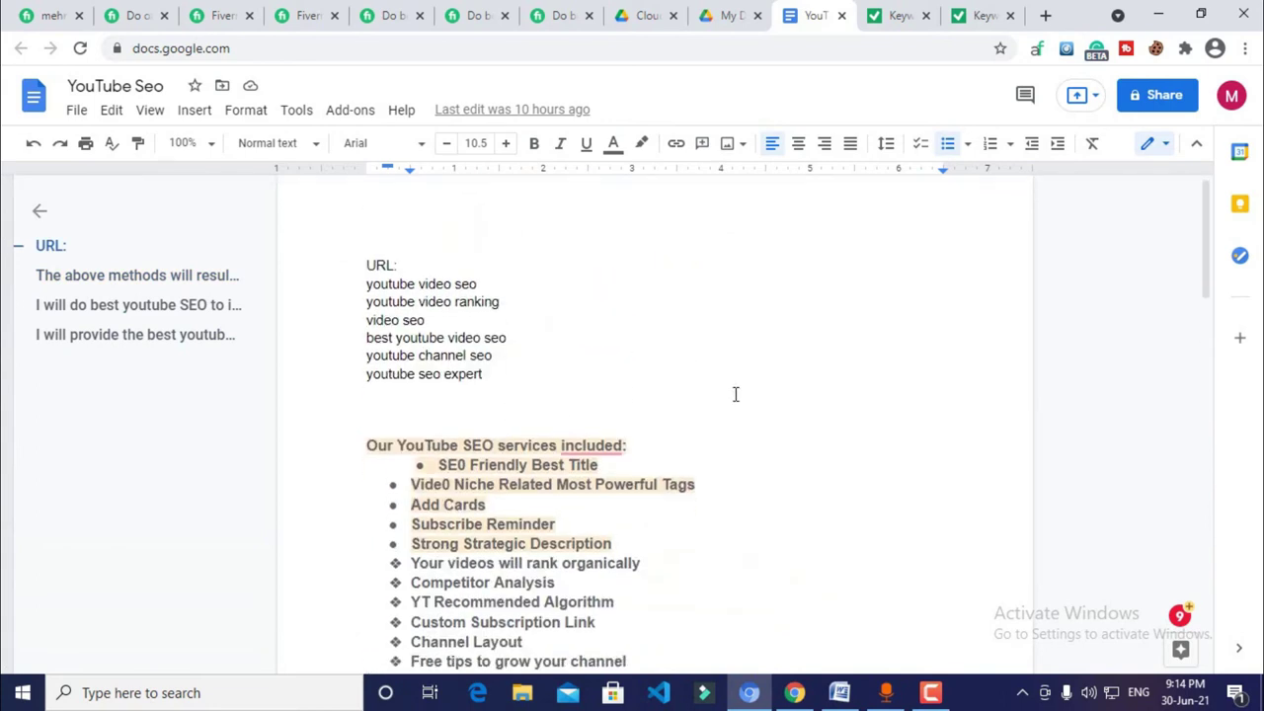
scroll(937, 497, down, 3)
Return to the Fiverr gig's edit page and select the entire gig description text
click(135, 10)
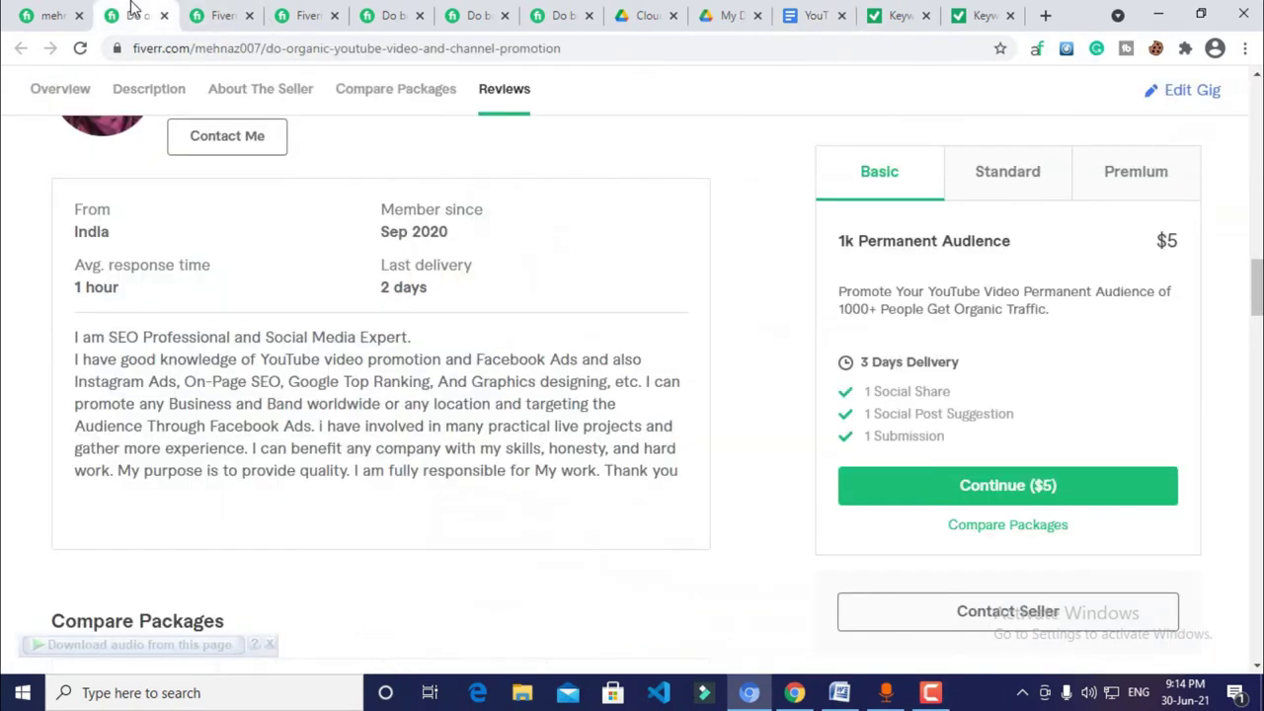
click(223, 13)
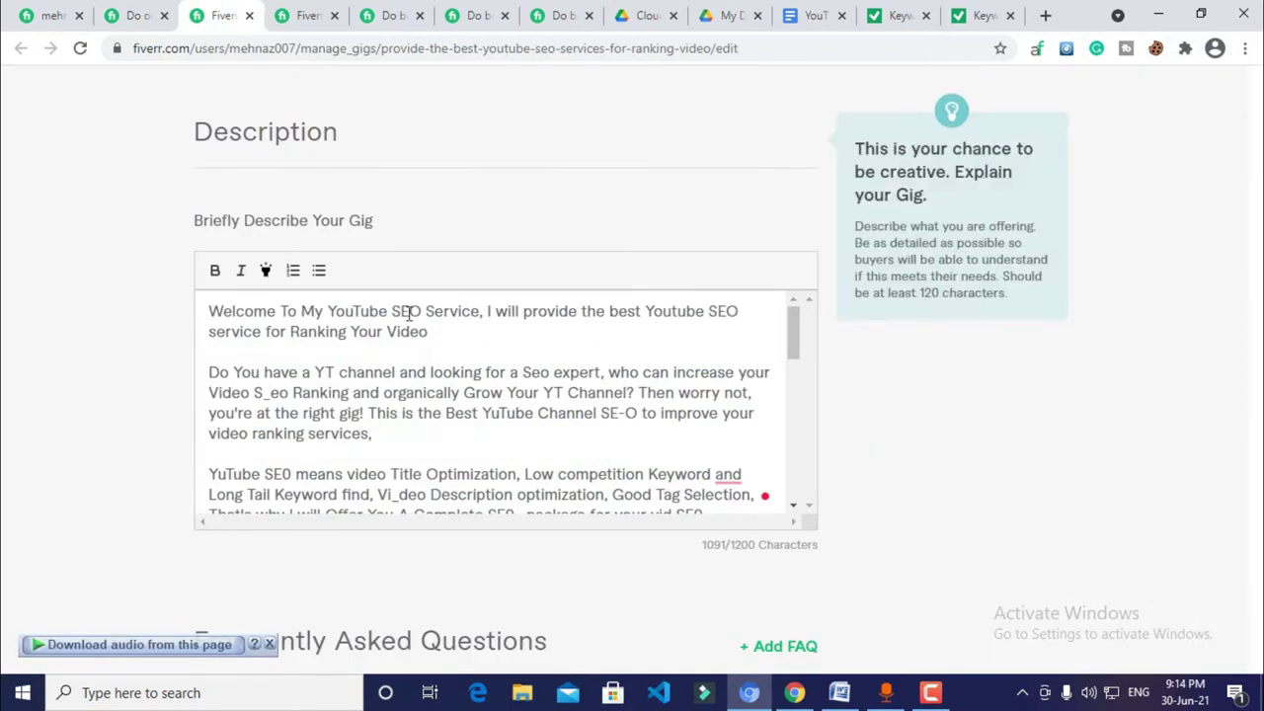
scroll(409, 312, down, 2)
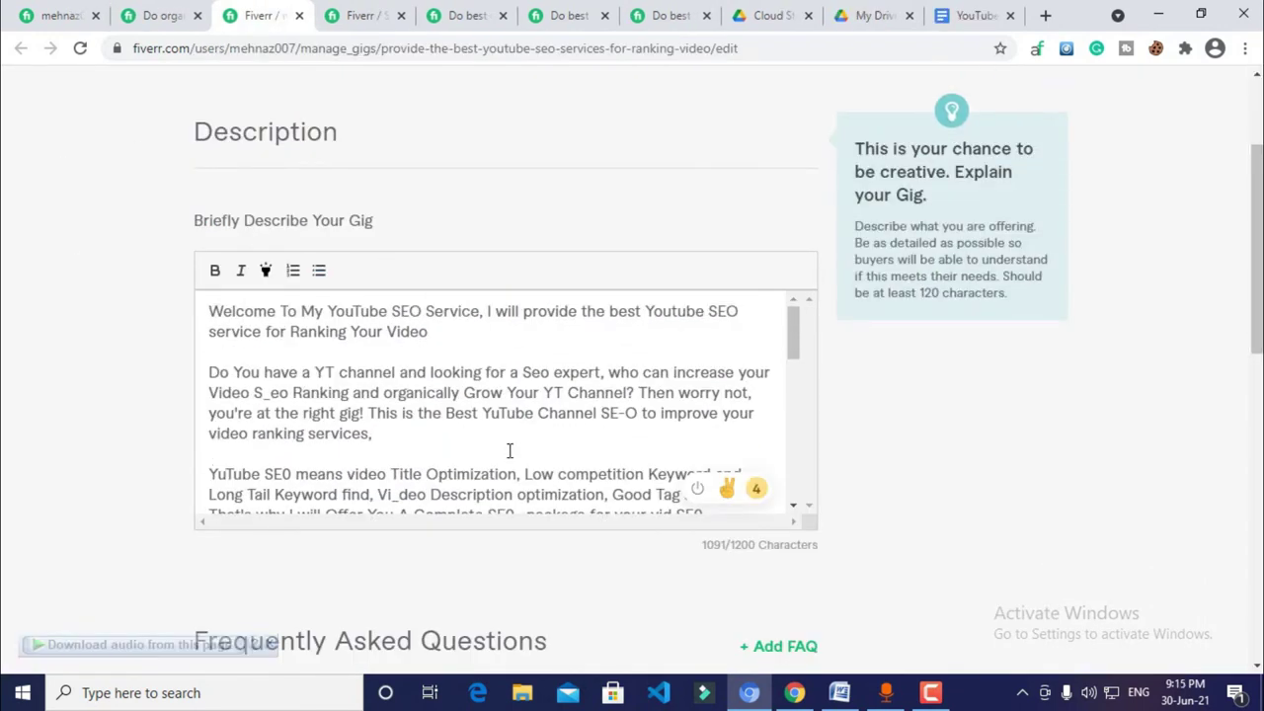
key(ctrl+a)
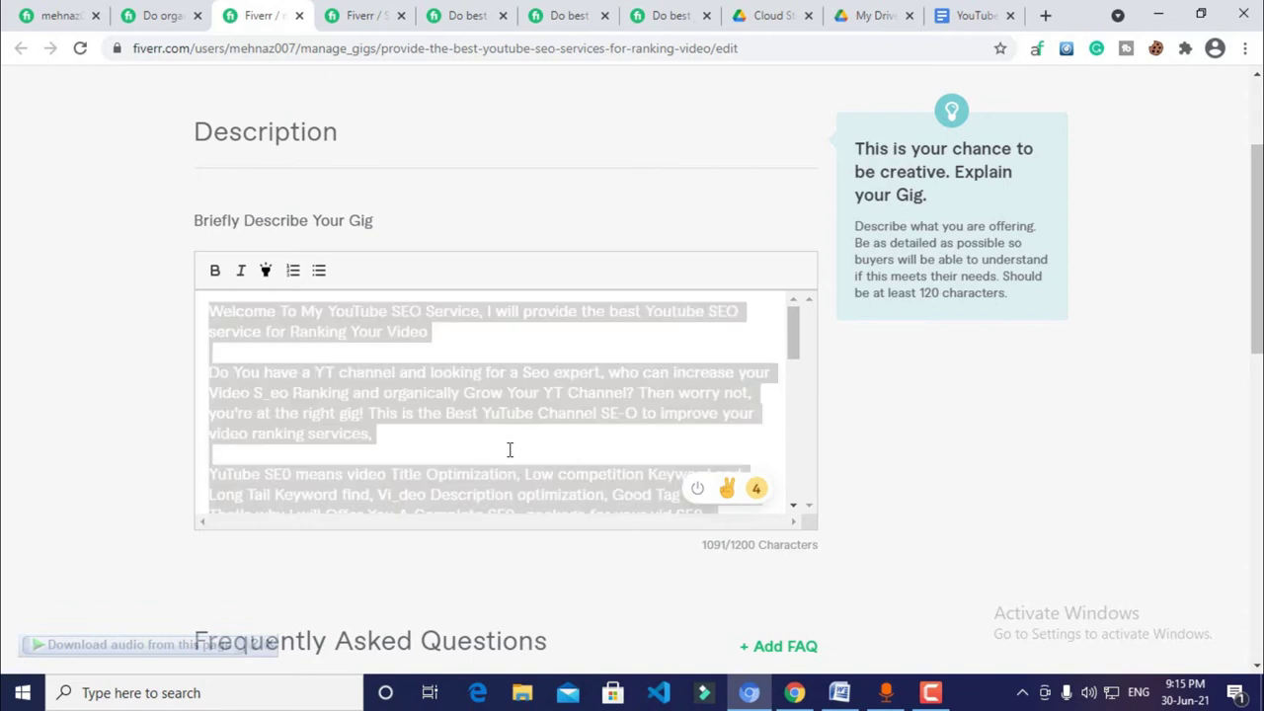
Search Google for "keyword density checker" in a new tab and open the Keyword Density Checker from SEO Review Tools
click(1045, 16)
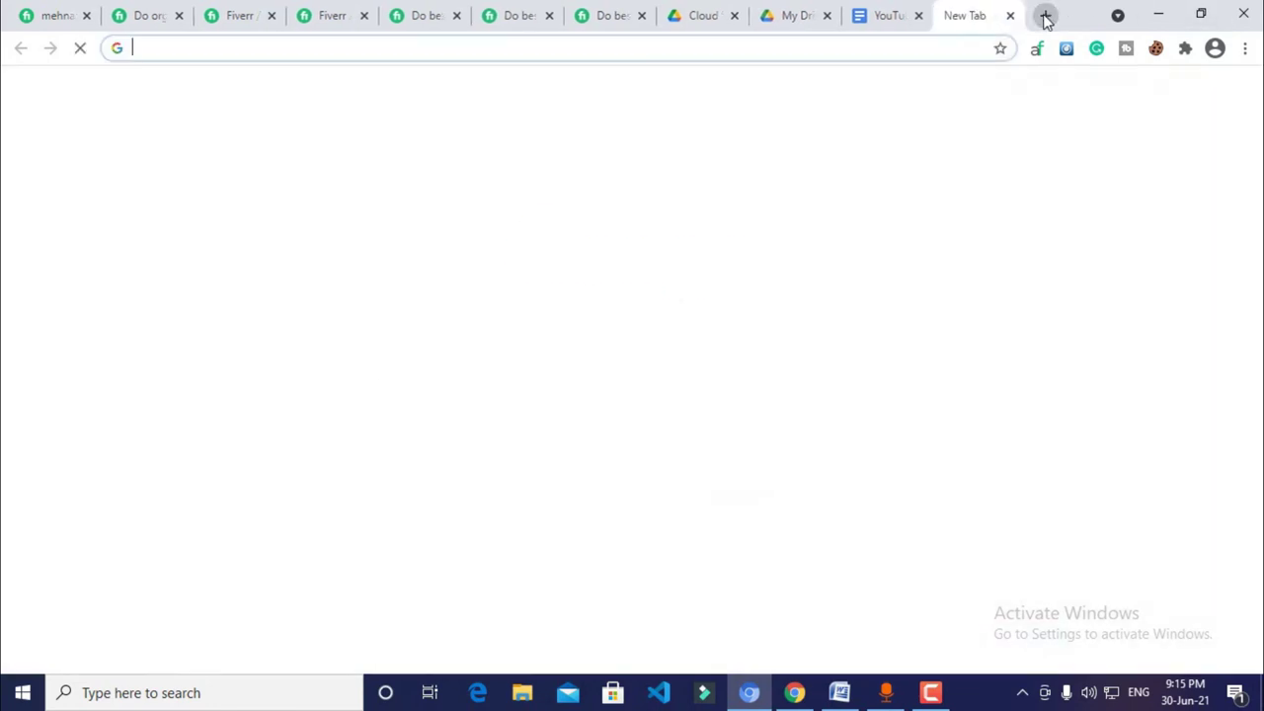
text(key)
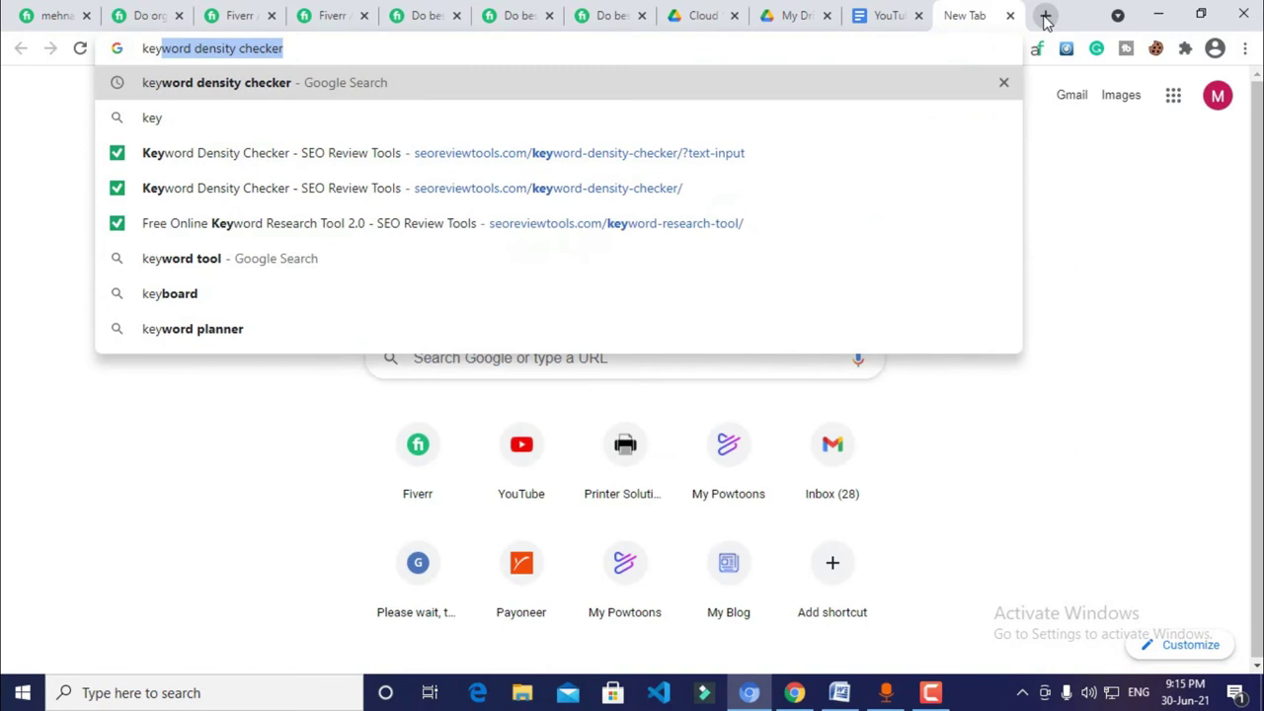
key(Return)
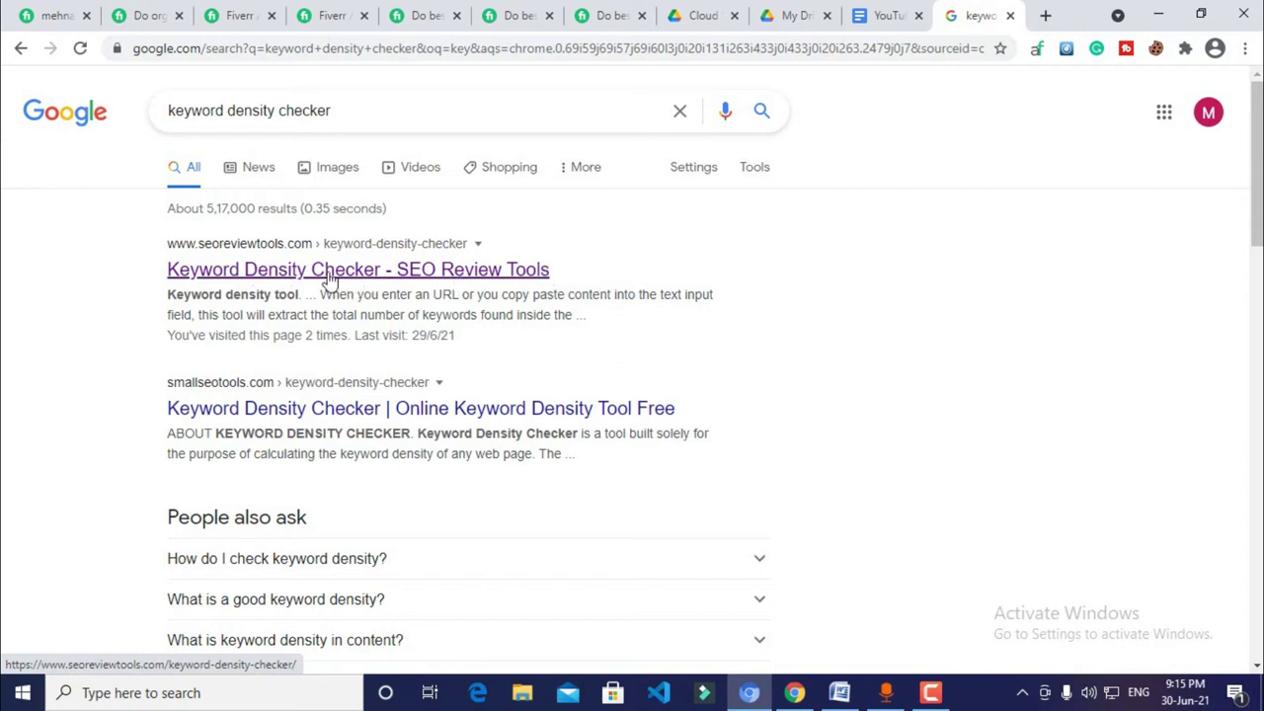
click(265, 273)
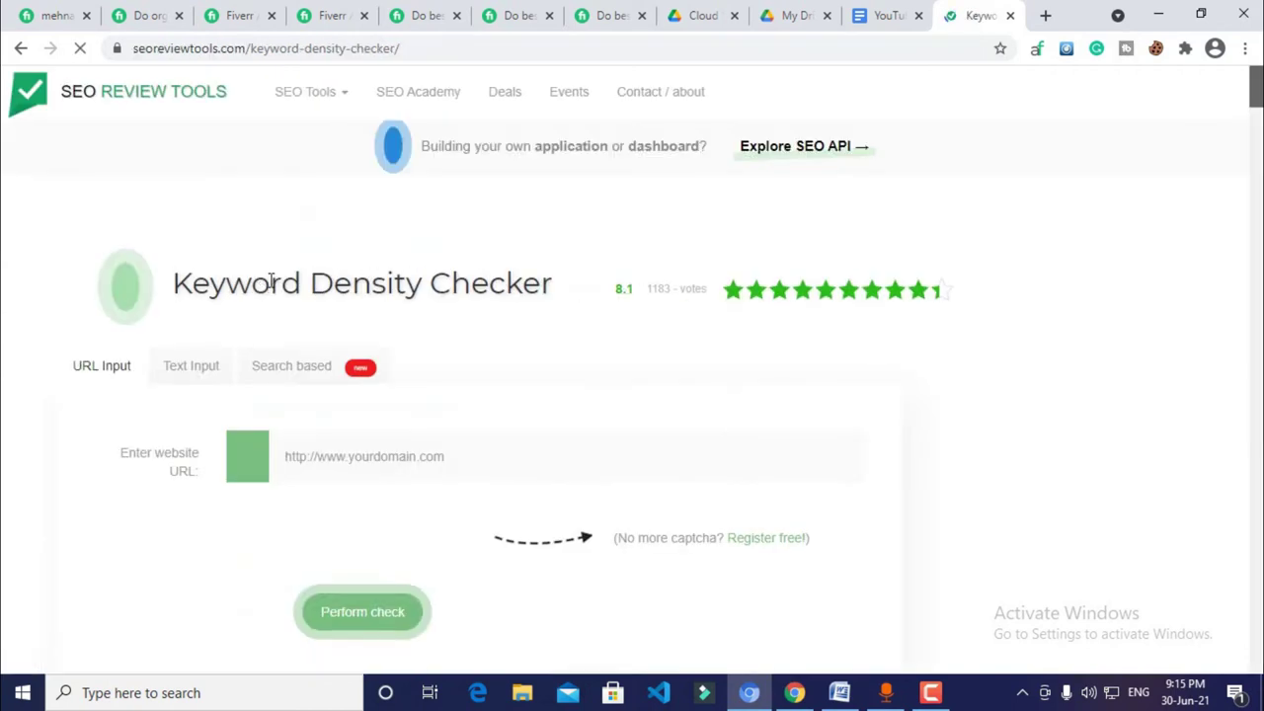
scroll(400, 288, down, 2)
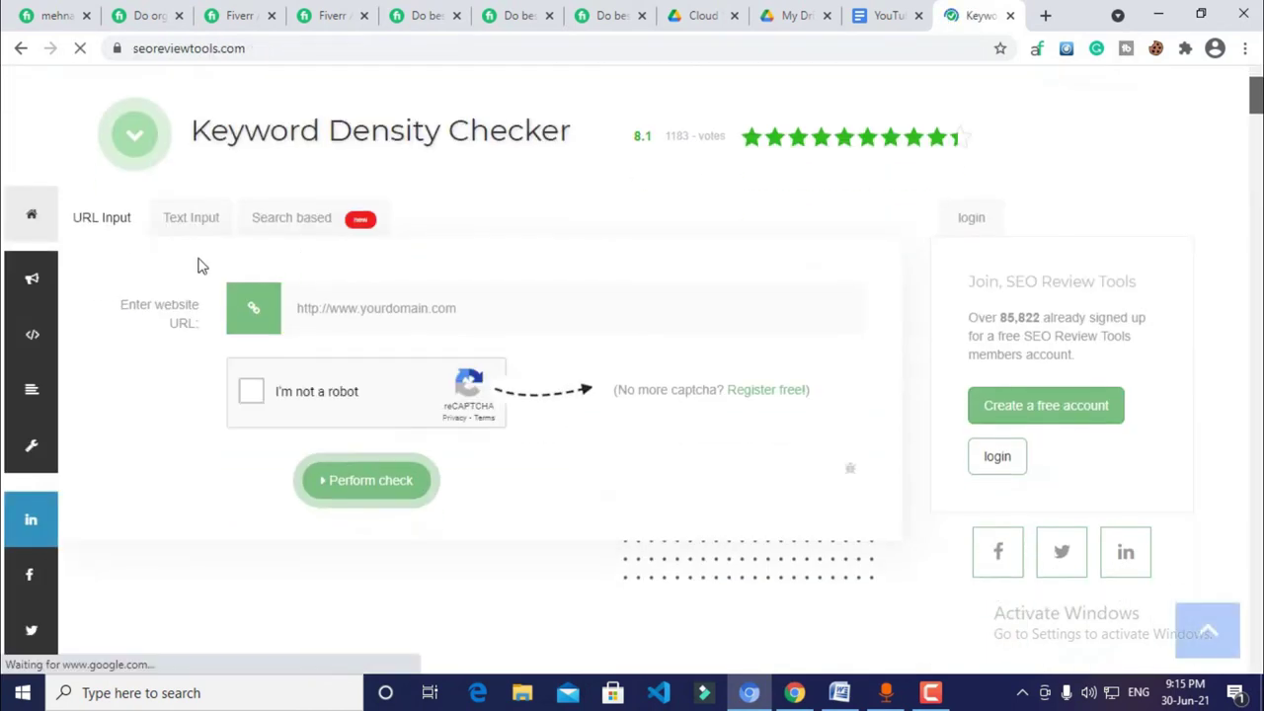
Switch the Keyword Density Checker to text input and paste in the copied gig description
scroll(498, 271, up, 2)
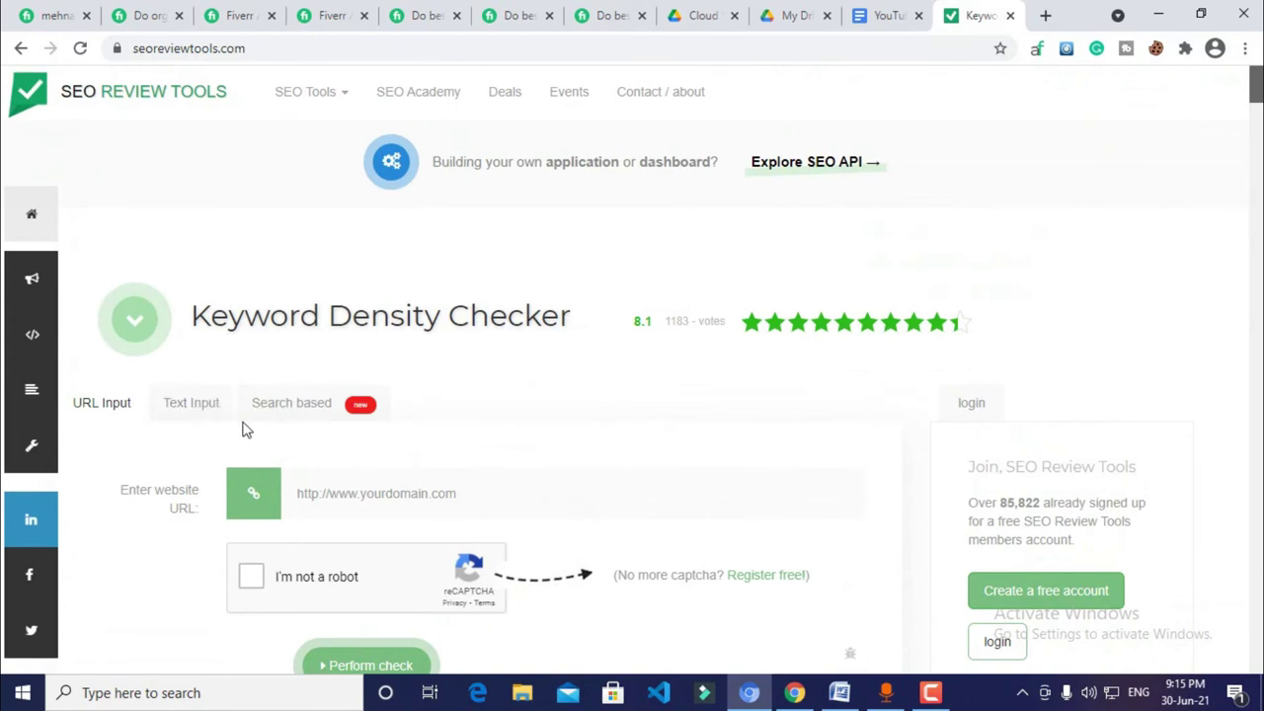
scroll(212, 400, down, 1)
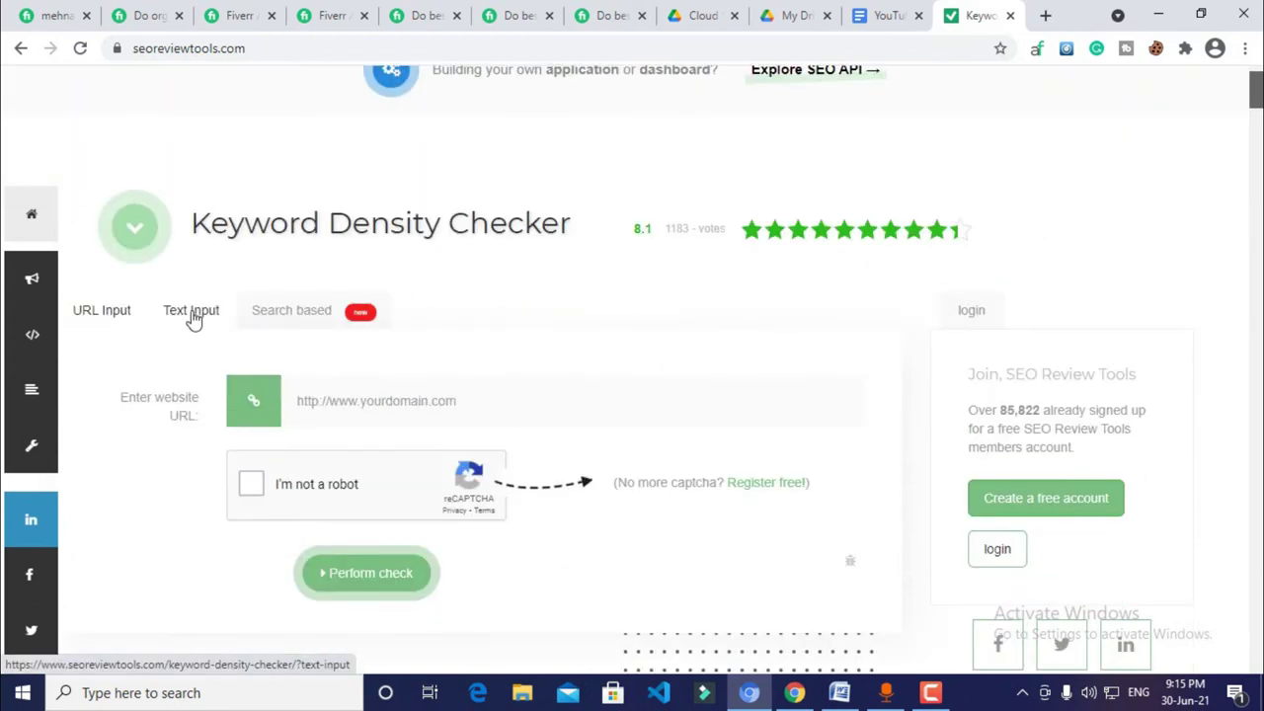
click(194, 314)
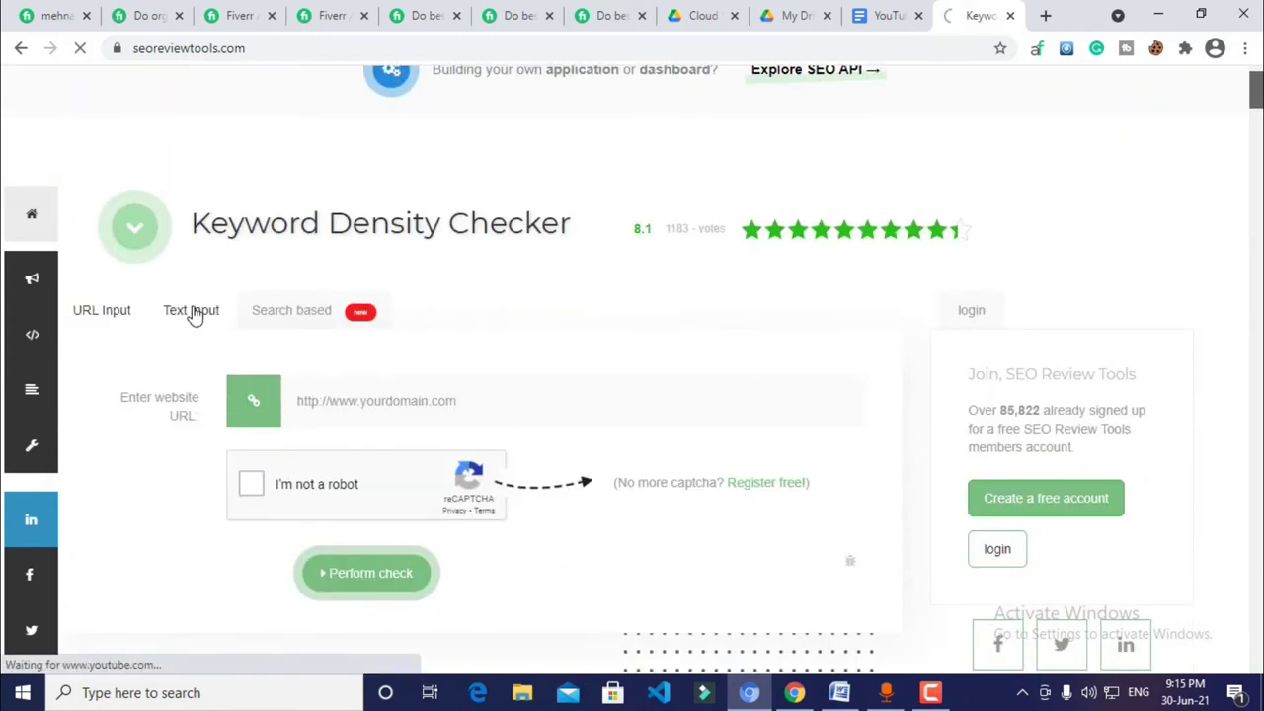
scroll(521, 342, down, 2)
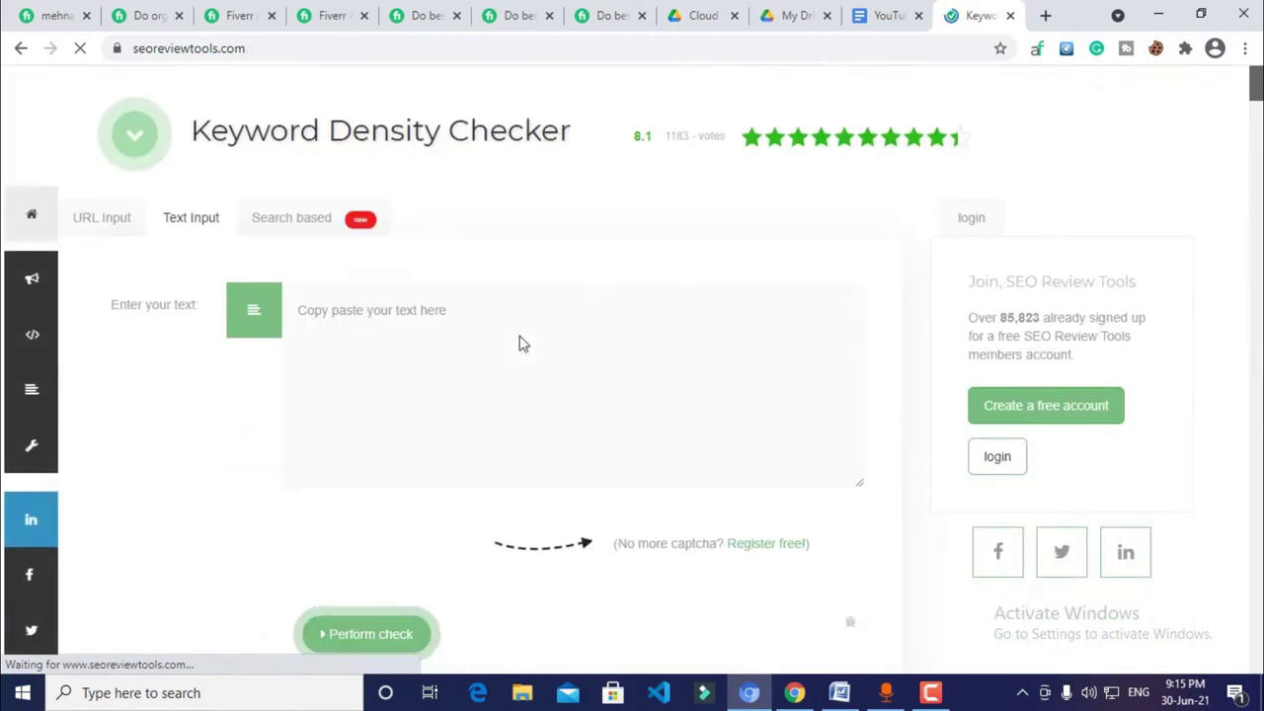
click(454, 314)
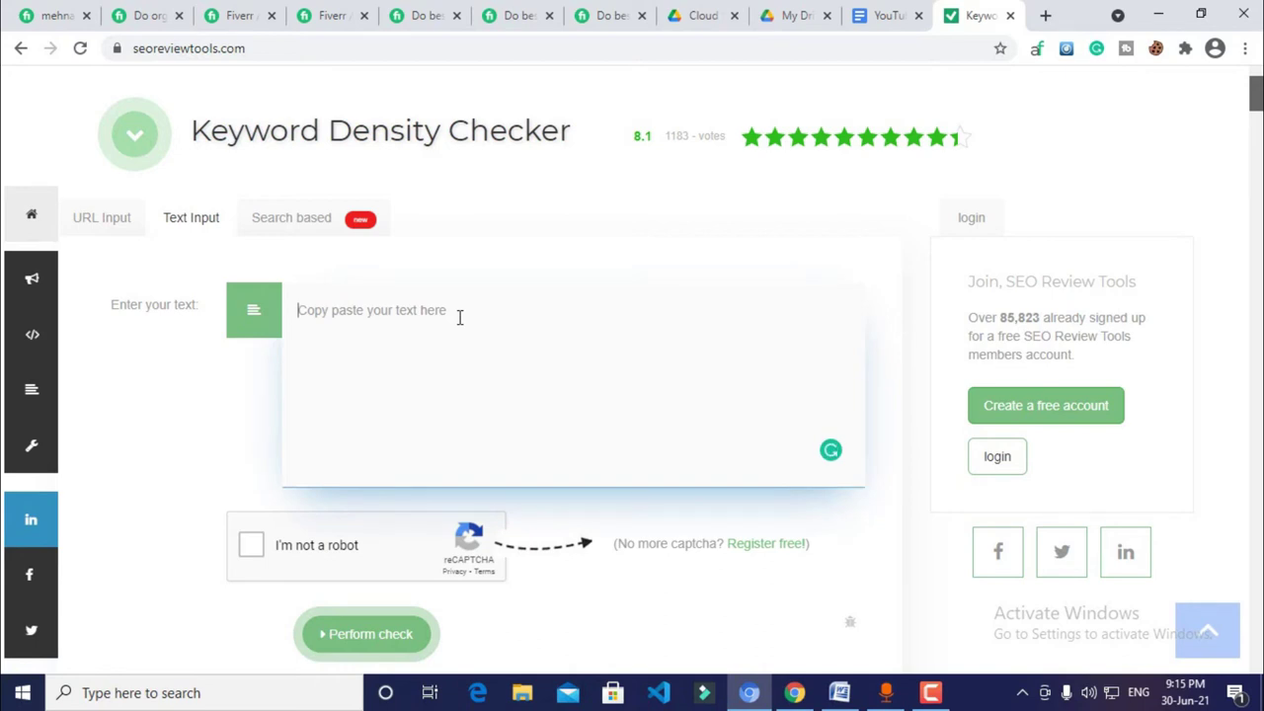
text(If You Hire me, I will fully dedicate your work.)
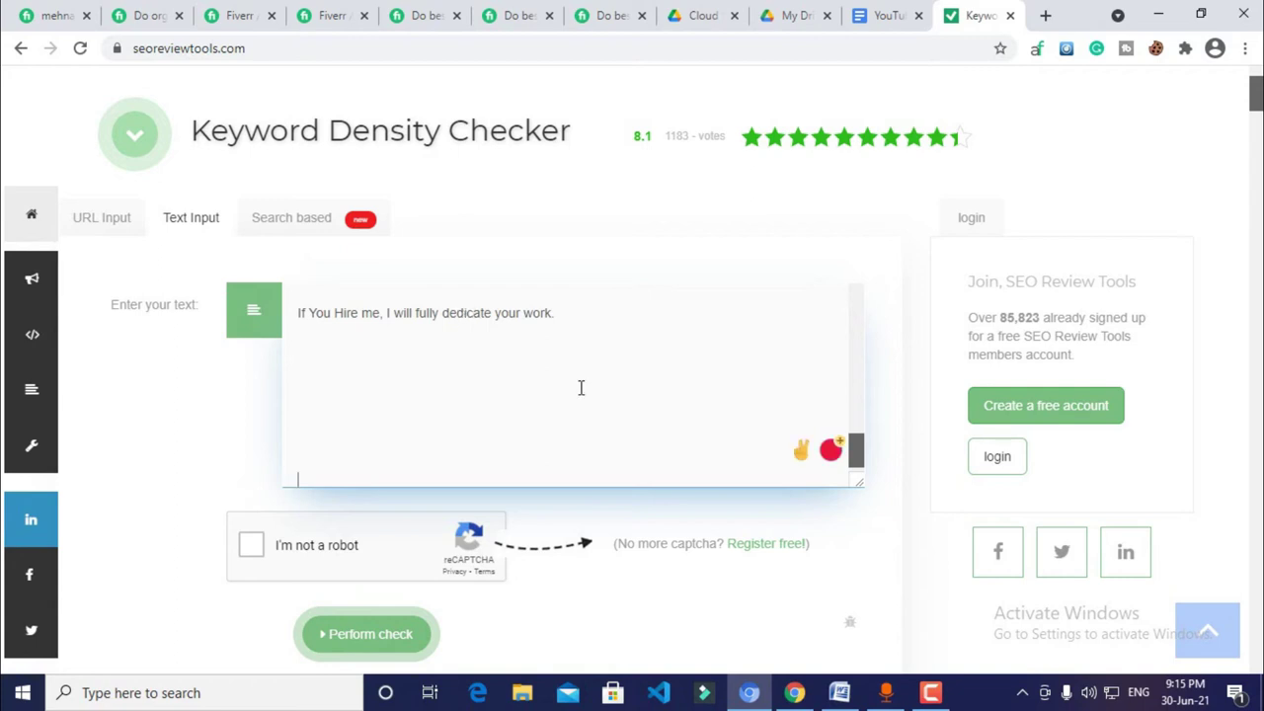
scroll(609, 409, up, 2)
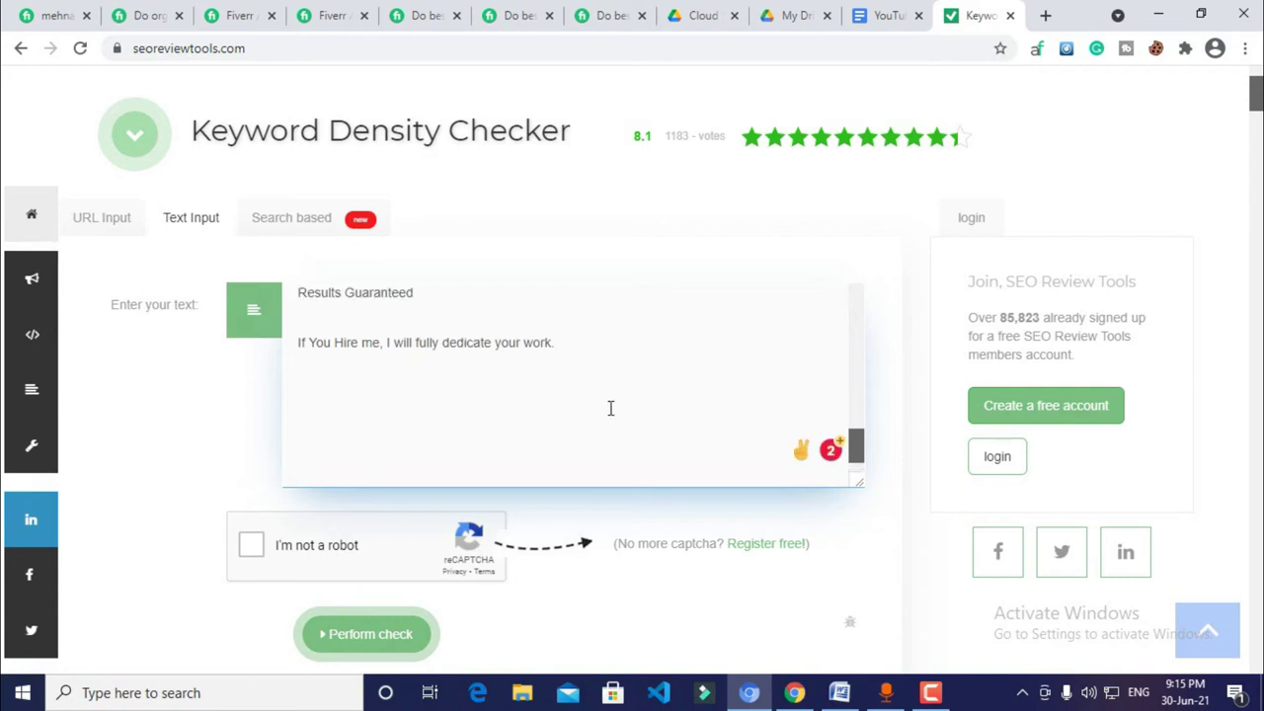
Complete the robot verification and run the keyword density check on the pasted description
click(253, 547)
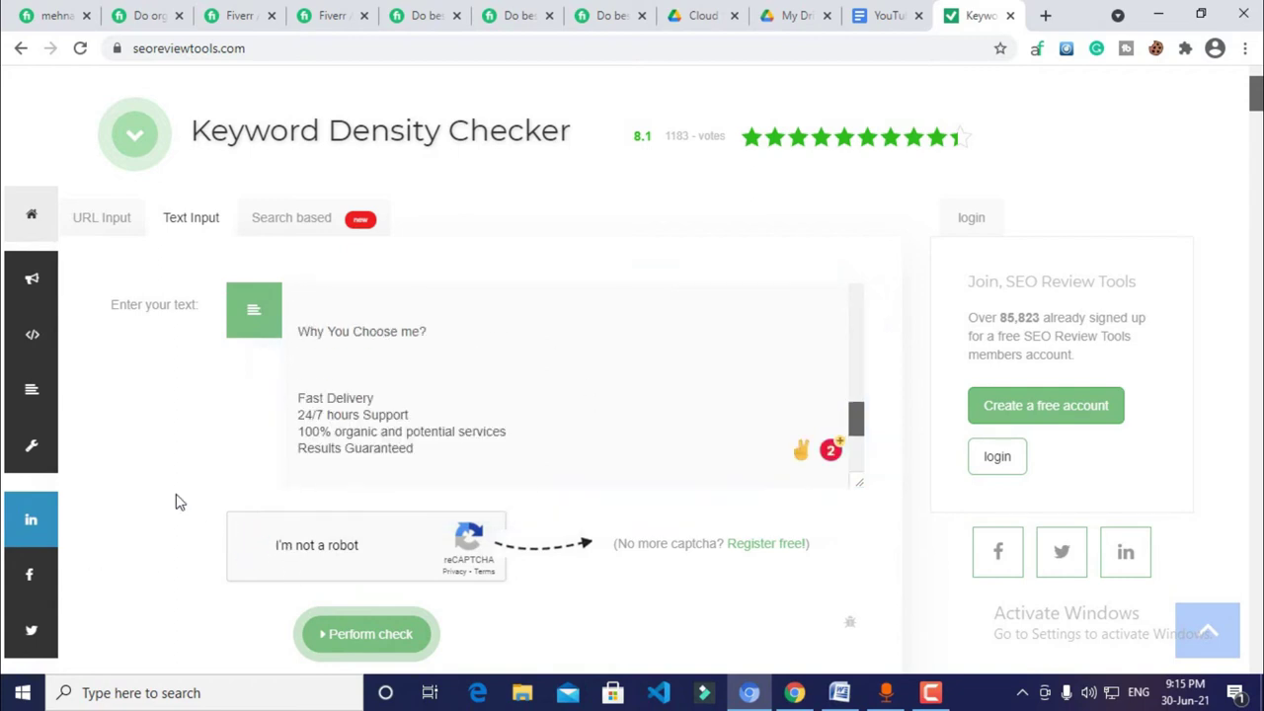
scroll(178, 504, down, 2)
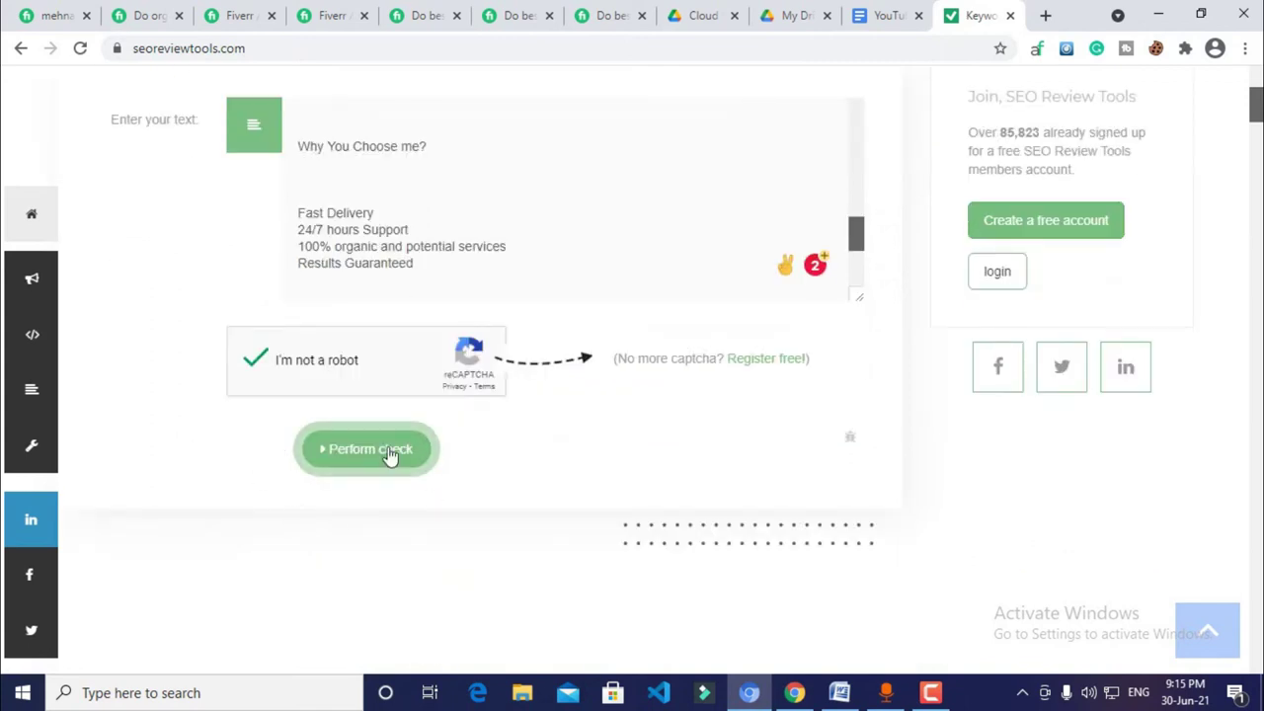
click(379, 471)
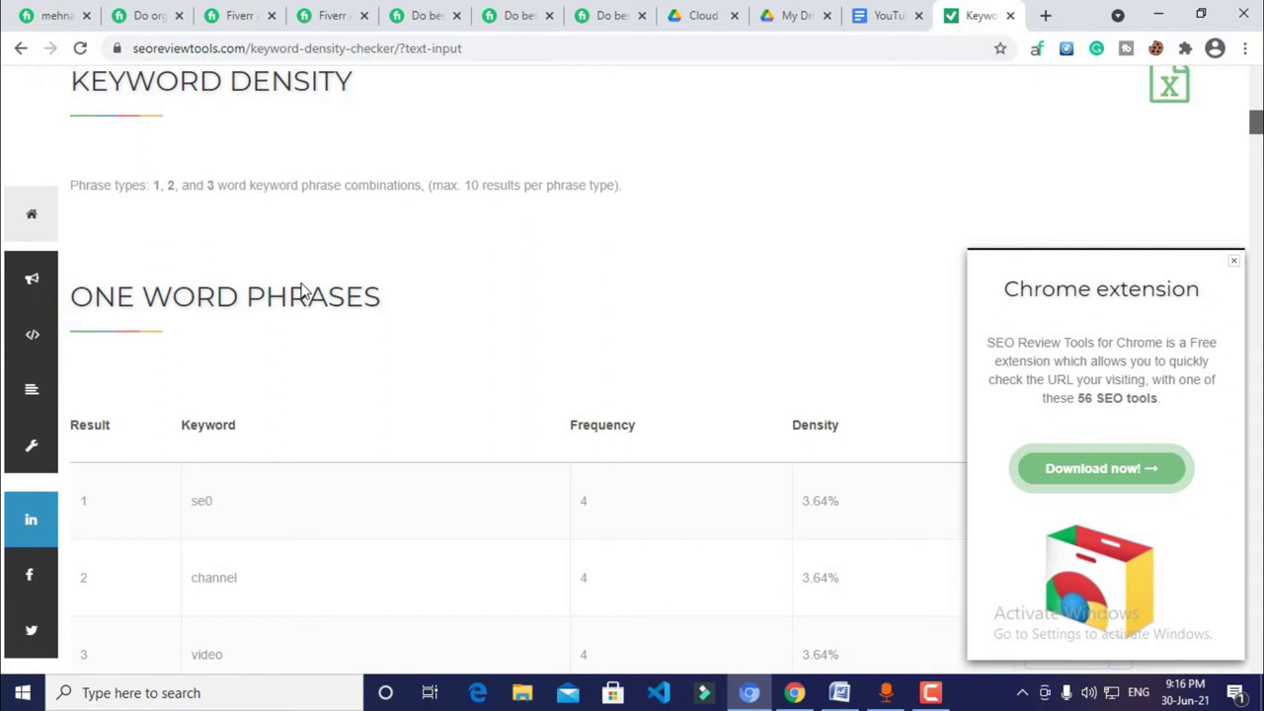
Dismiss the Chrome extension advert and examine the keyword density results for one-word and two-word phrases
click(1233, 264)
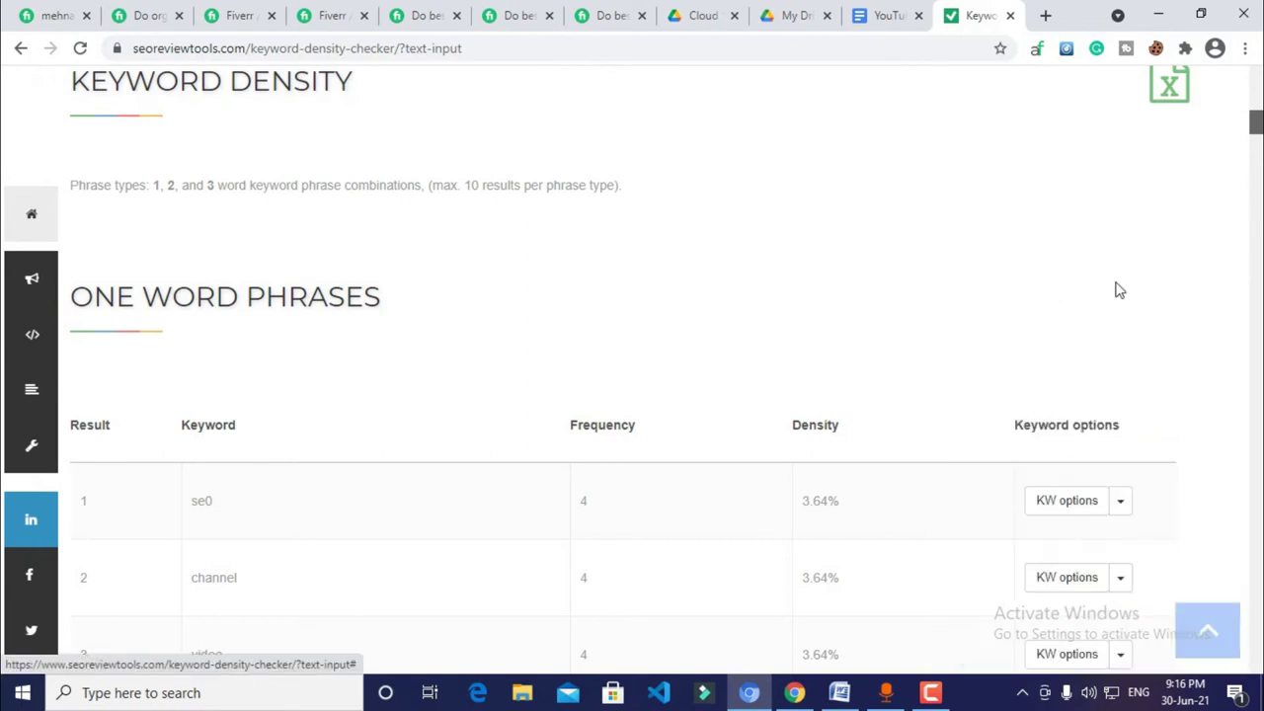
scroll(332, 314, down, 1)
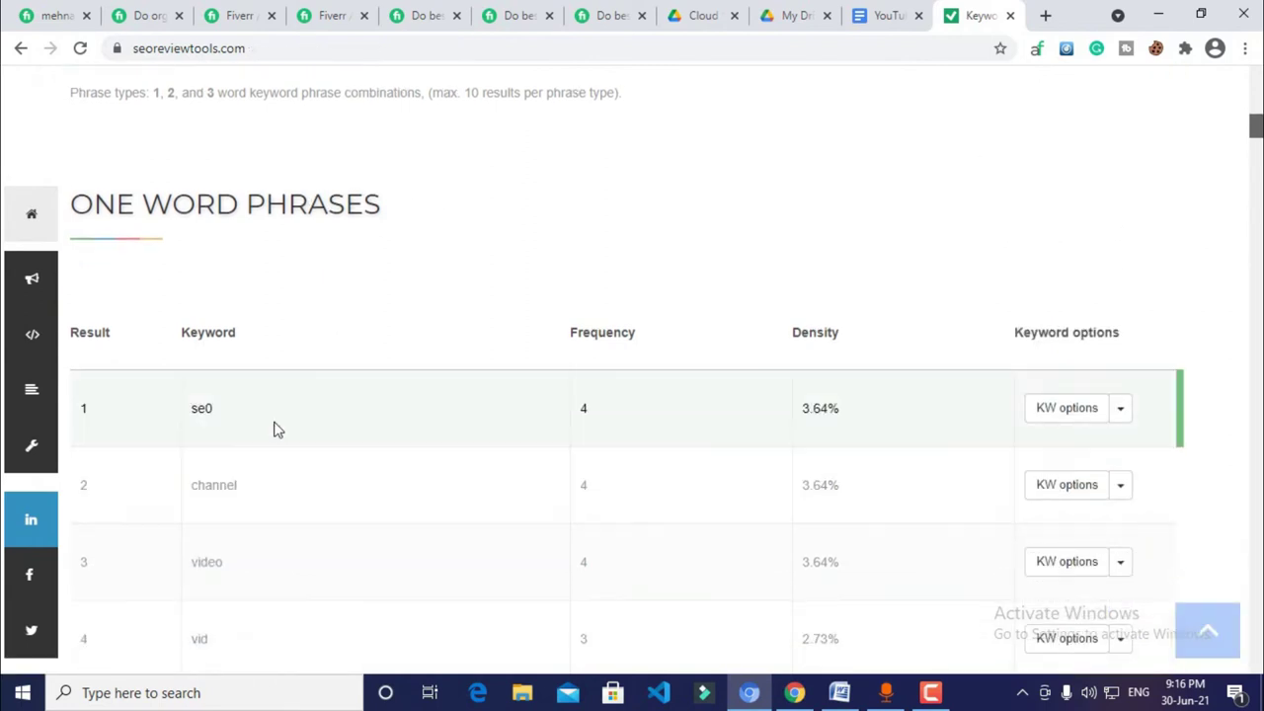
scroll(376, 446, down, 1)
scroll(274, 455, down, 3)
scroll(227, 500, down, 5)
scroll(553, 365, down, 2)
scroll(512, 392, up, 3)
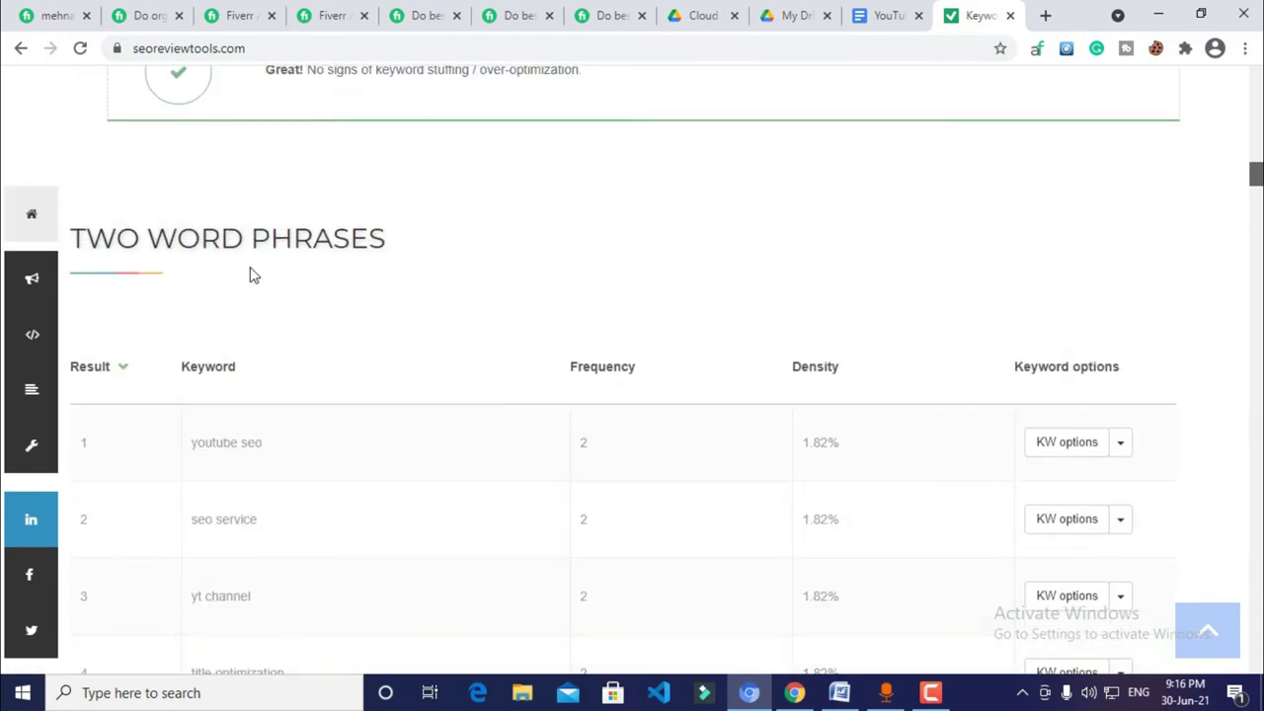
scroll(413, 327, down, 2)
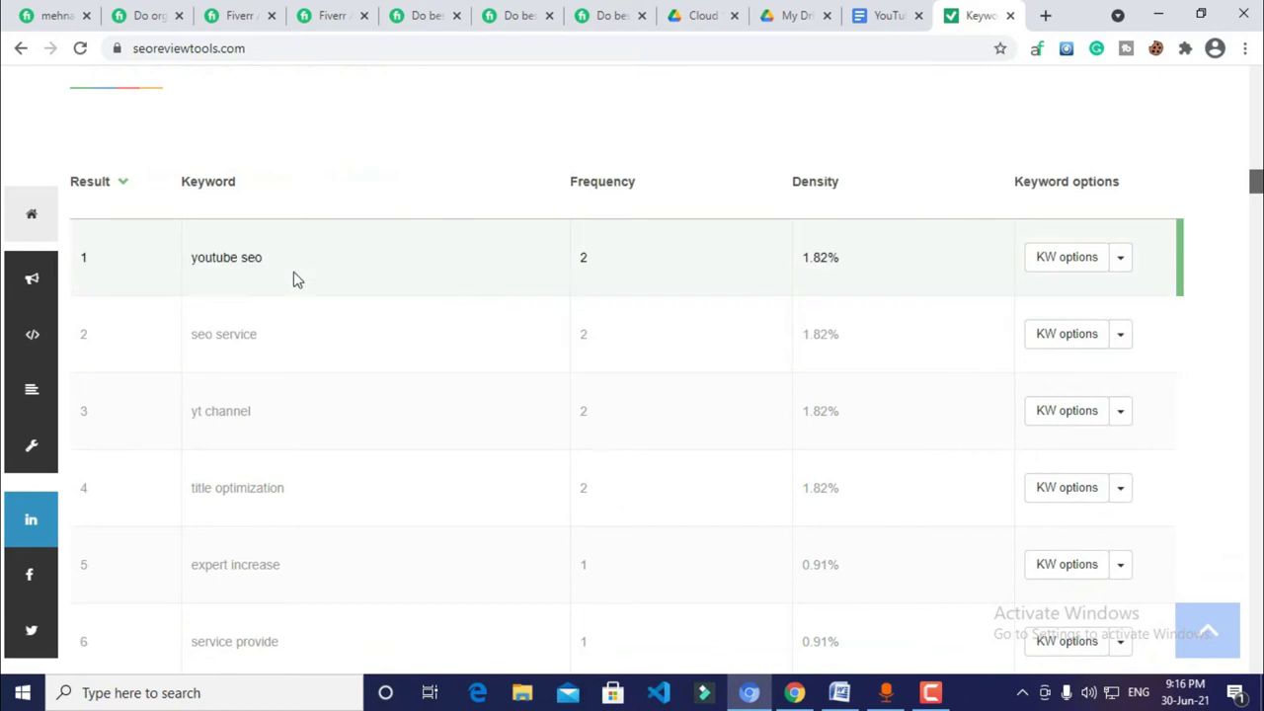
scroll(523, 283, down, 10)
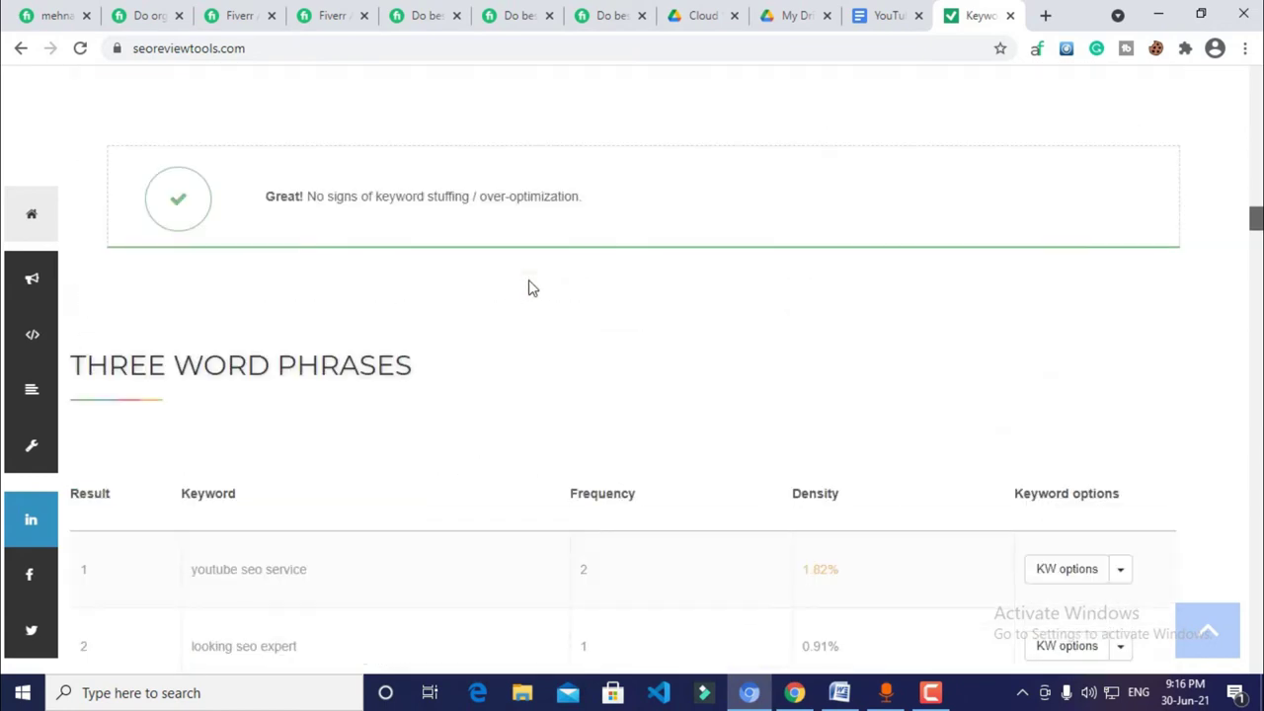
Examine the frequency and density of each keyword in the three-word phrases table
scroll(297, 356, down, 1)
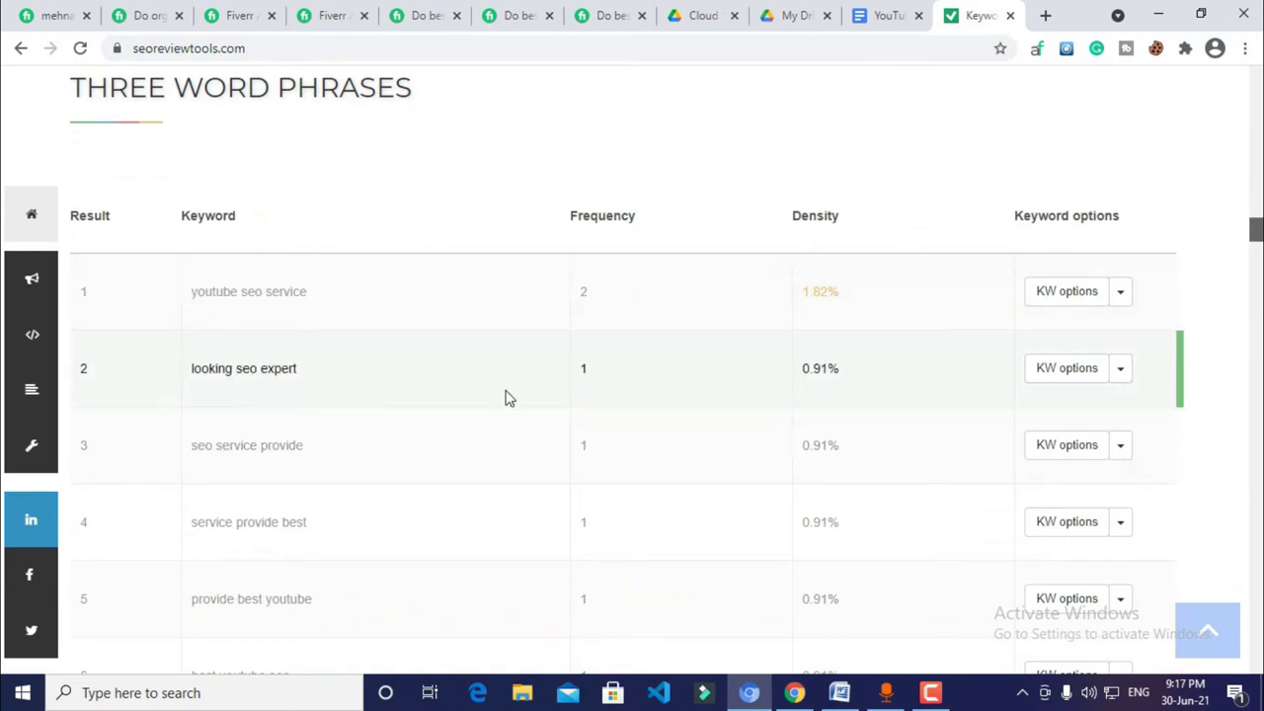
scroll(521, 398, down, 2)
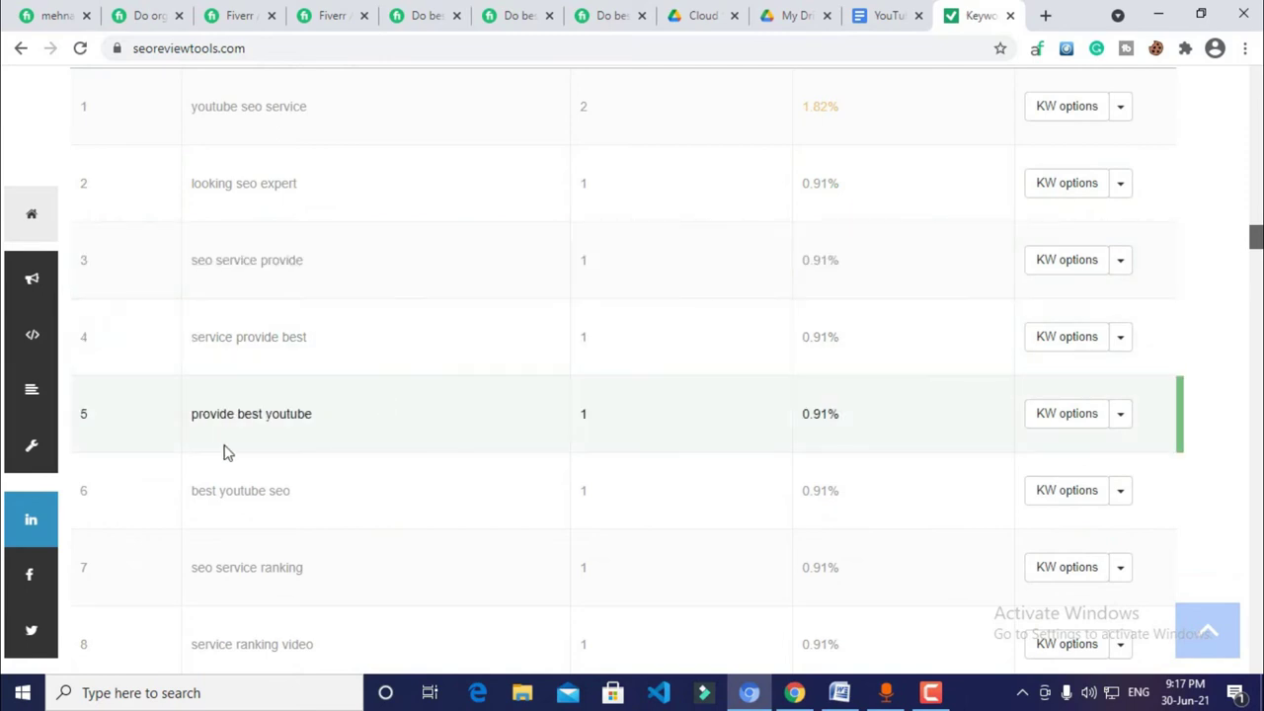
scroll(302, 450, down, 2)
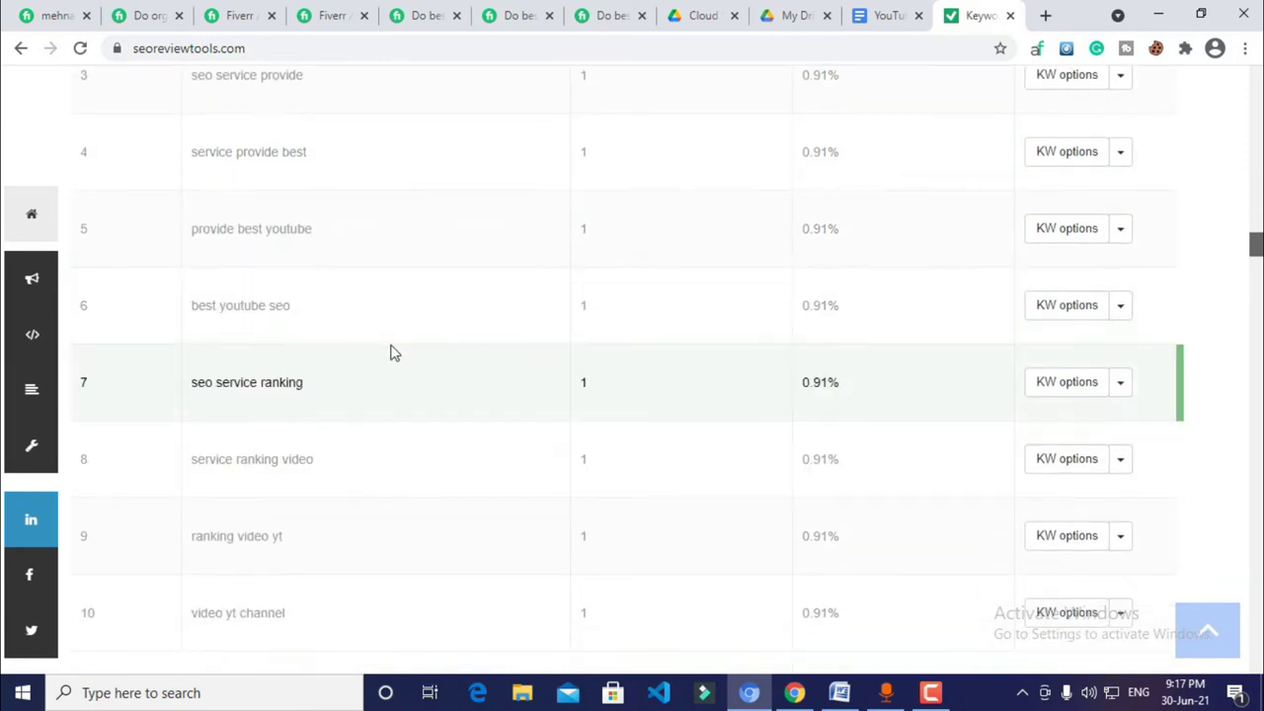
scroll(353, 424, down, 1)
scroll(353, 421, up, 4)
scroll(353, 422, down, 3)
scroll(351, 413, down, 2)
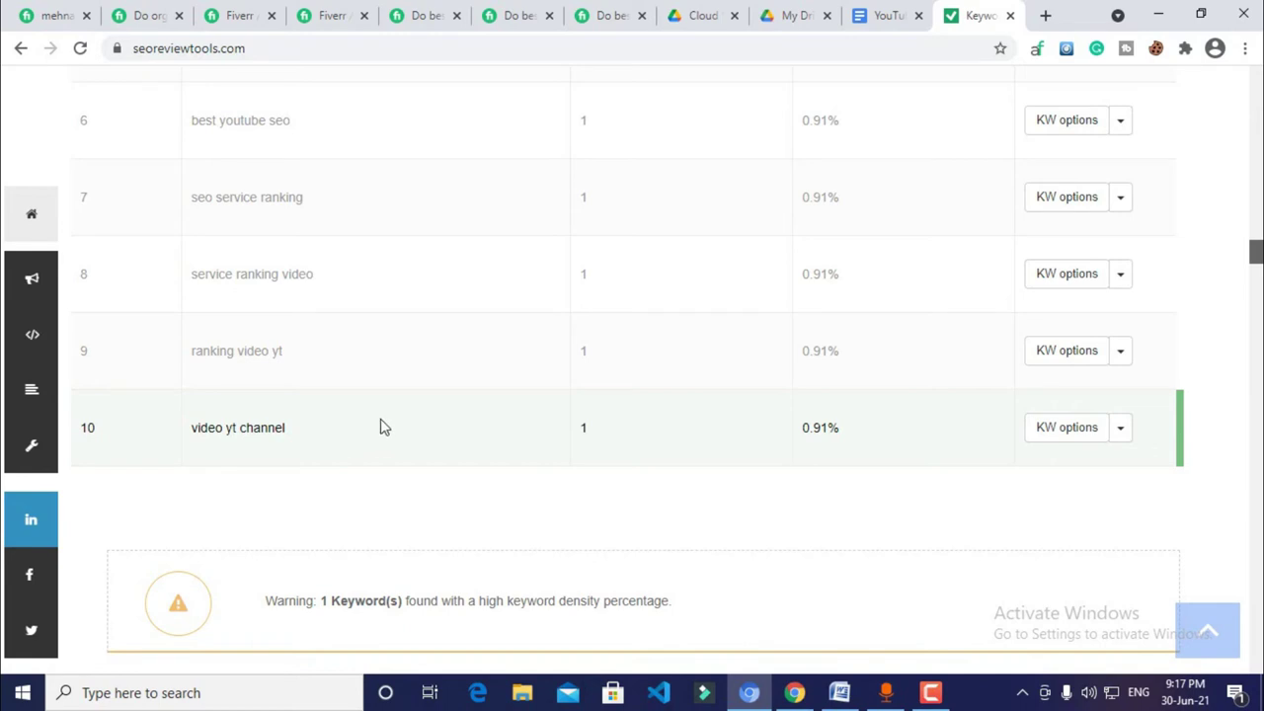
scroll(383, 426, up, 7)
scroll(442, 437, down, 1)
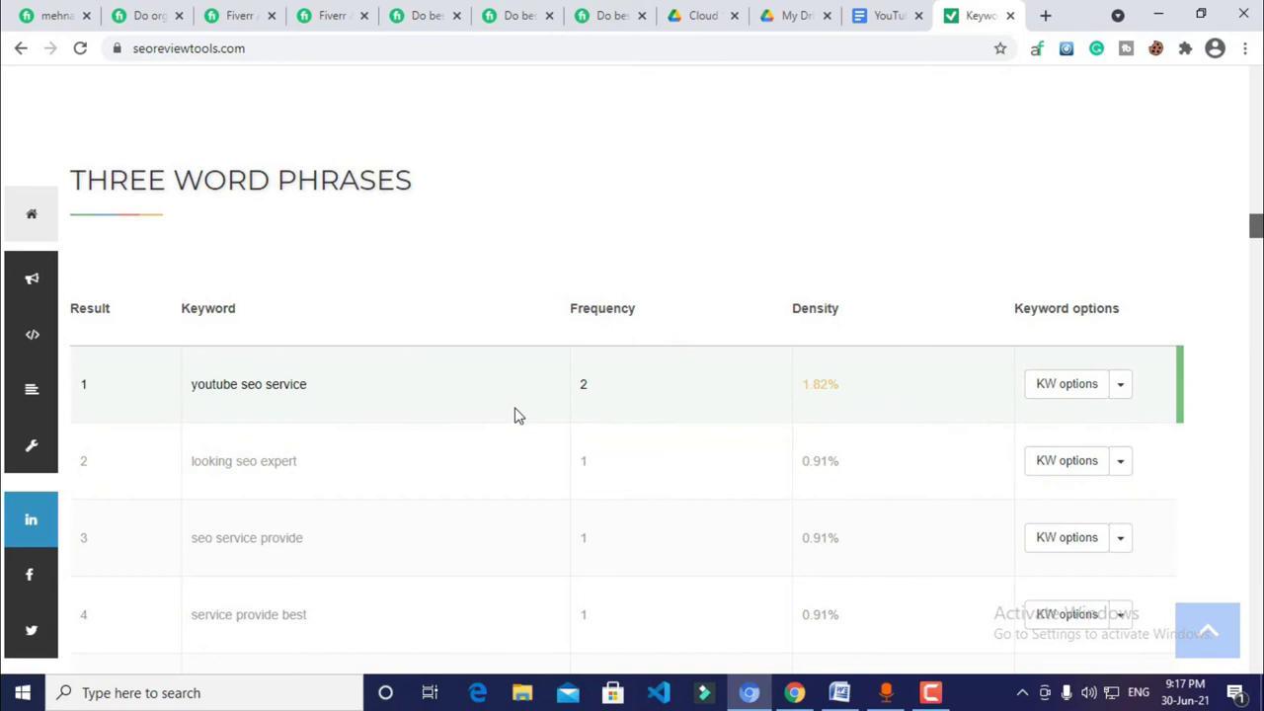
scroll(494, 415, down, 1)
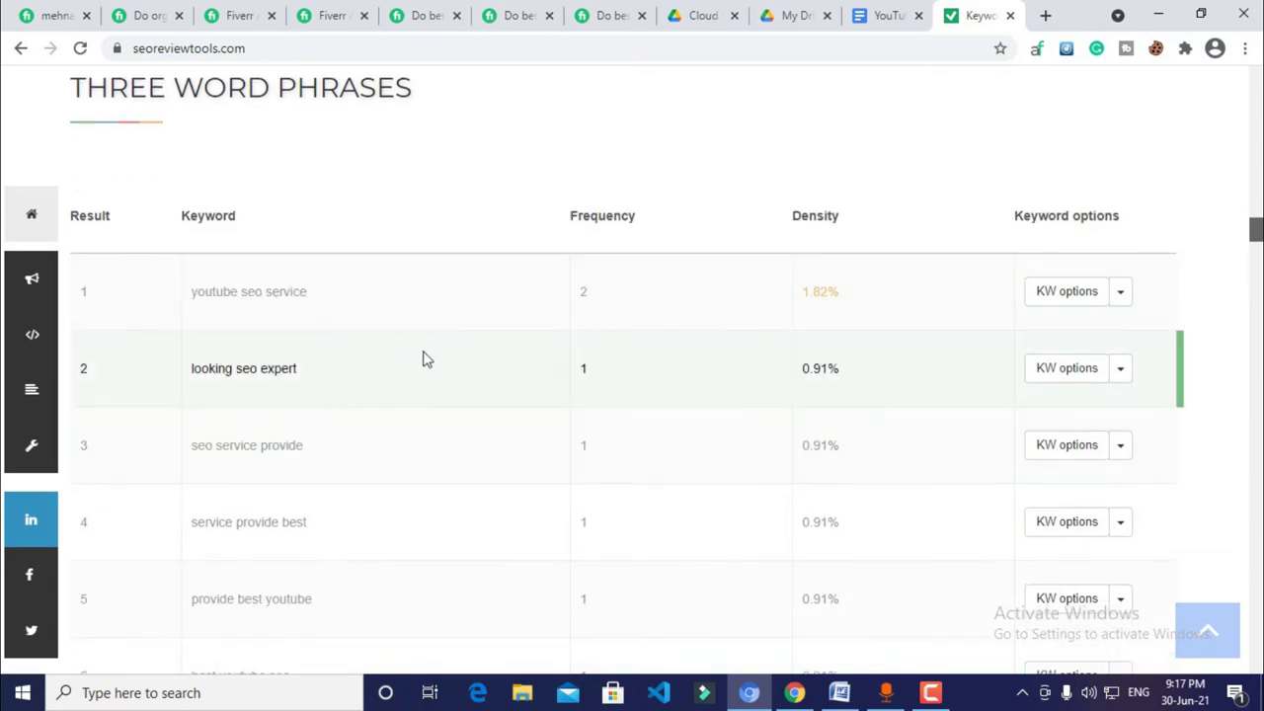
scroll(476, 395, down, 2)
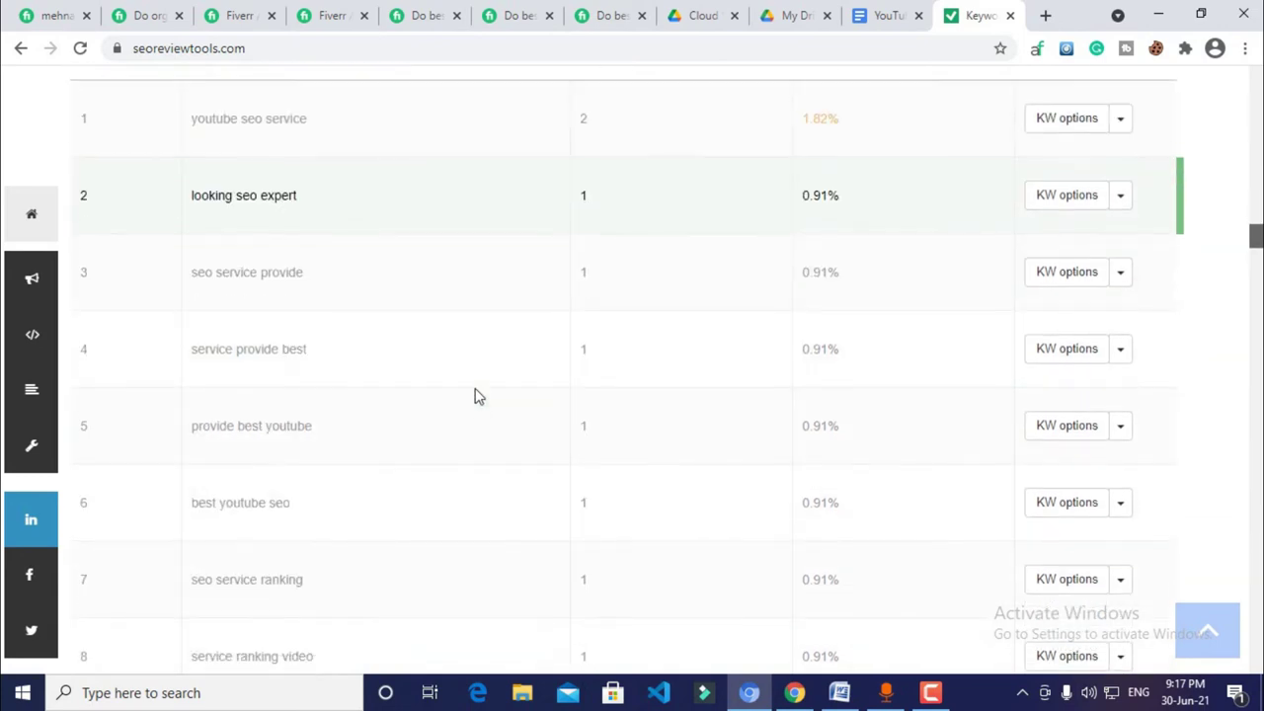
scroll(562, 484, up, 4)
scroll(562, 499, down, 10)
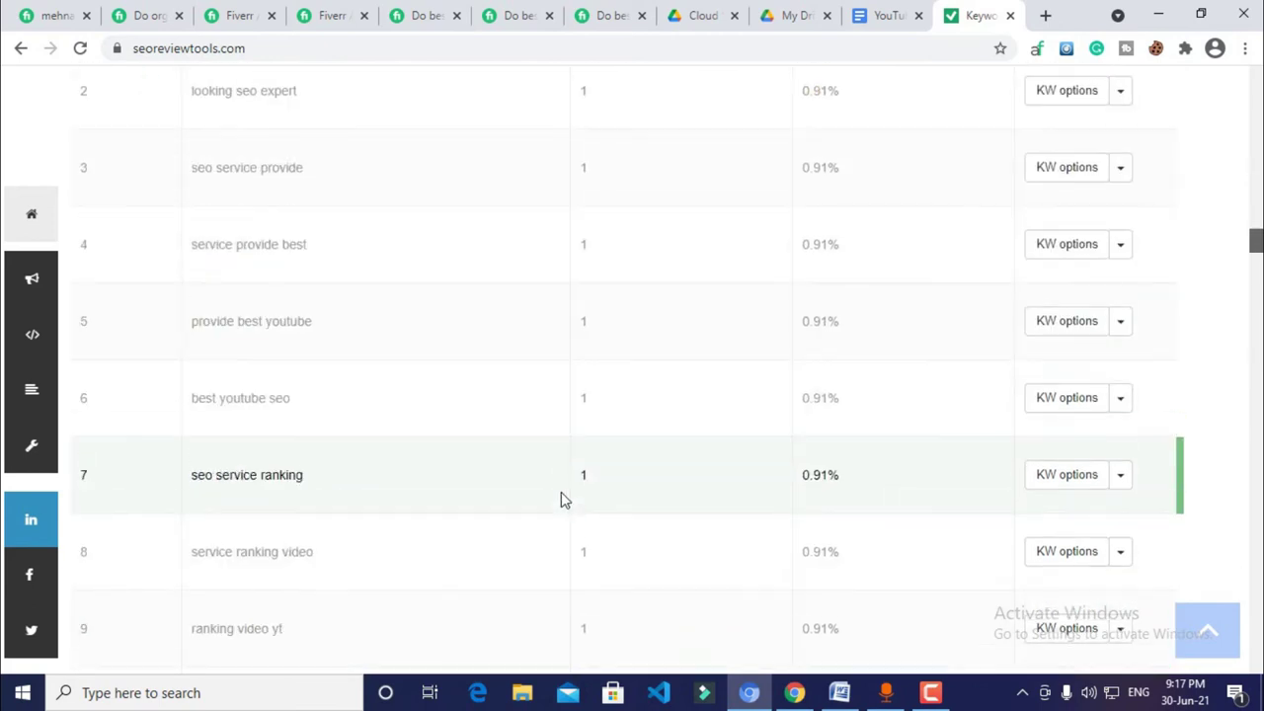
scroll(568, 499, up, 5)
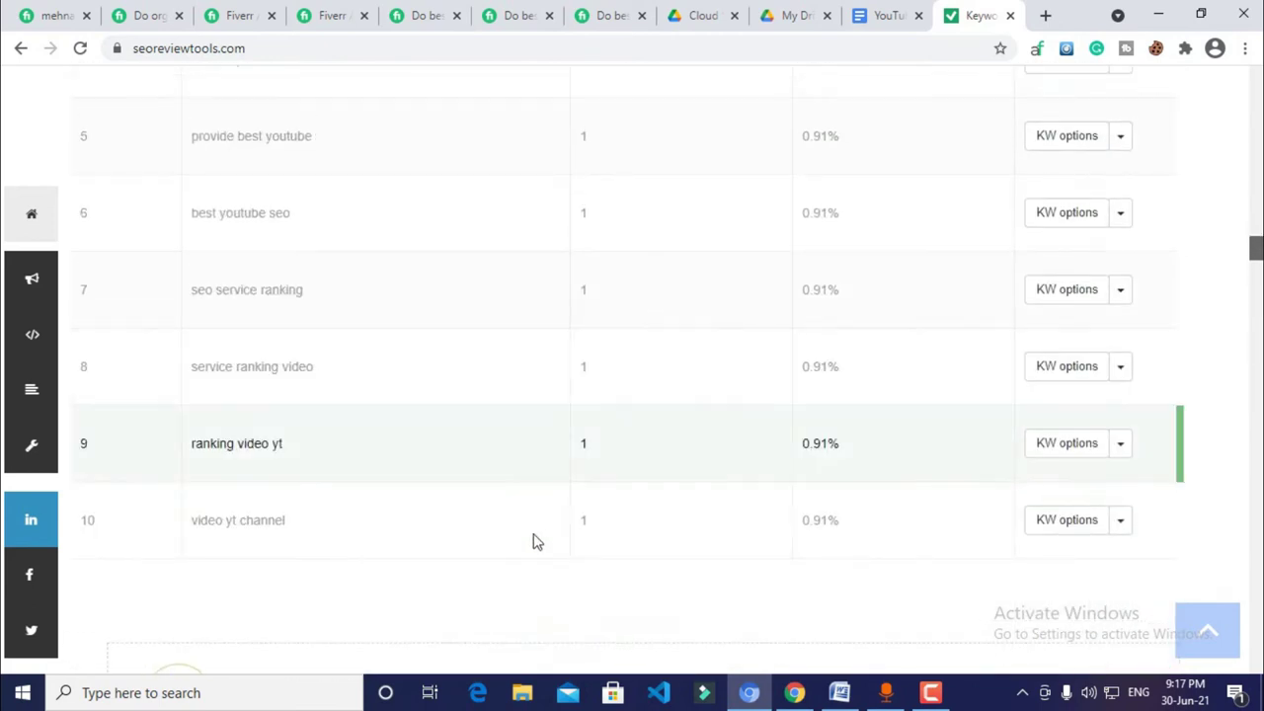
Compare the gig description on the Fiverr edit page with the three-word phrase densities, finishing on the description editor
click(153, 15)
click(237, 14)
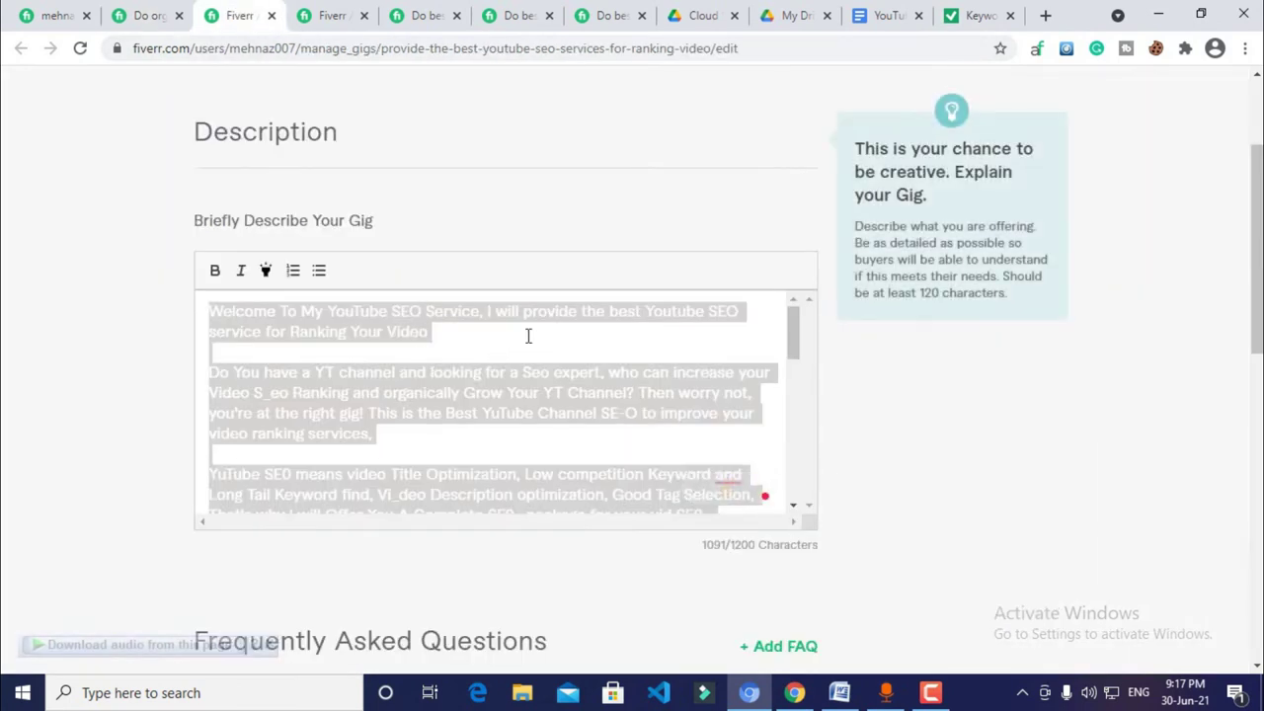
scroll(528, 336, down, 1)
click(285, 434)
click(976, 14)
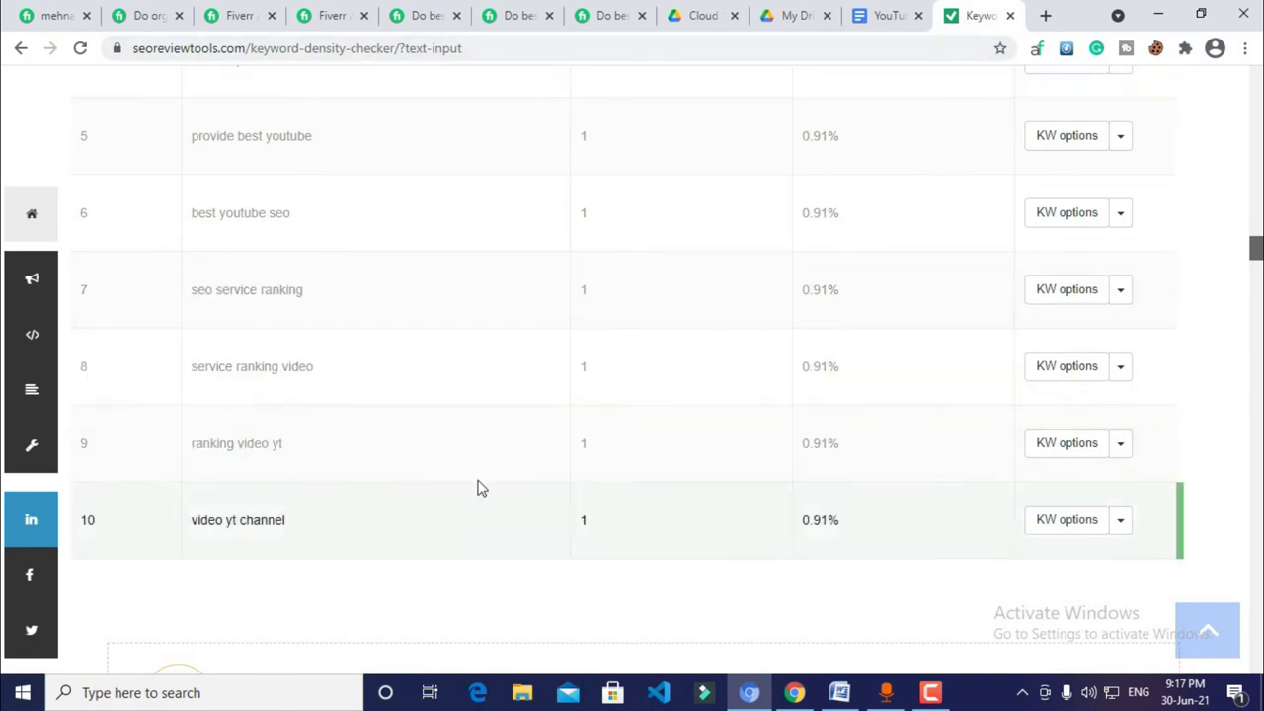
scroll(446, 477, up, 4)
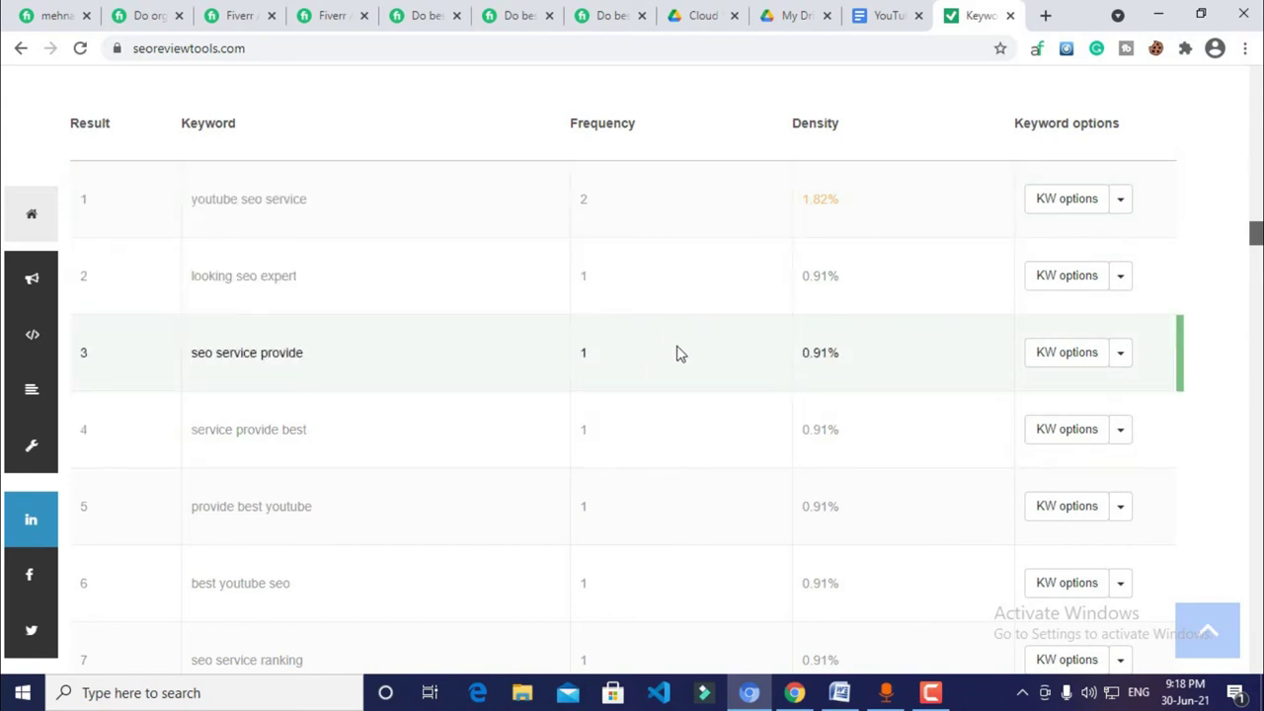
scroll(677, 353, up, 3)
click(154, 12)
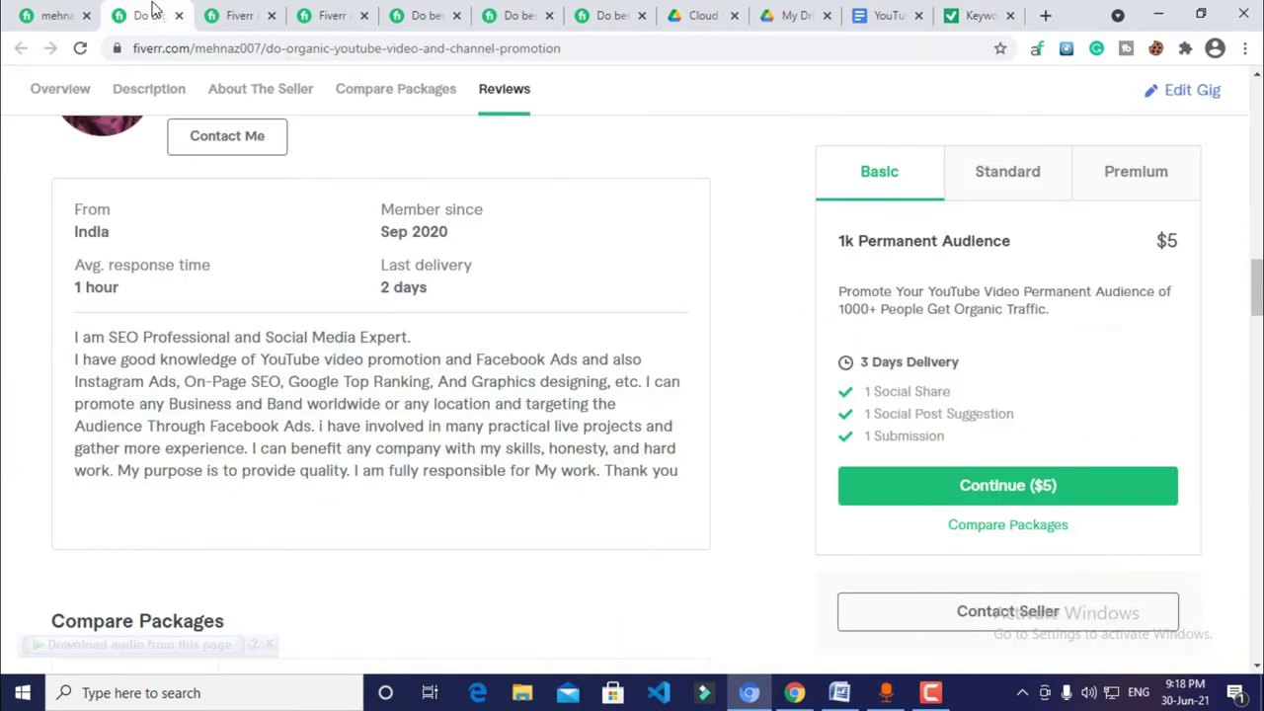
click(233, 14)
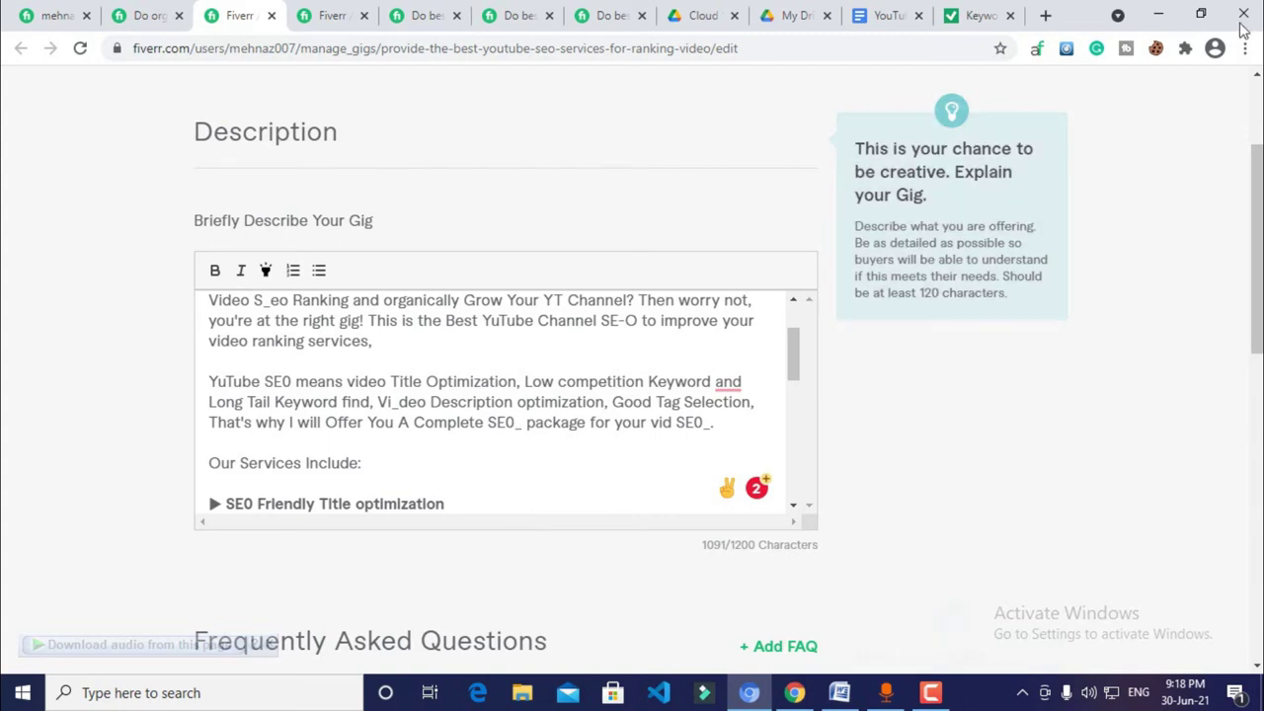
Search Google for "small seo tools" in a new tab and open the Plagiarism Checker on SmallSEOTools
click(1047, 18)
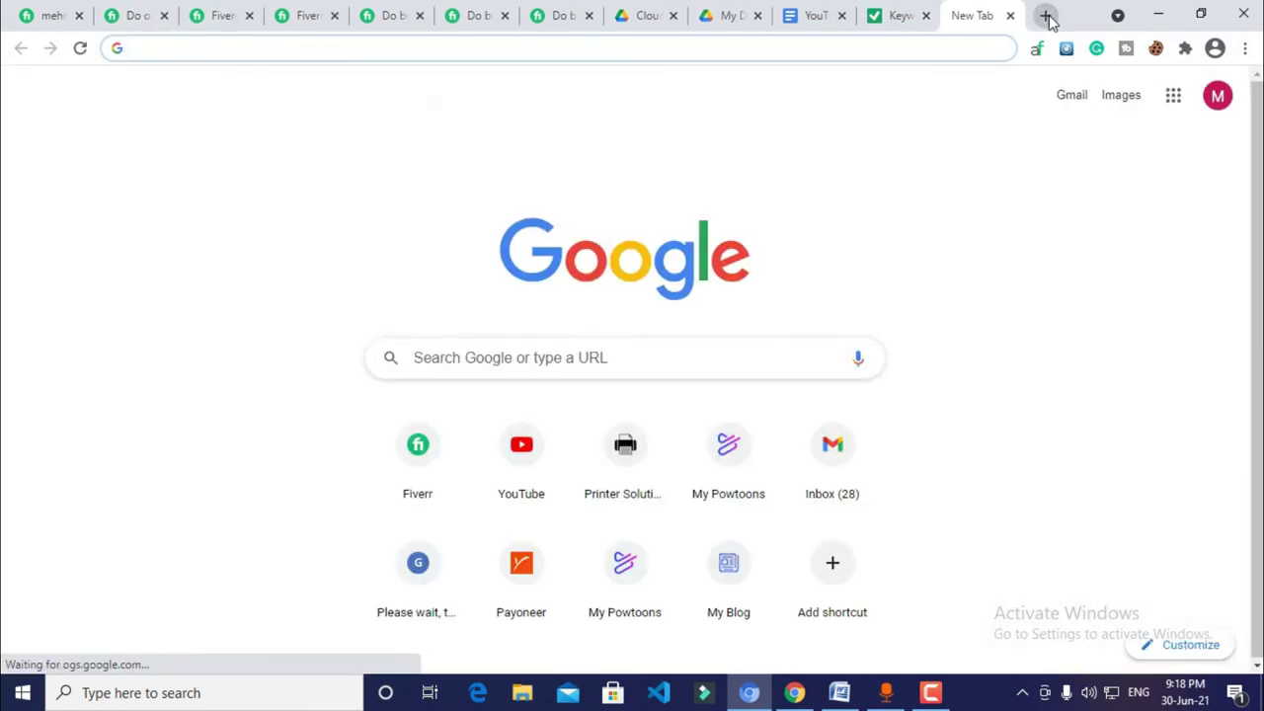
key(Down)
text(small)
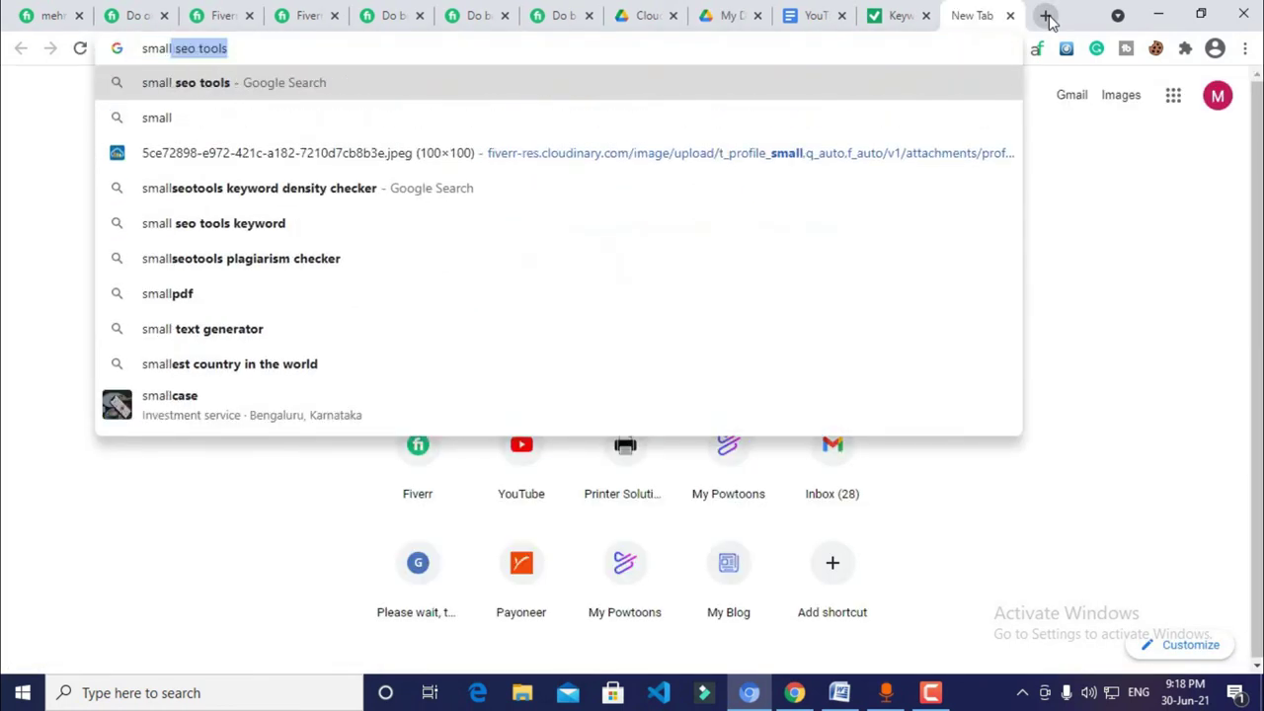
key(Return)
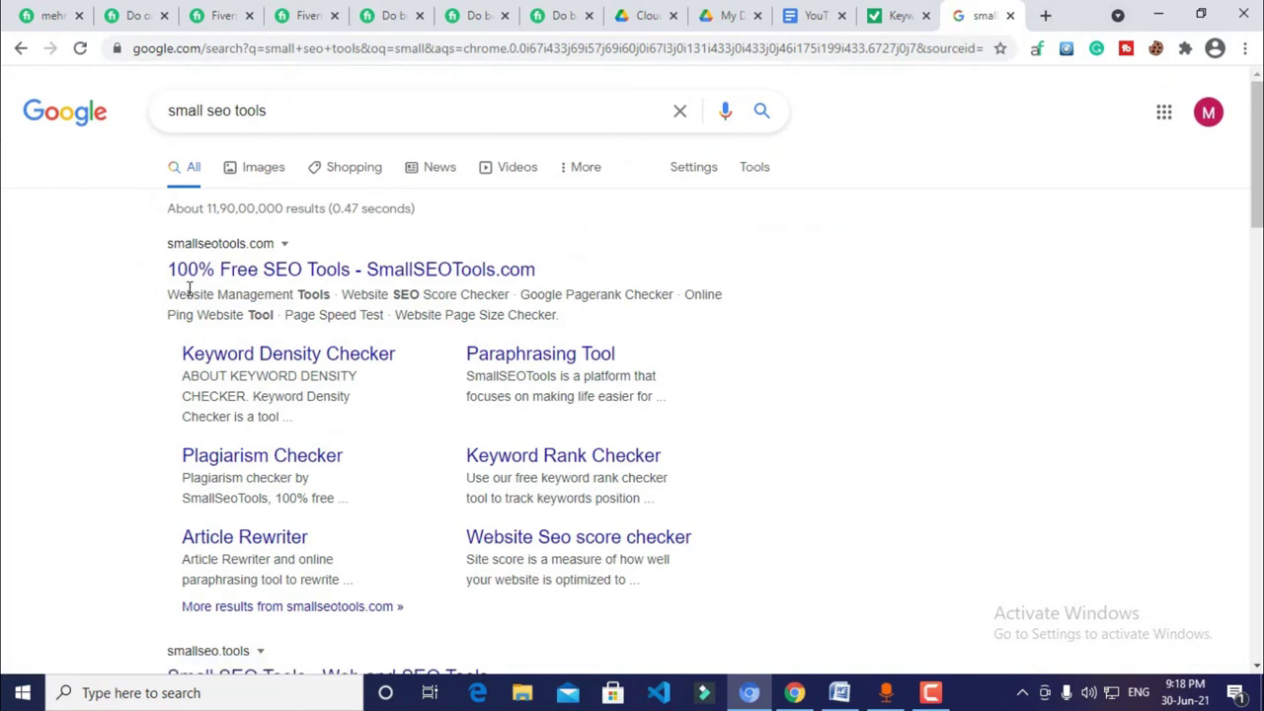
click(283, 275)
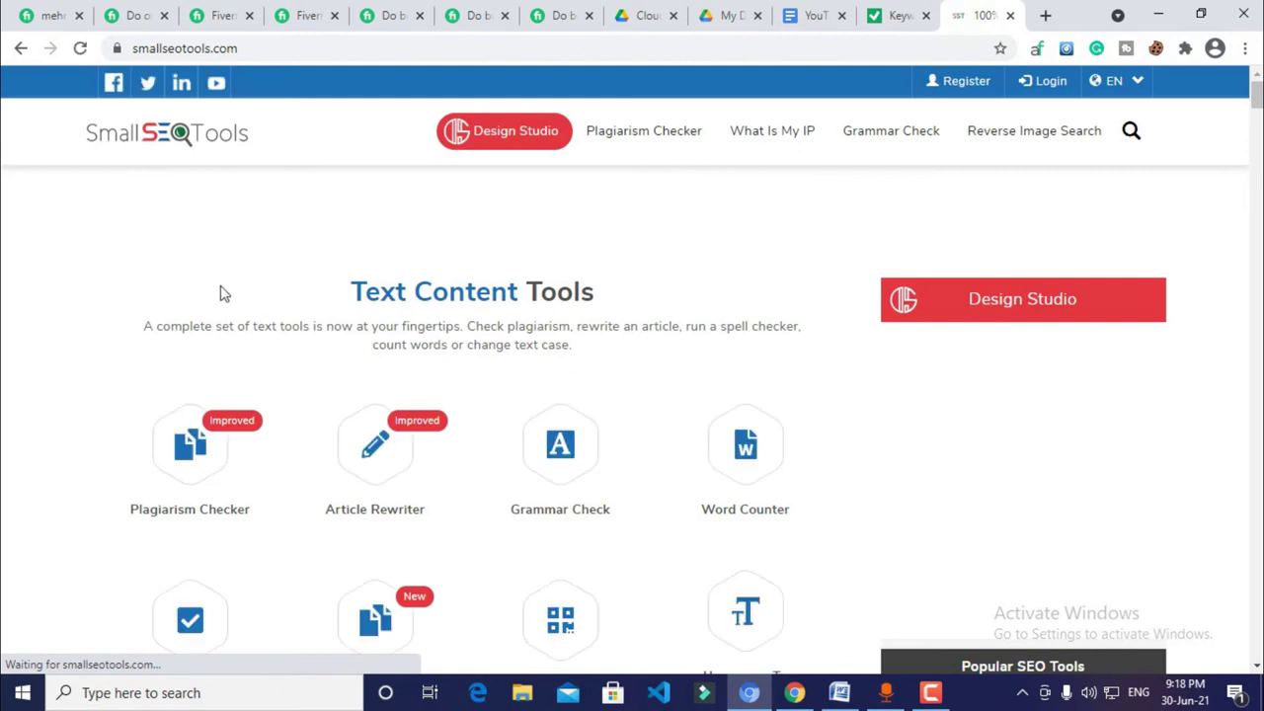
scroll(221, 290, down, 2)
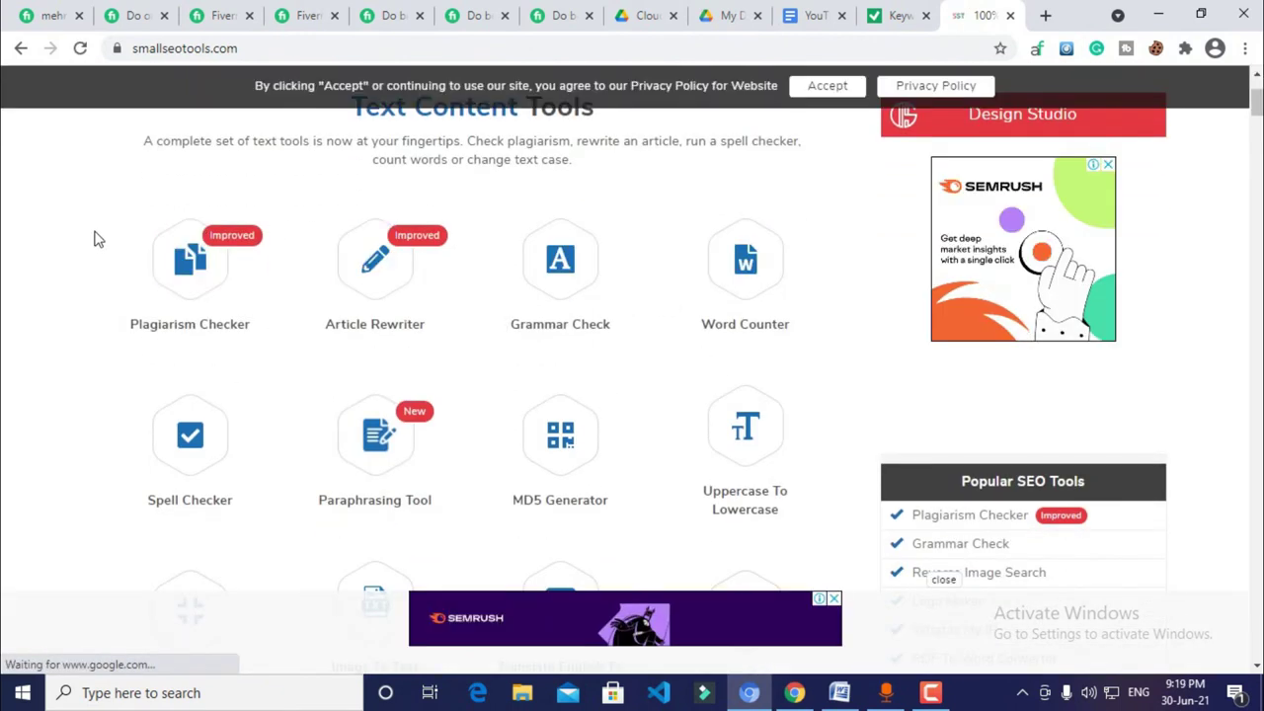
click(195, 272)
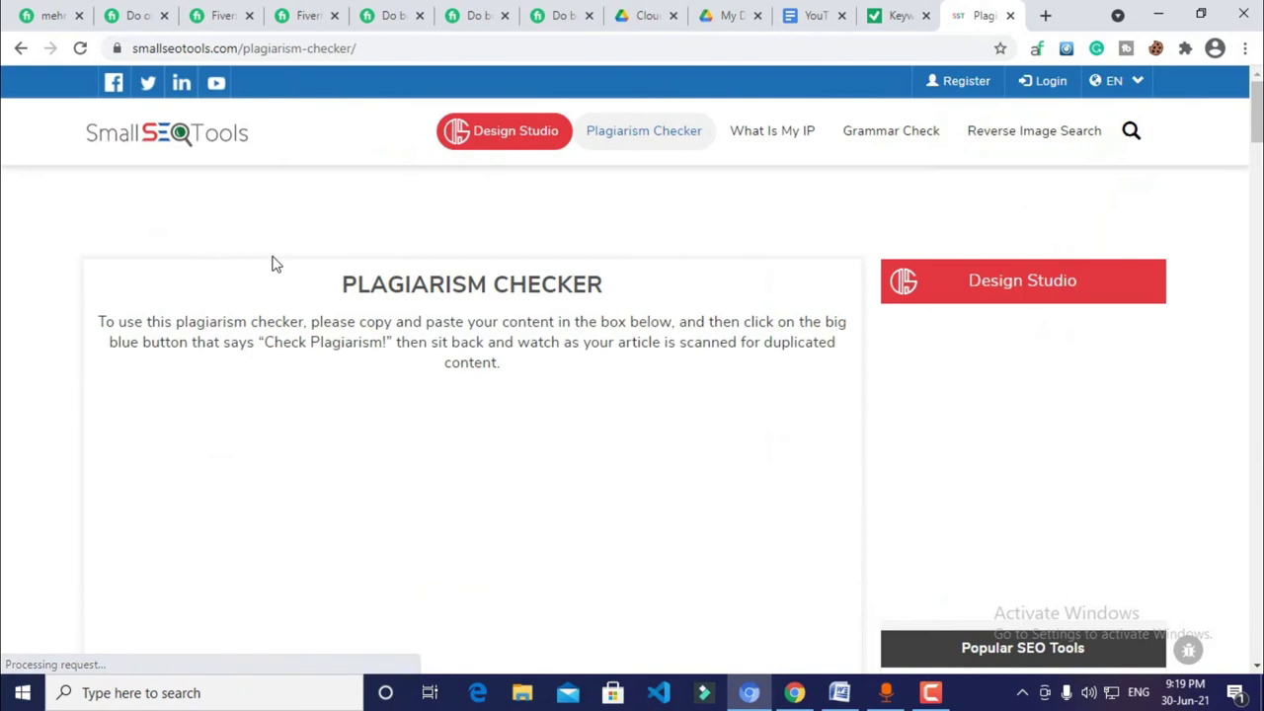
Paste the copied gig description into the plagiarism checker's text box
scroll(458, 339, down, 2)
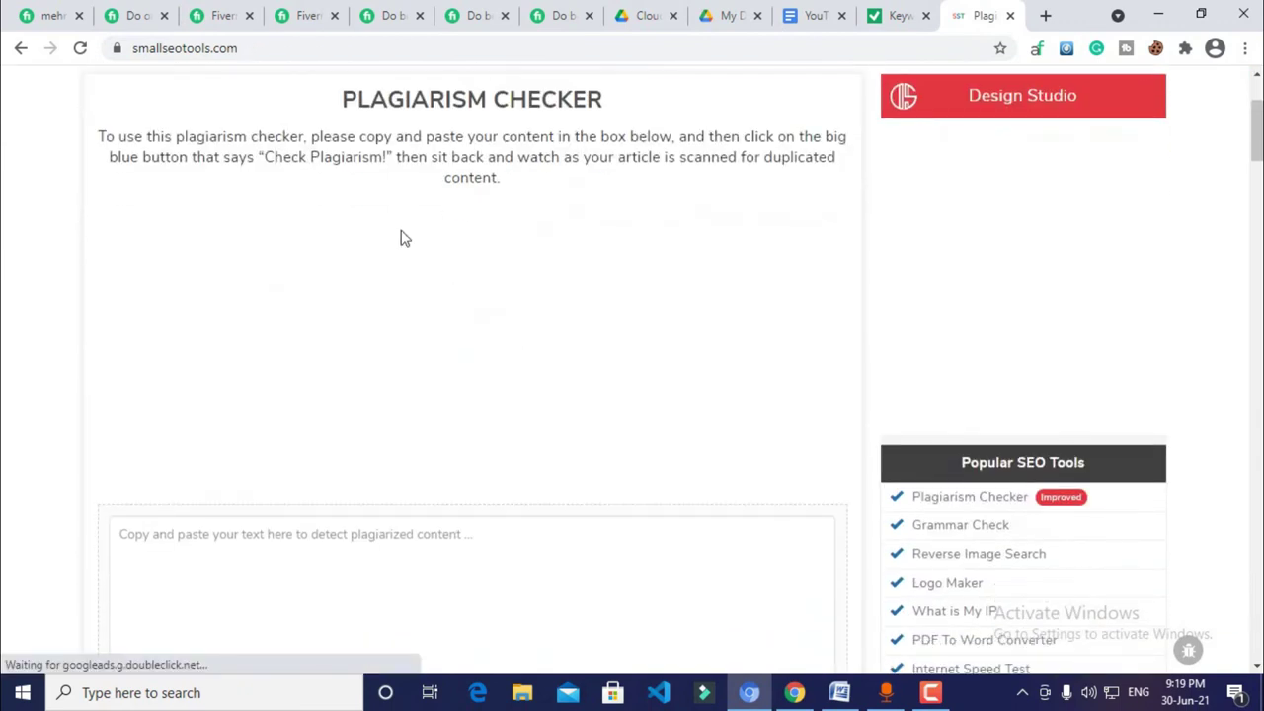
scroll(251, 209, down, 4)
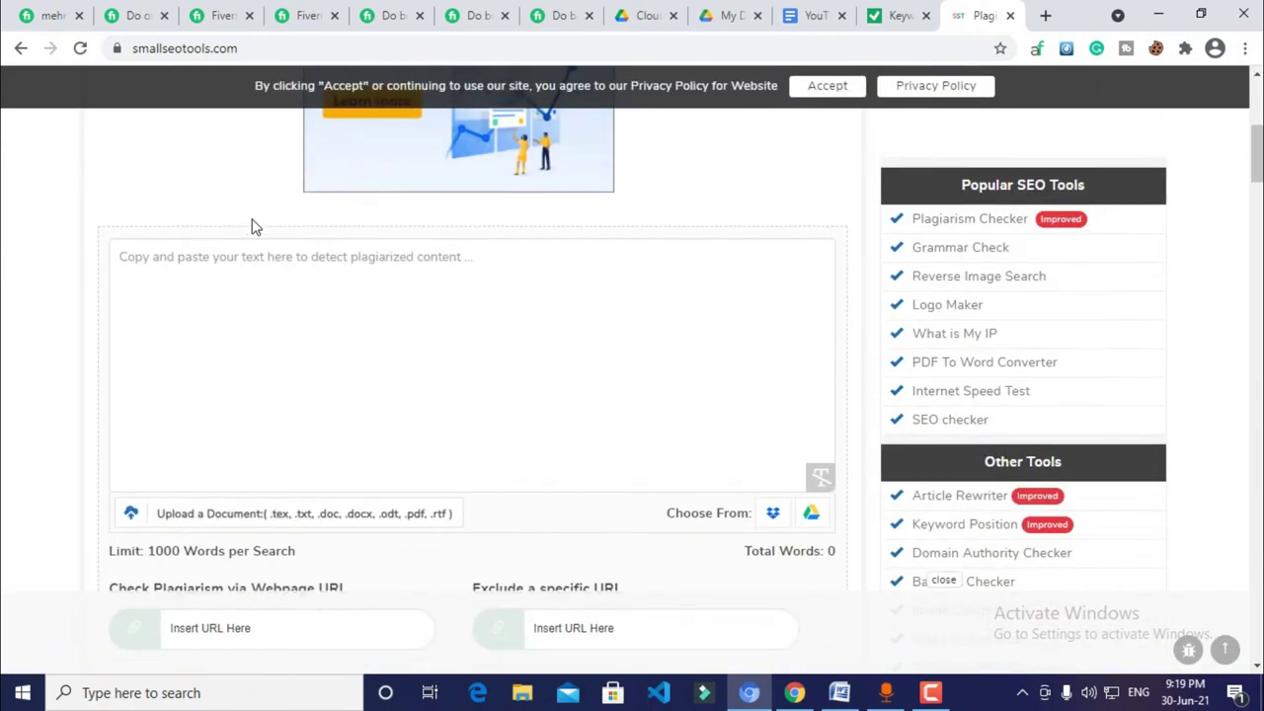
click(301, 266)
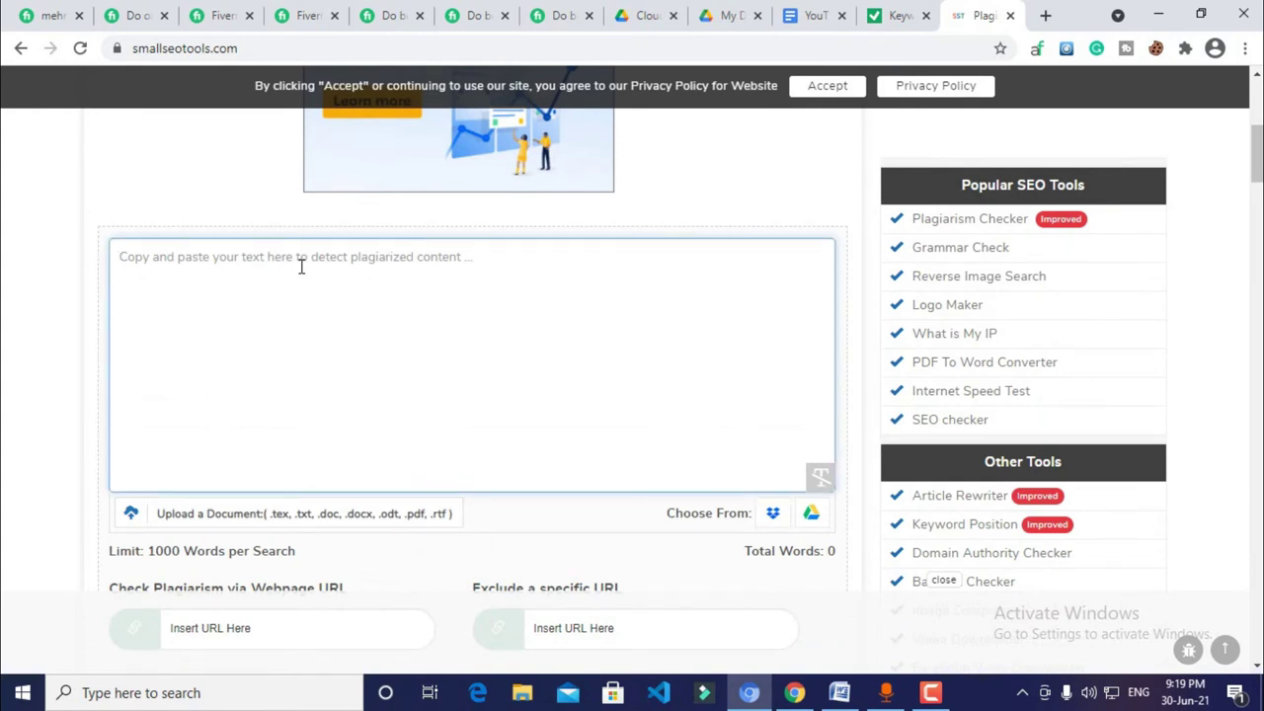
key(ctrl+v)
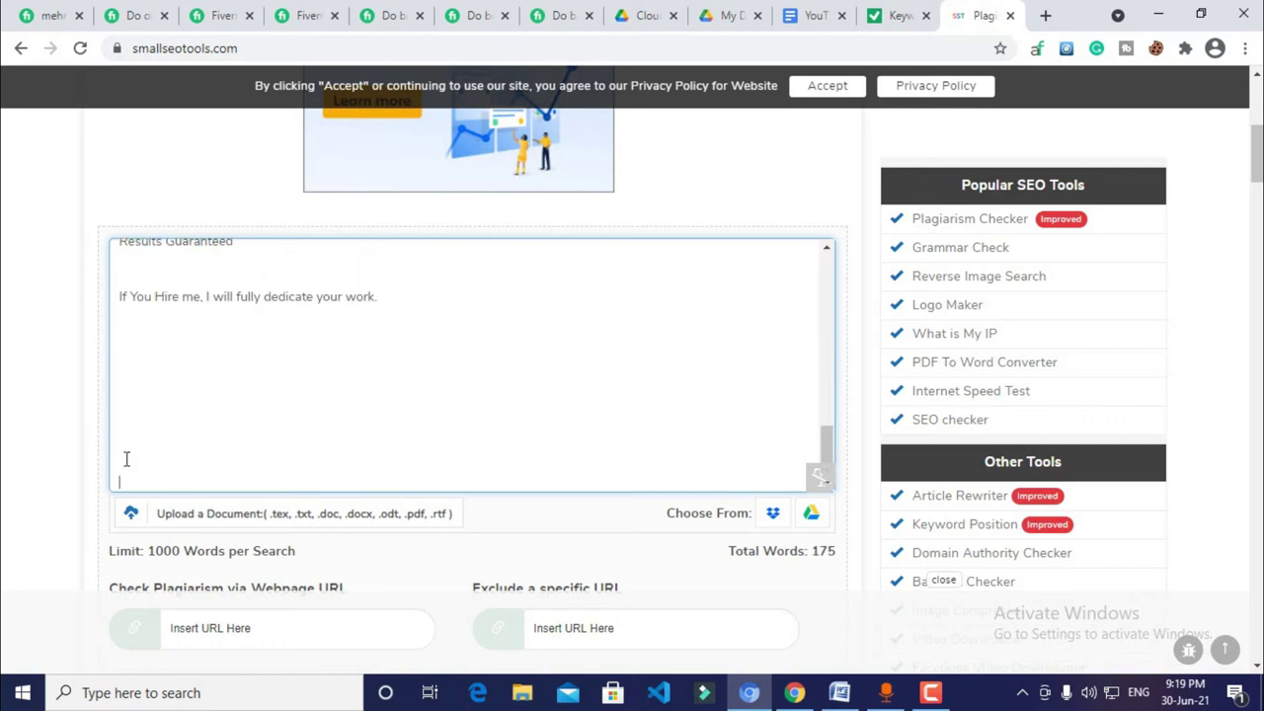
Pass the robot verification, run the plagiarism check on the description and dismiss the site's notification request
scroll(98, 459, down, 2)
scroll(99, 434, down, 3)
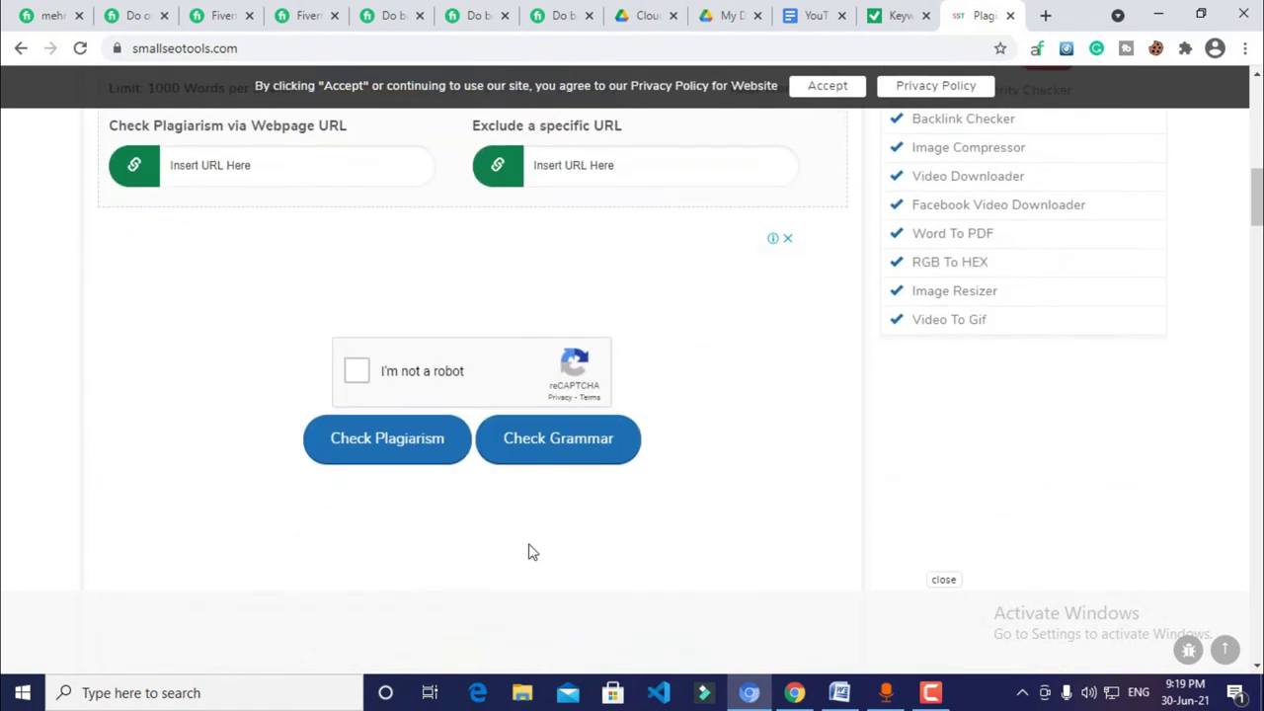
click(358, 375)
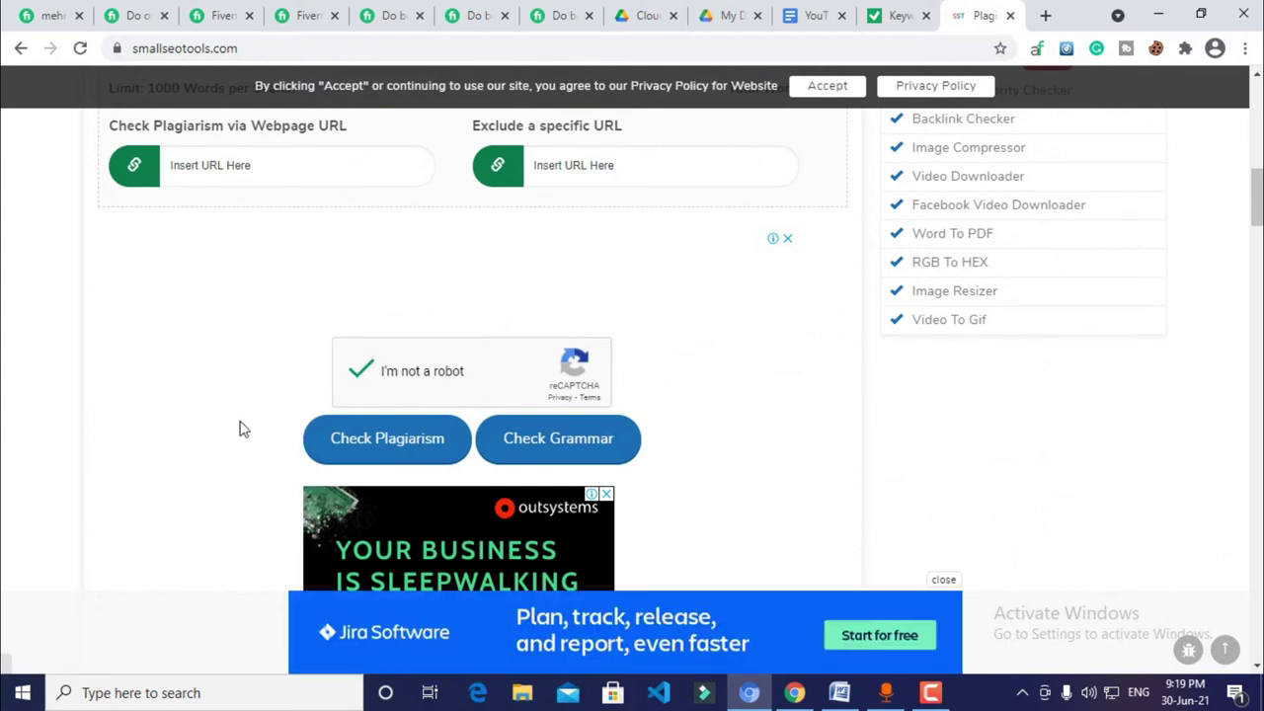
click(386, 438)
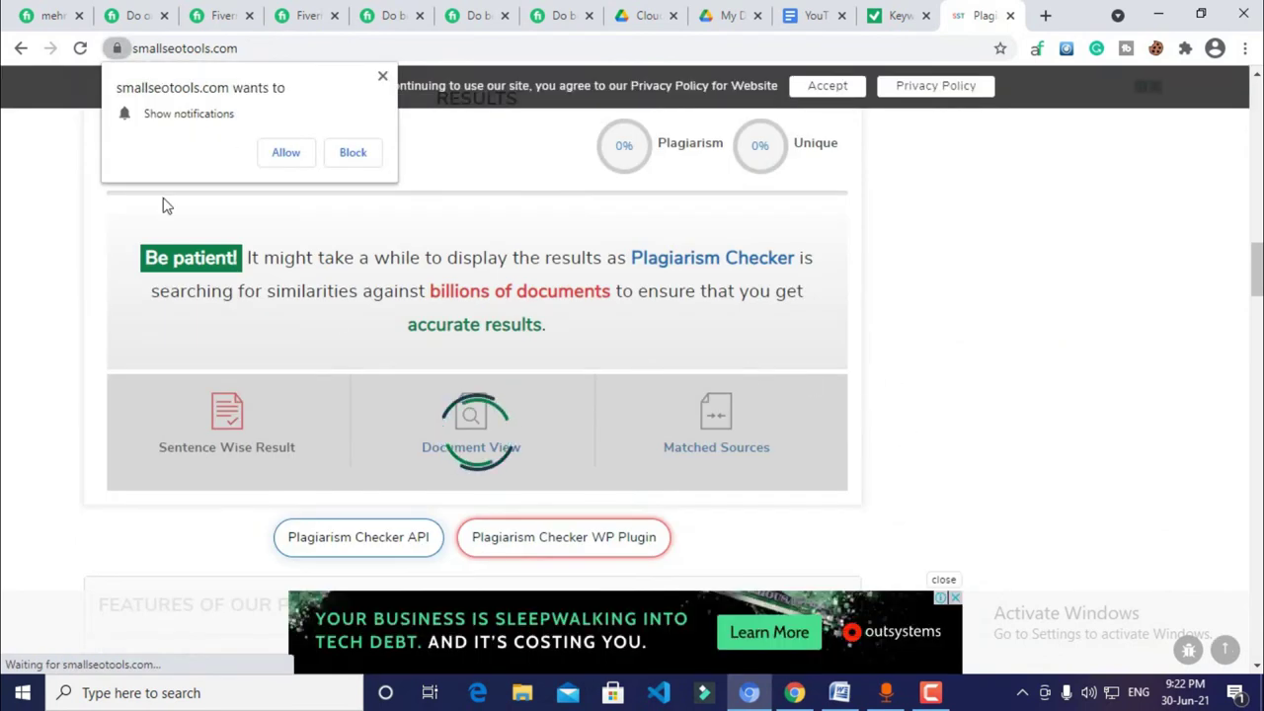
click(383, 78)
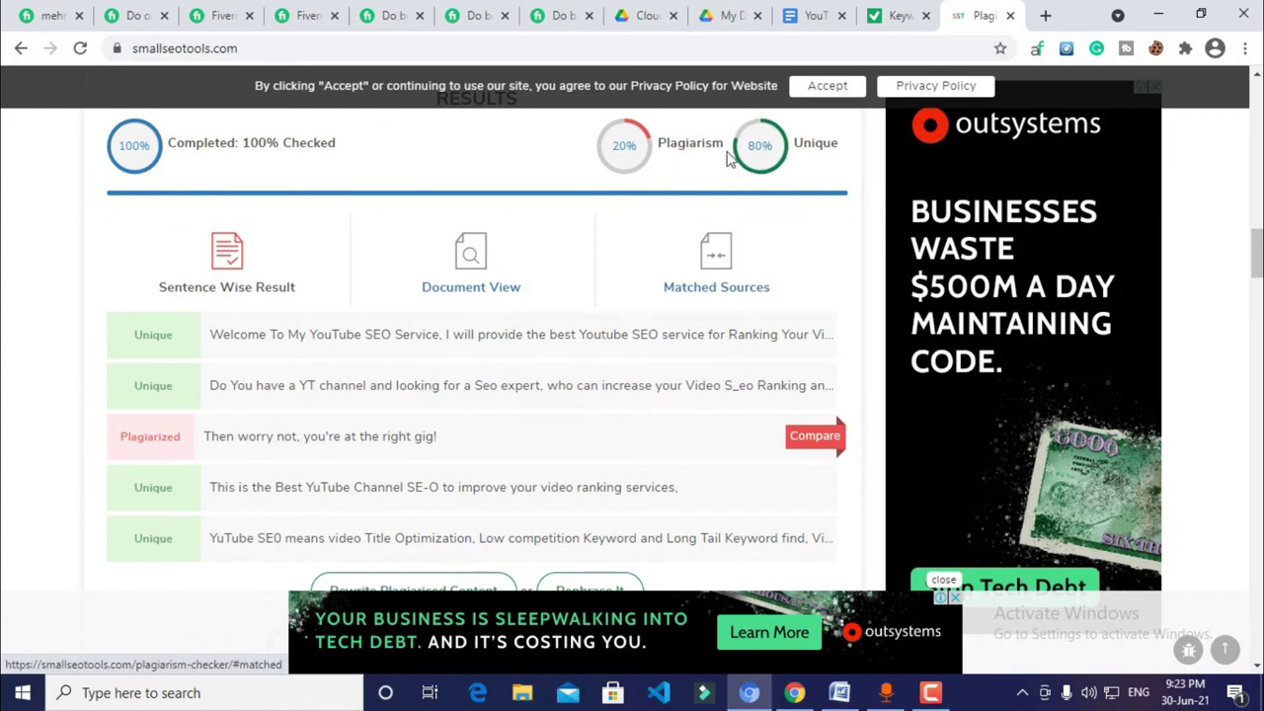
Examine the plagiarism and unique percentages and the sentence-wise results for the gig description
scroll(705, 255, up, 2)
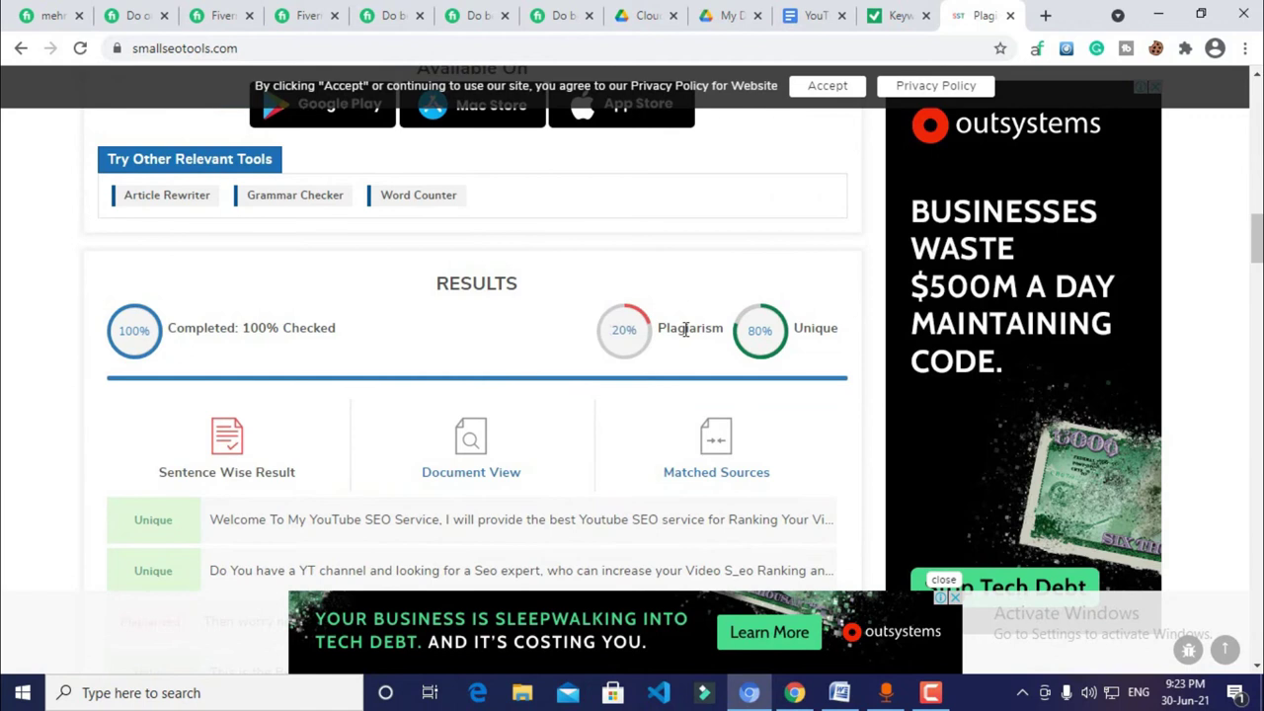
scroll(603, 346, down, 2)
scroll(480, 392, down, 1)
scroll(652, 386, down, 1)
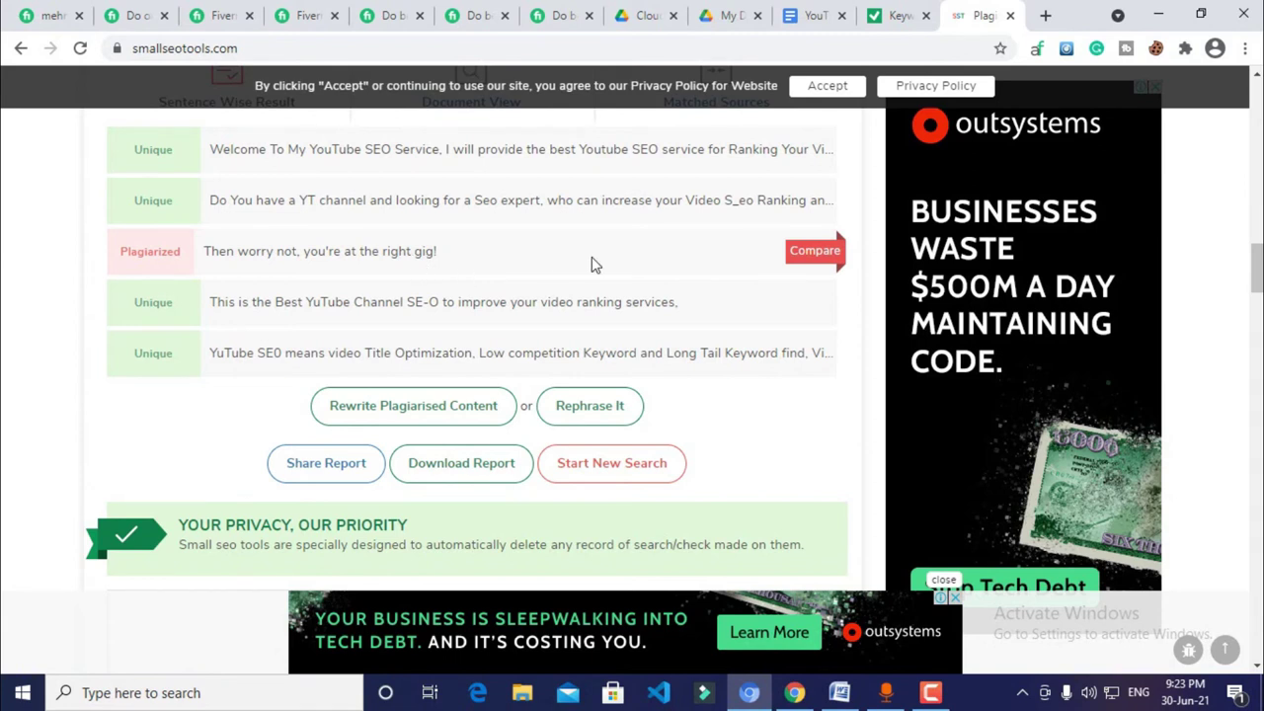
scroll(593, 267, down, 1)
scroll(592, 269, down, 6)
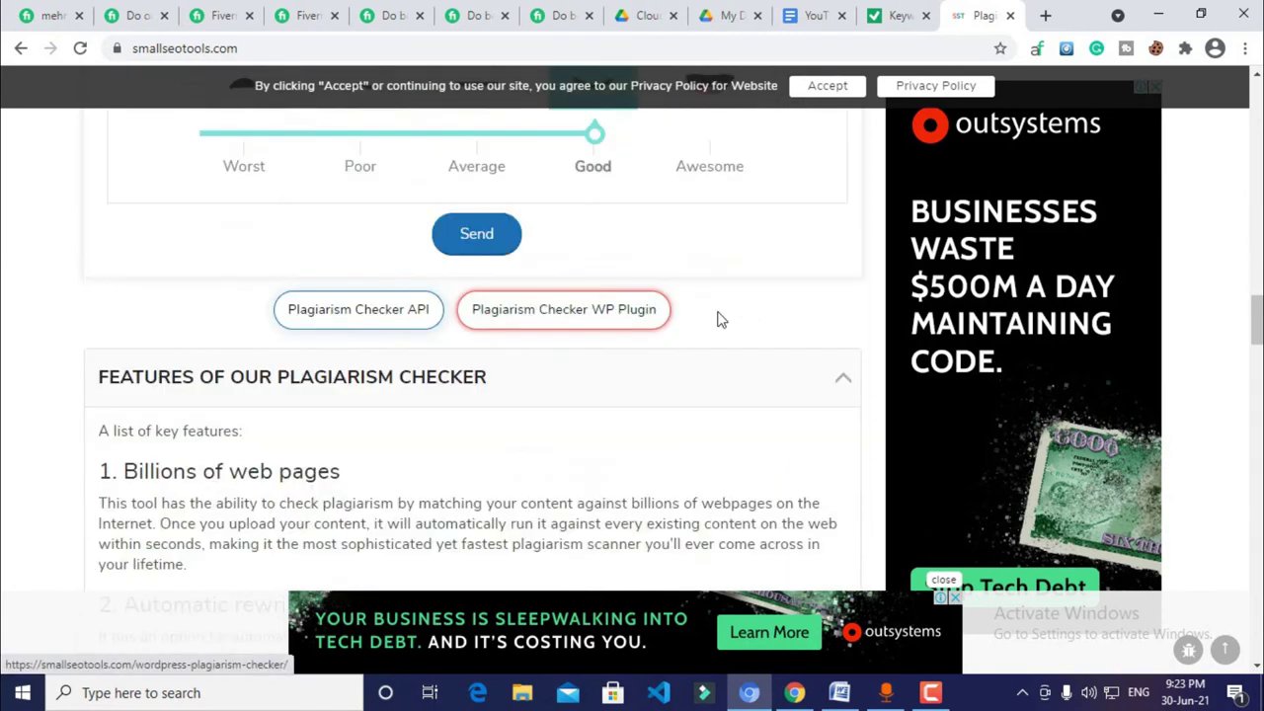
scroll(720, 319, up, 4)
scroll(628, 296, up, 7)
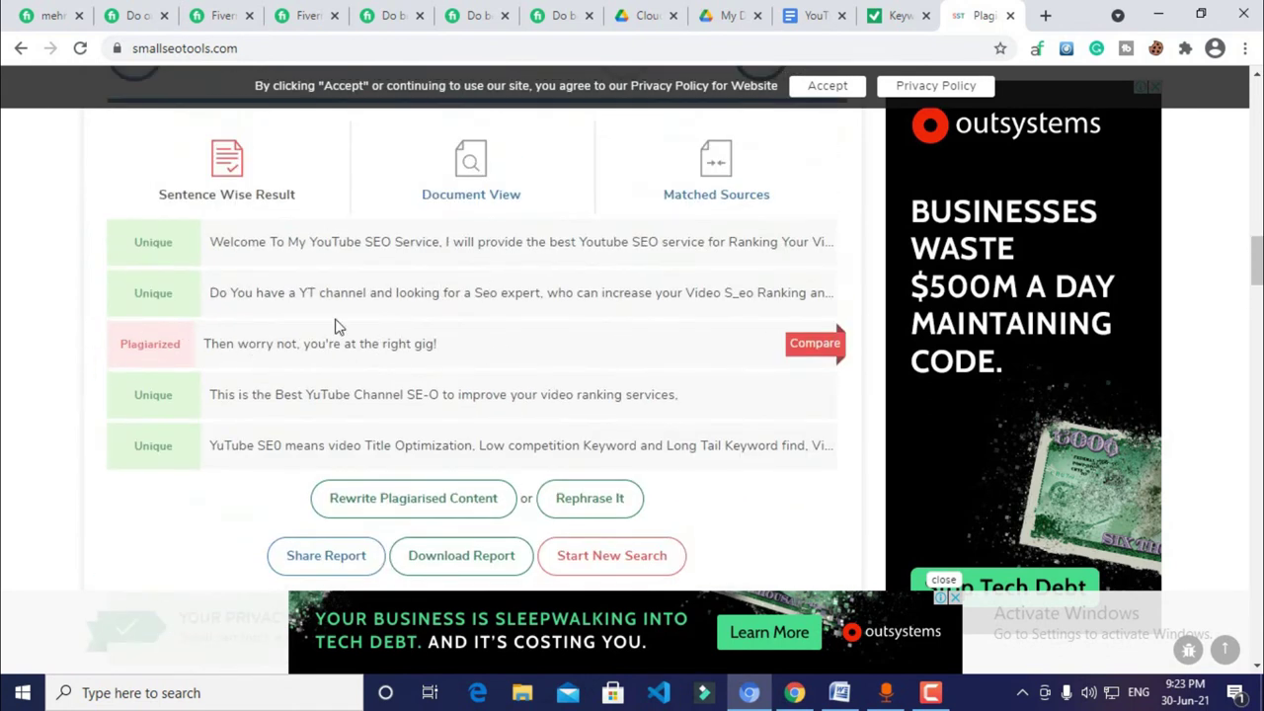
scroll(624, 295, down, 3)
scroll(626, 310, down, 11)
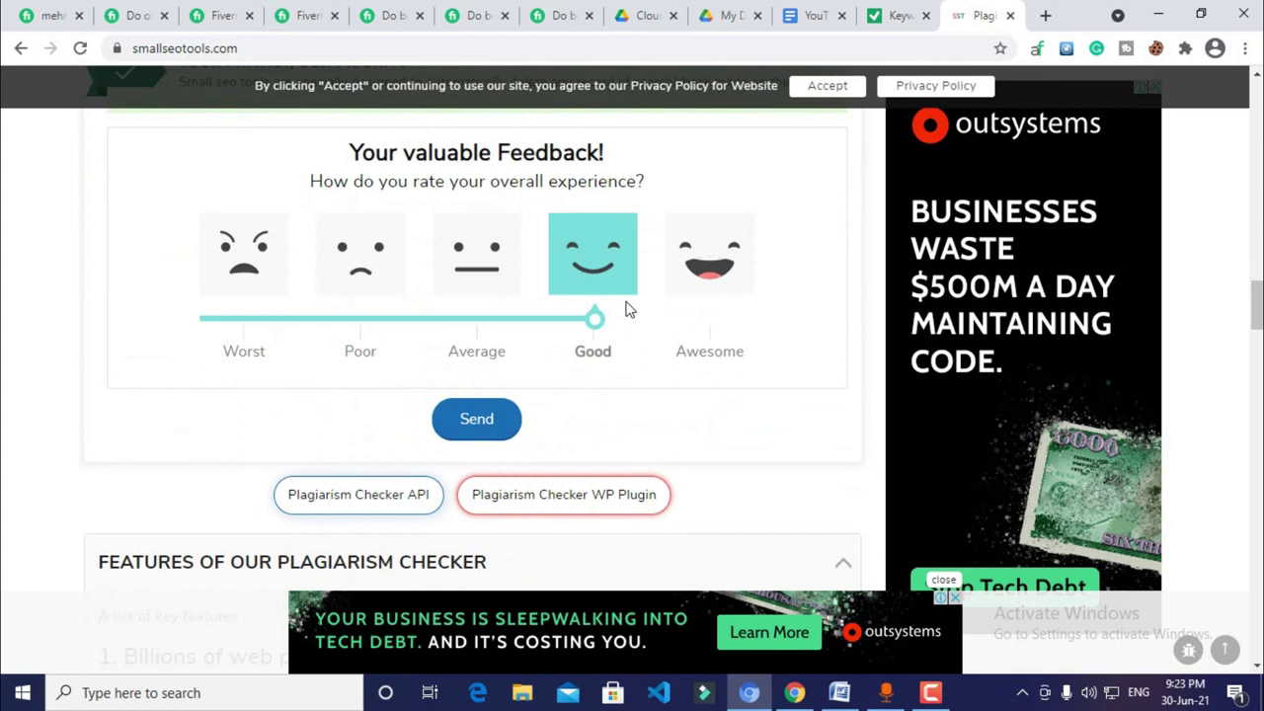
scroll(627, 311, up, 20)
scroll(69, 278, down, 2)
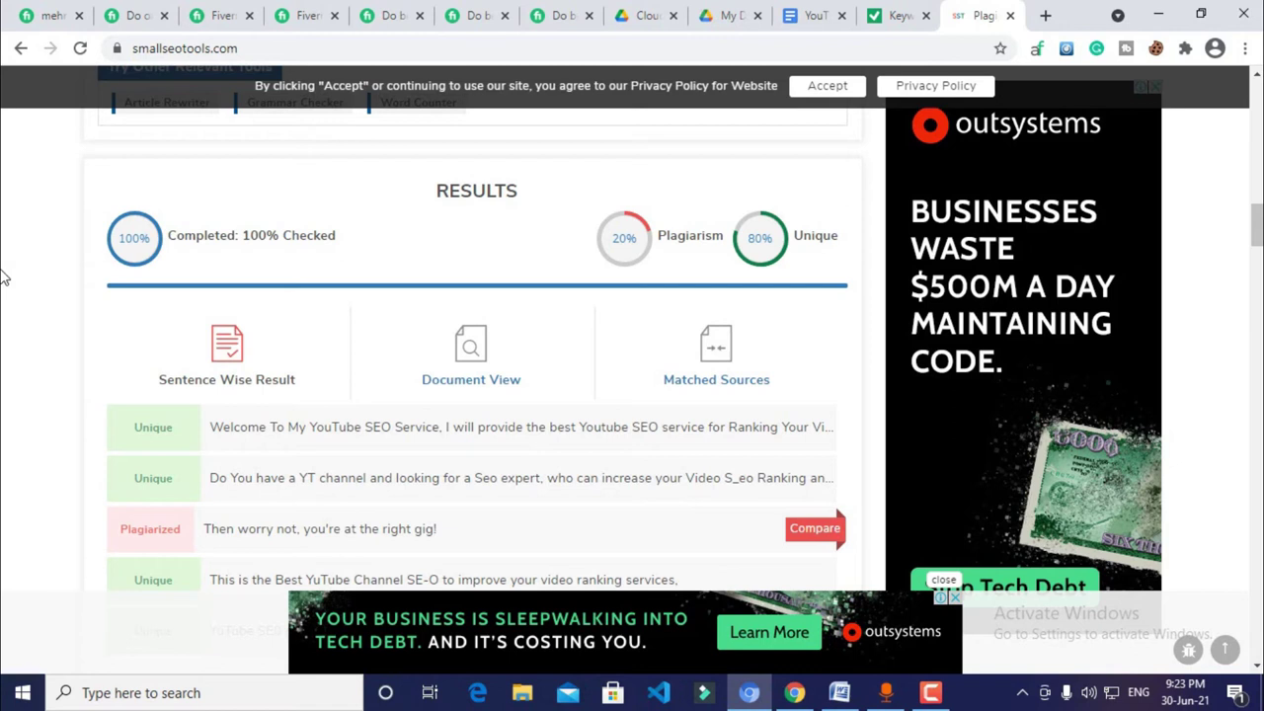
scroll(291, 438, down, 1)
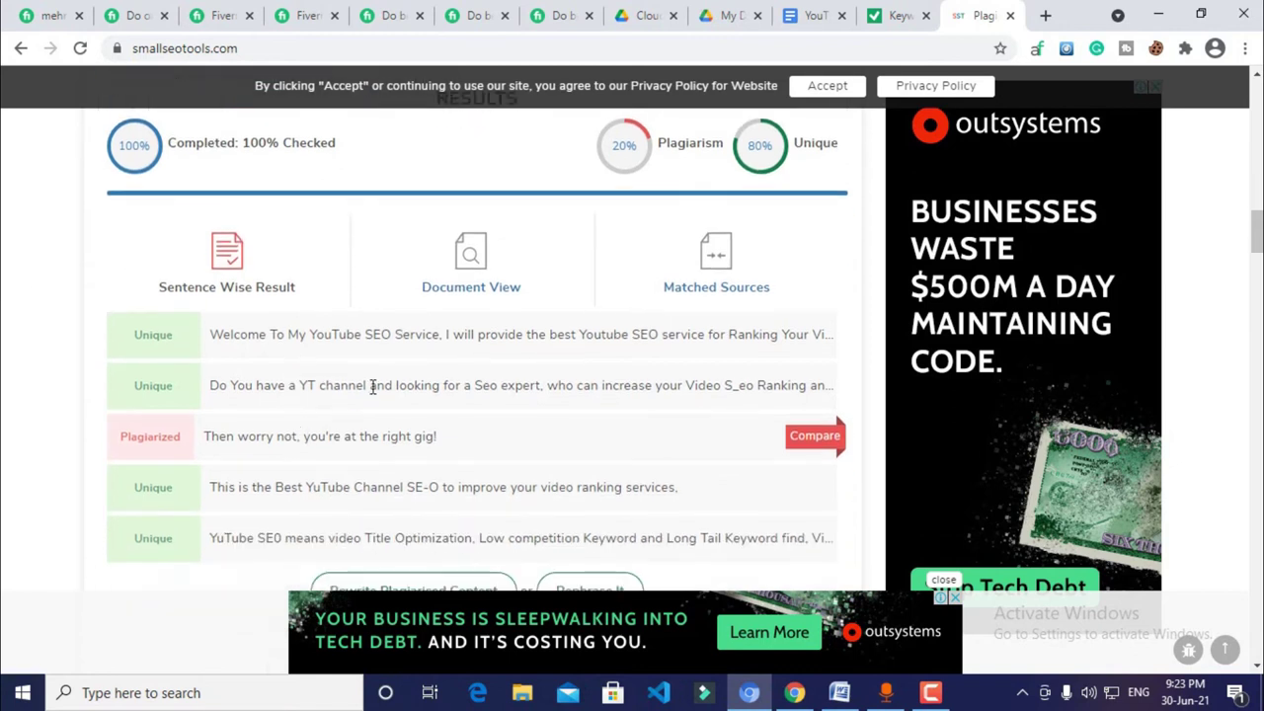
Check which description sentence is marked plagiarized and look over the rewriting options and the checker's feature list
scroll(387, 435, down, 1)
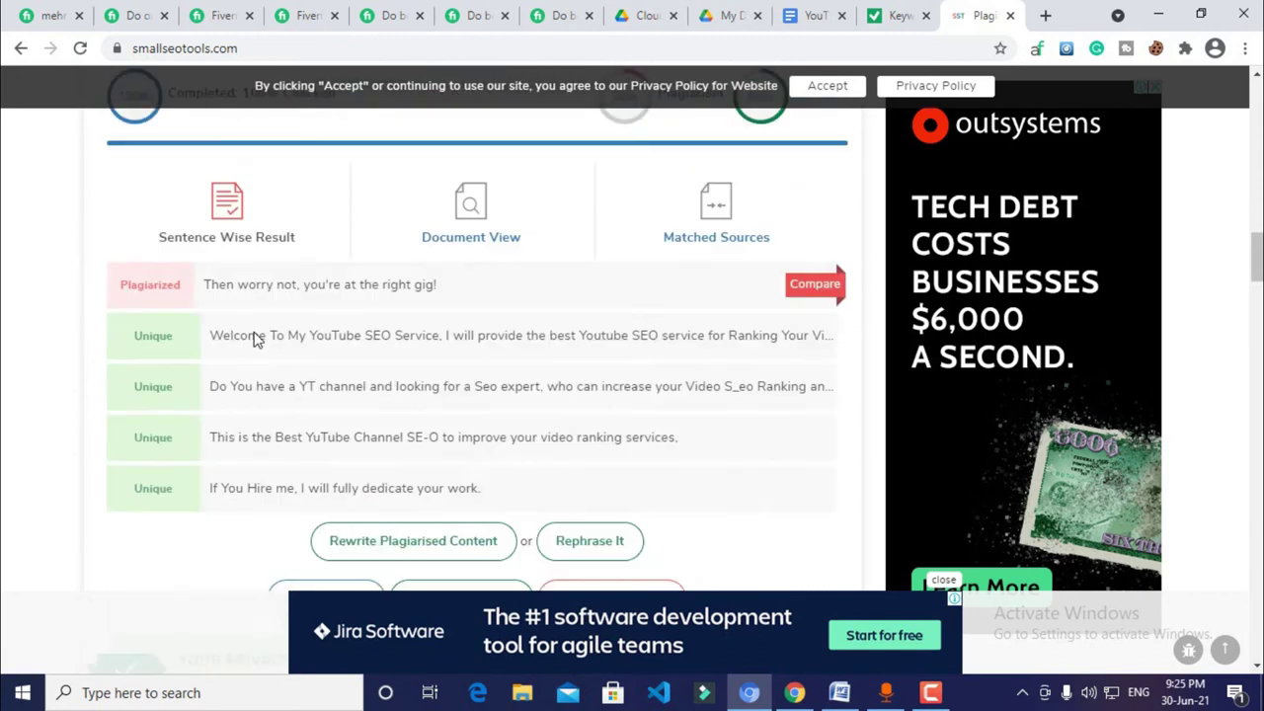
scroll(254, 339, down, 3)
scroll(255, 339, down, 12)
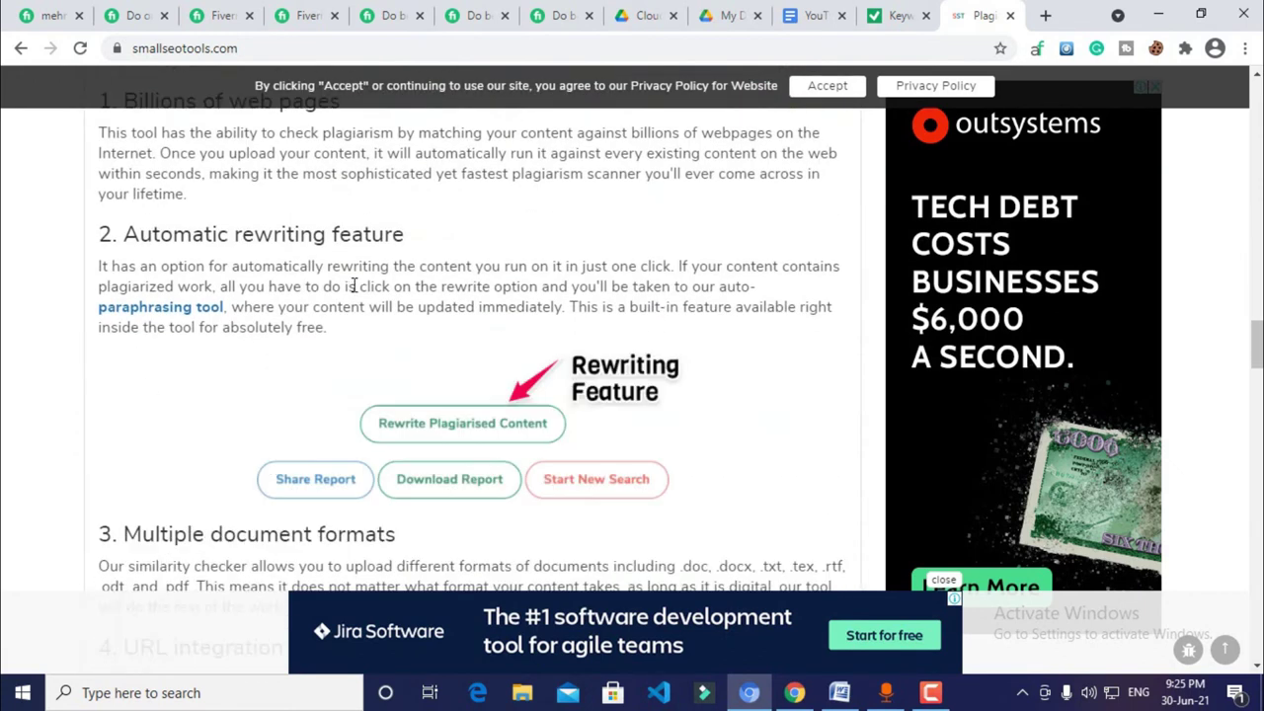
scroll(139, 314, down, 3)
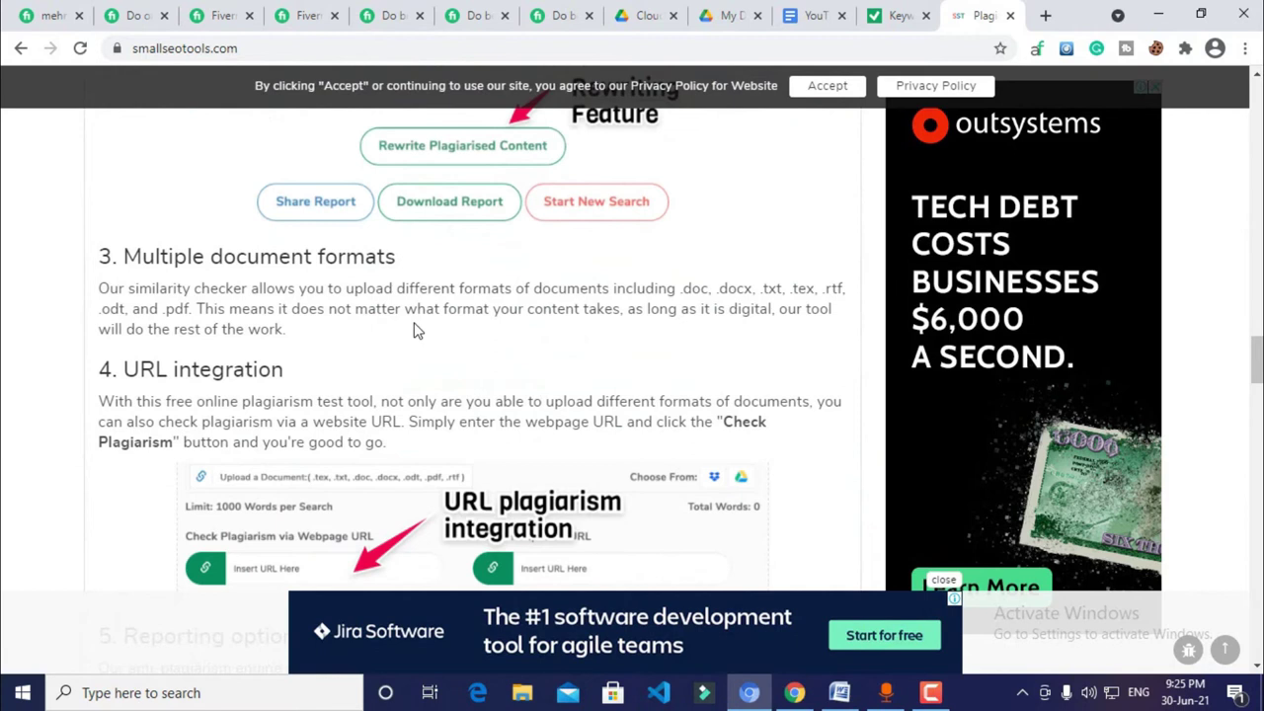
scroll(400, 342, up, 12)
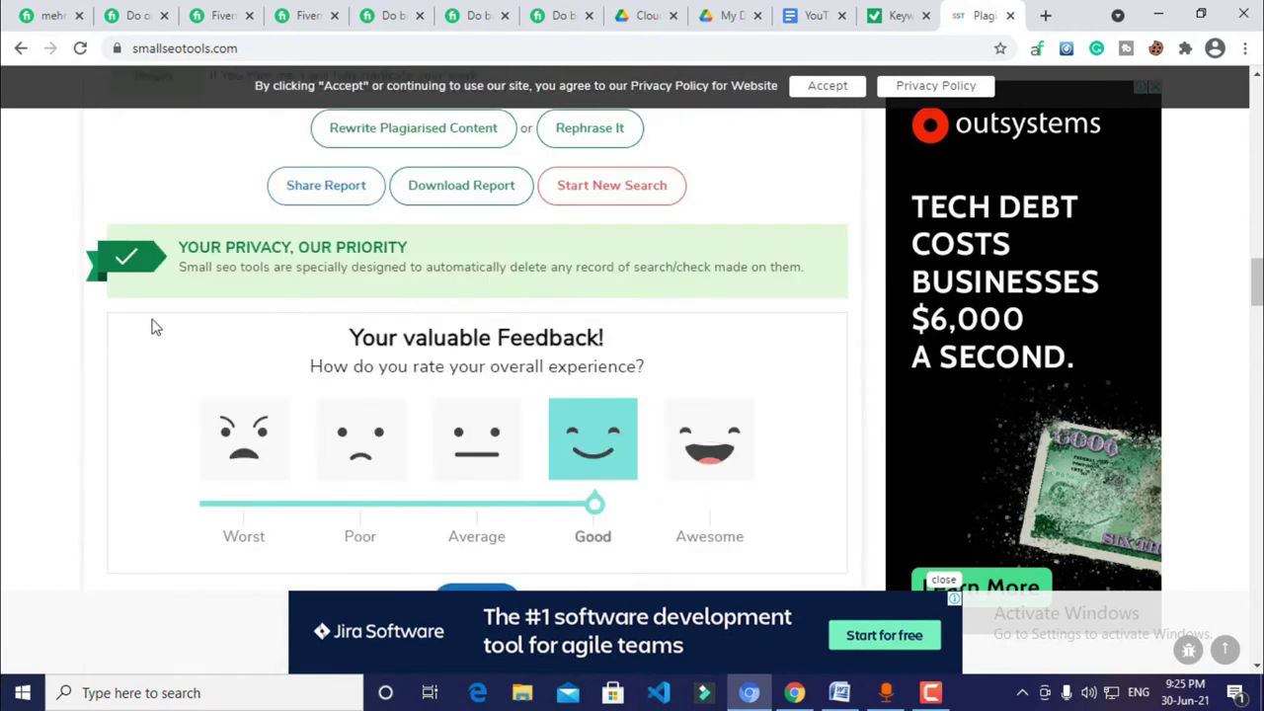
Return to the Fiverr gig edit page and review the description text in its editor, finishing at the opening line
click(219, 16)
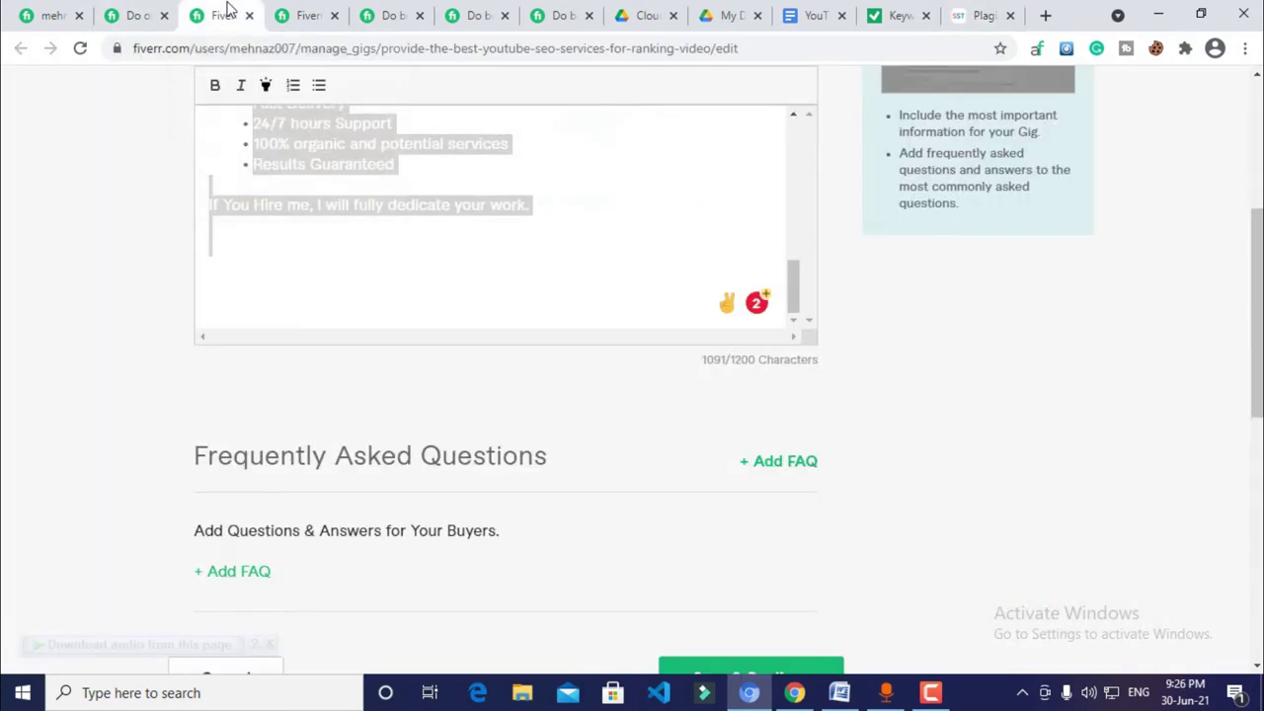
scroll(557, 262, up, 5)
click(504, 227)
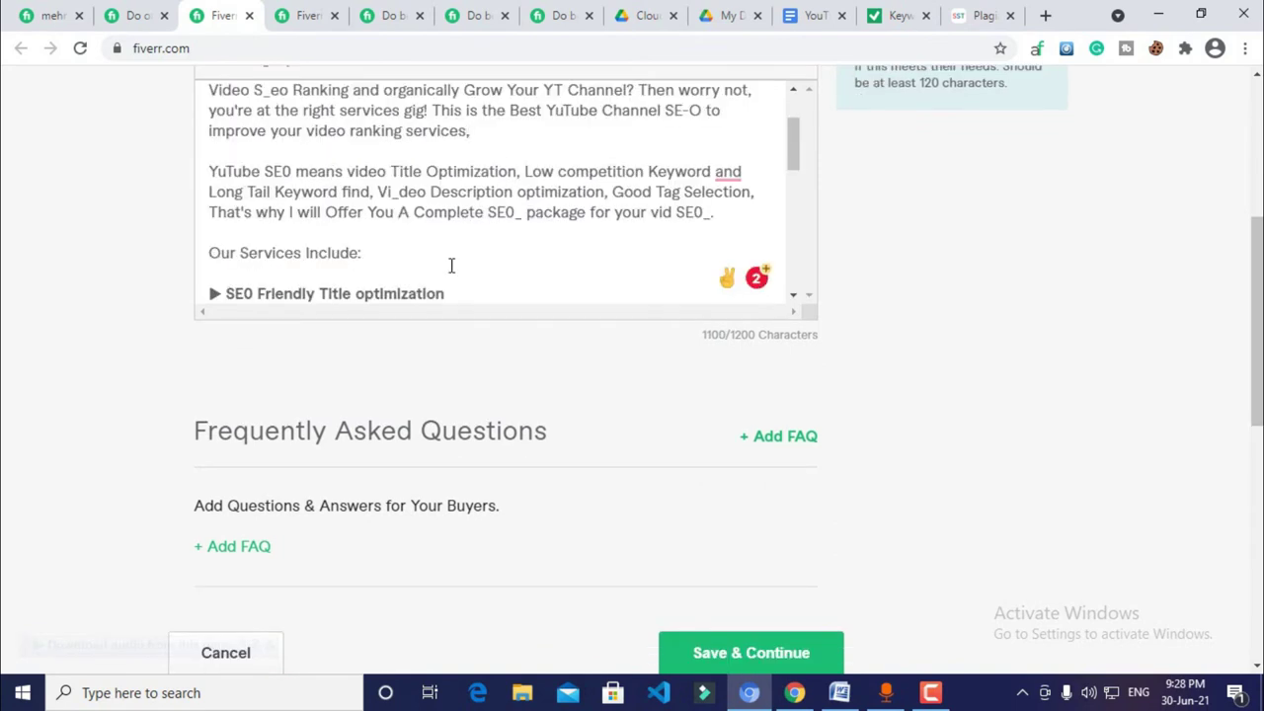
click(575, 386)
scroll(522, 302, down, 1)
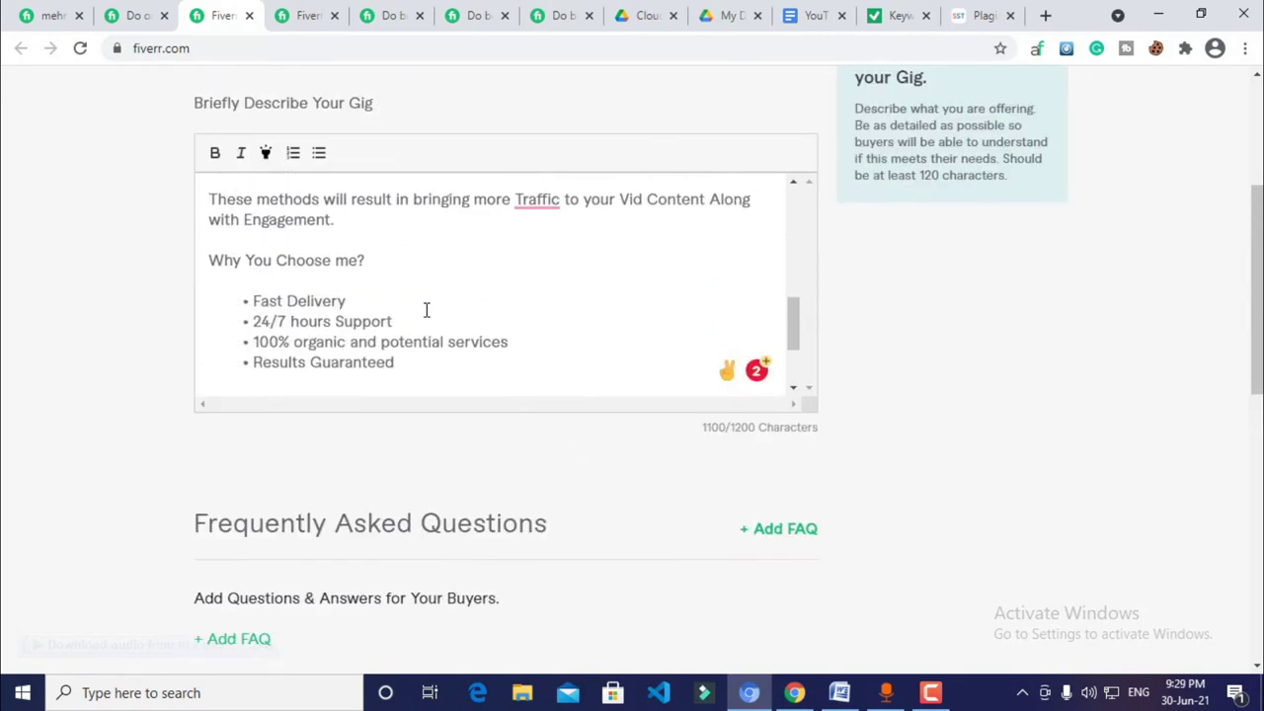
scroll(579, 317, up, 3)
scroll(579, 317, up, 3)
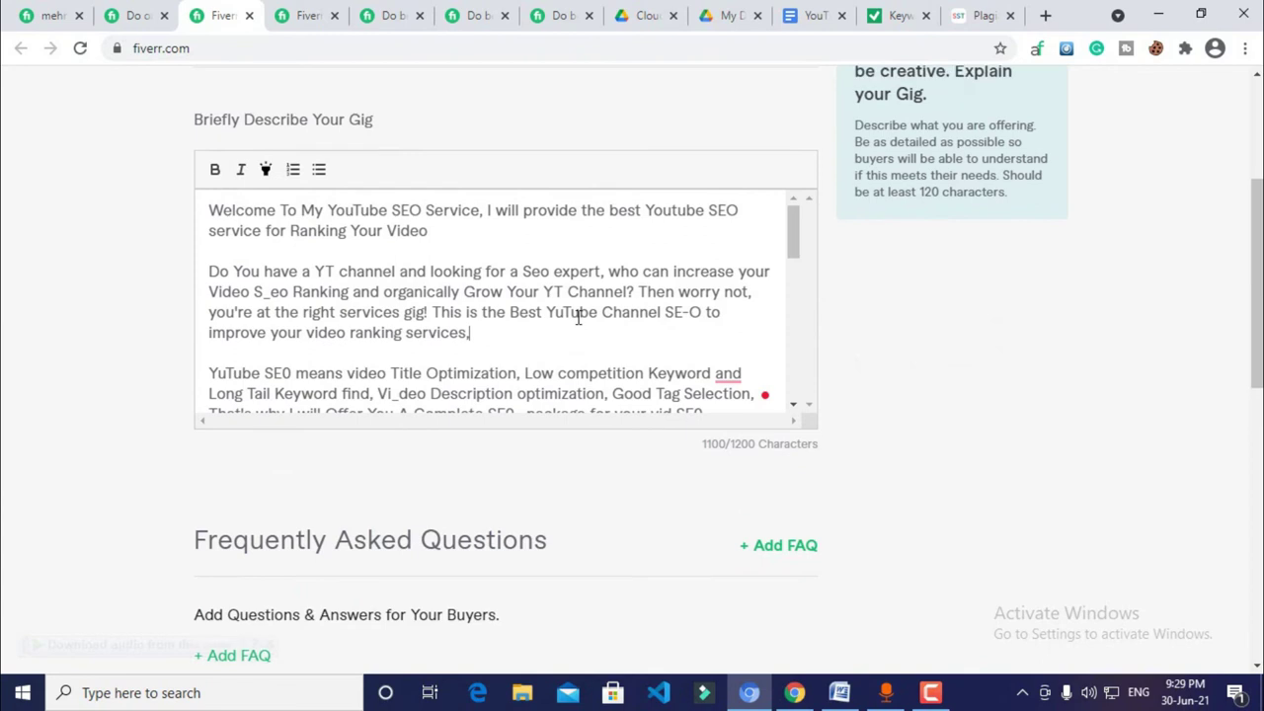
scroll(579, 317, up, 2)
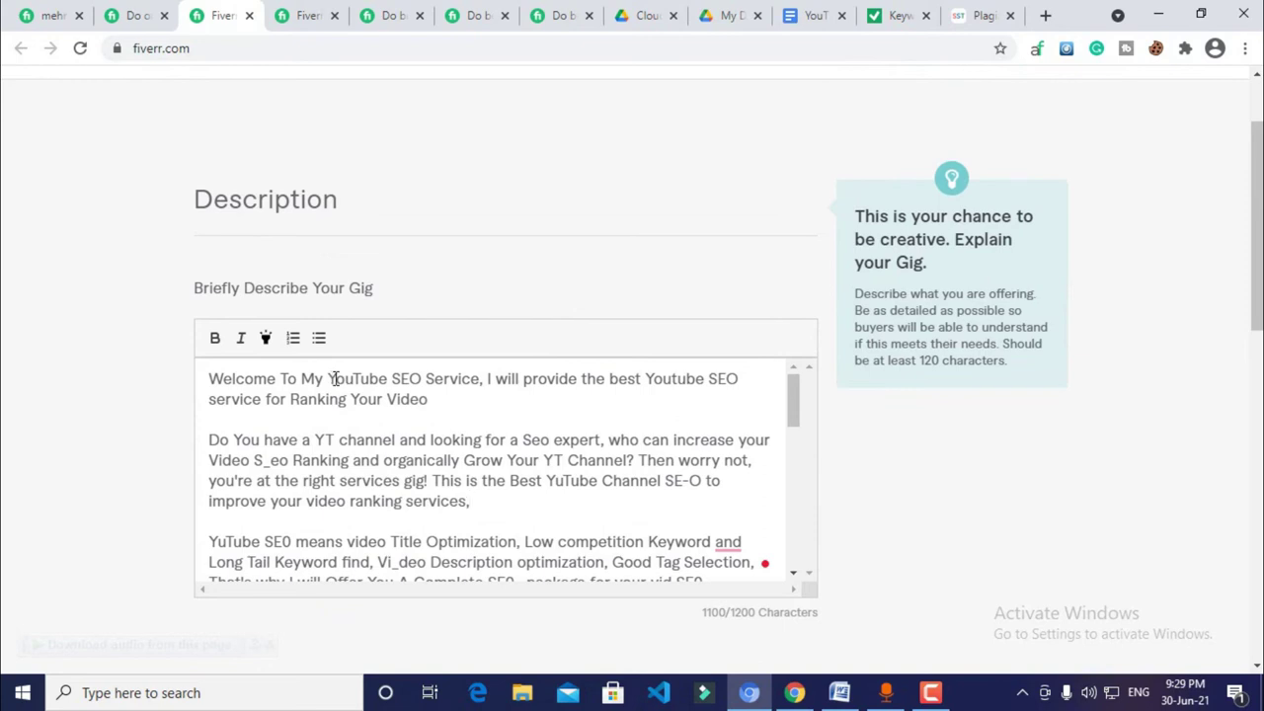
Bold and highlight "YouTube SEO", "best Youtube SEO service for Ranking Your Video" and "Seo expert," in the gig description
drag(327, 378, 426, 381)
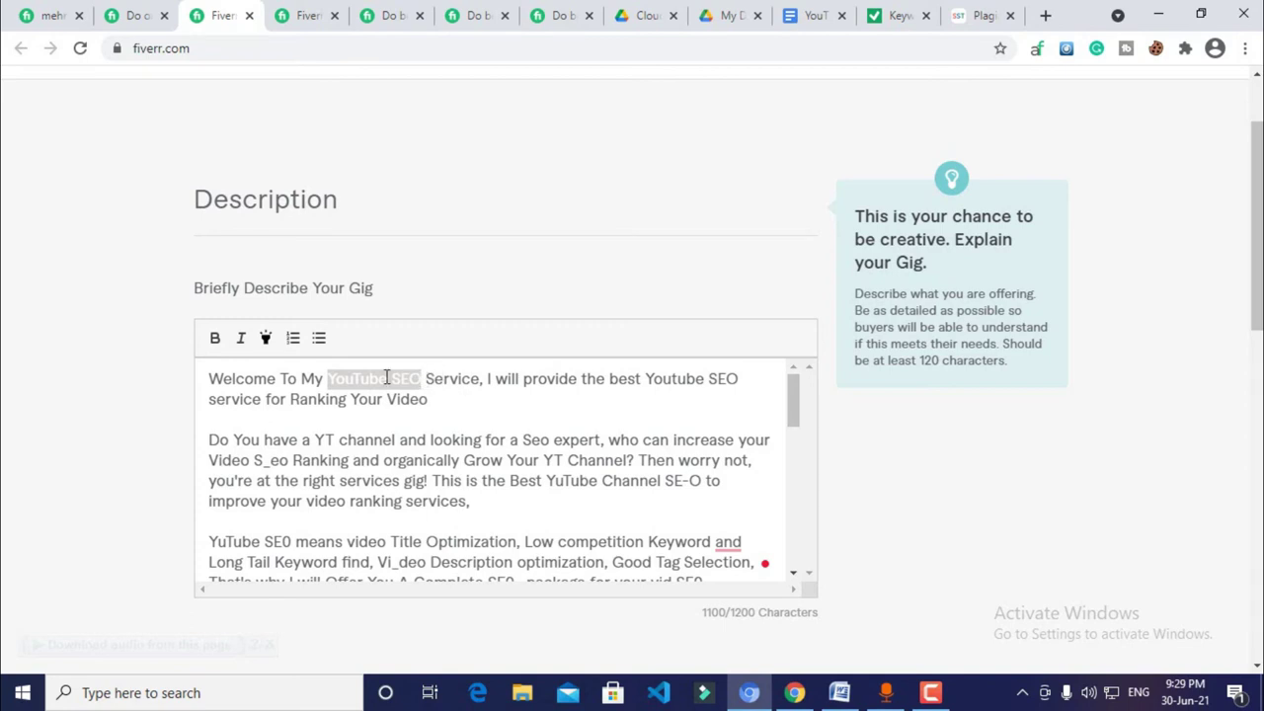
click(215, 342)
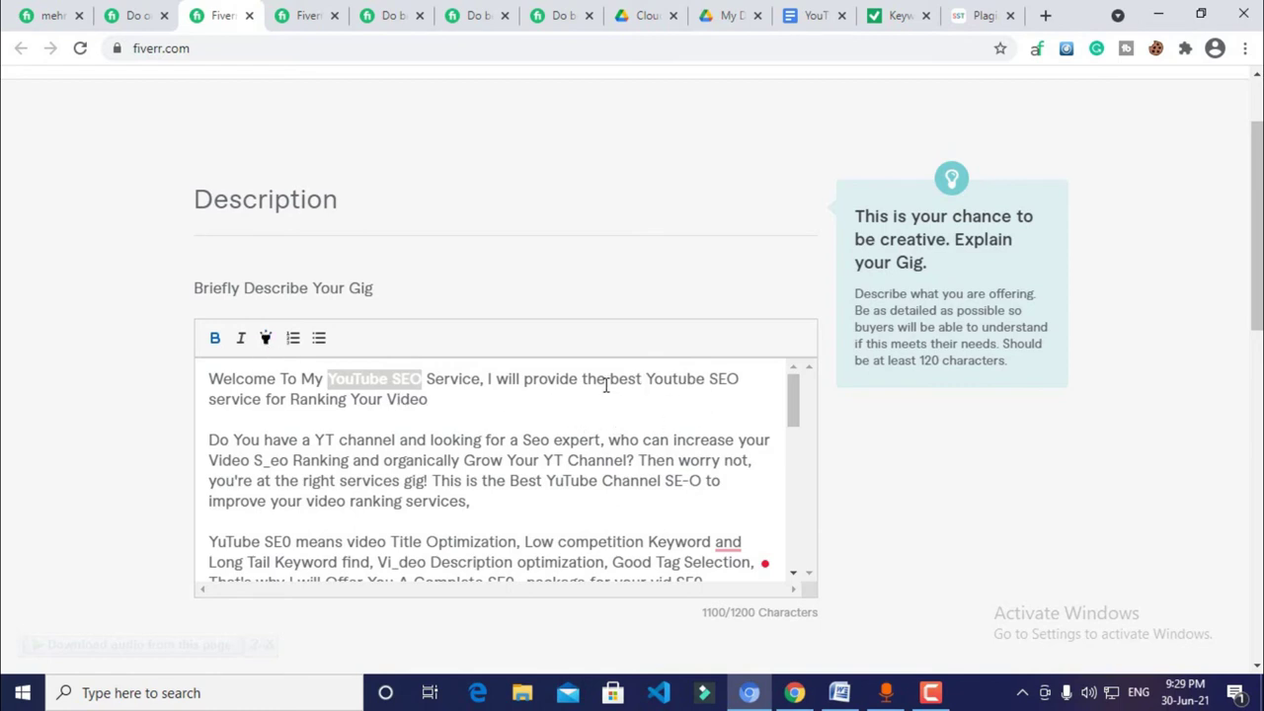
drag(607, 378, 683, 411)
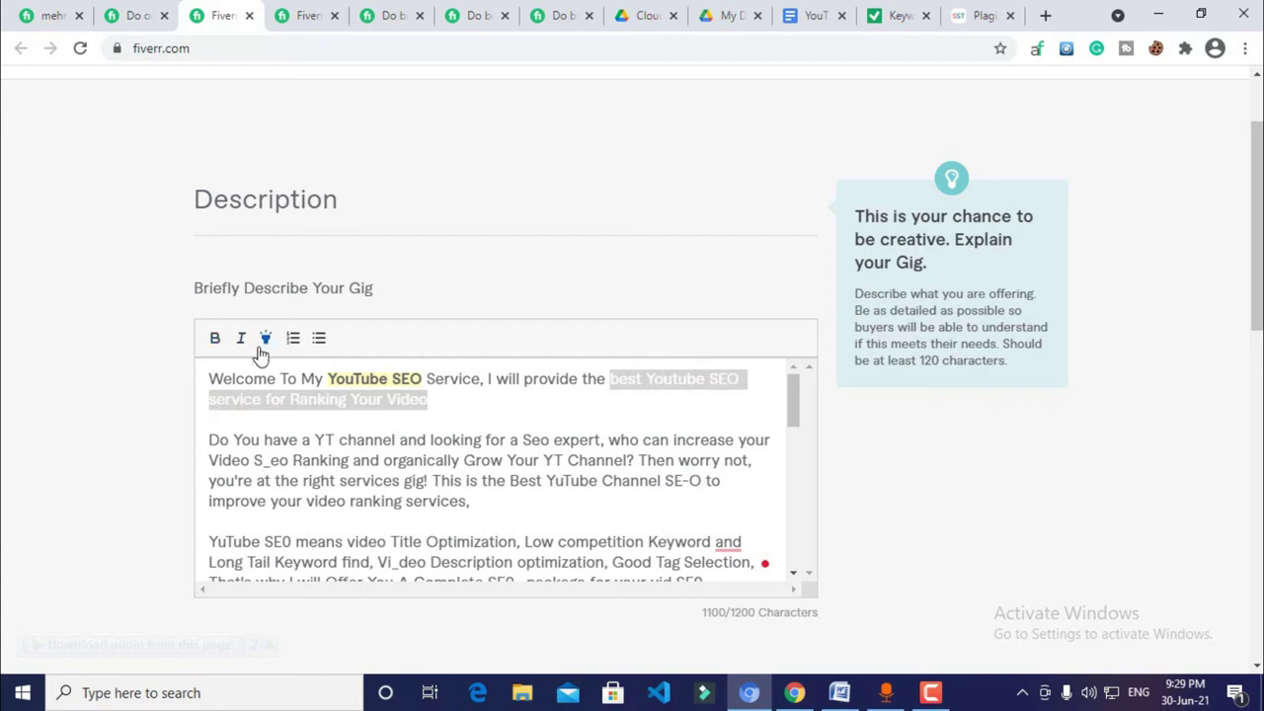
click(525, 419)
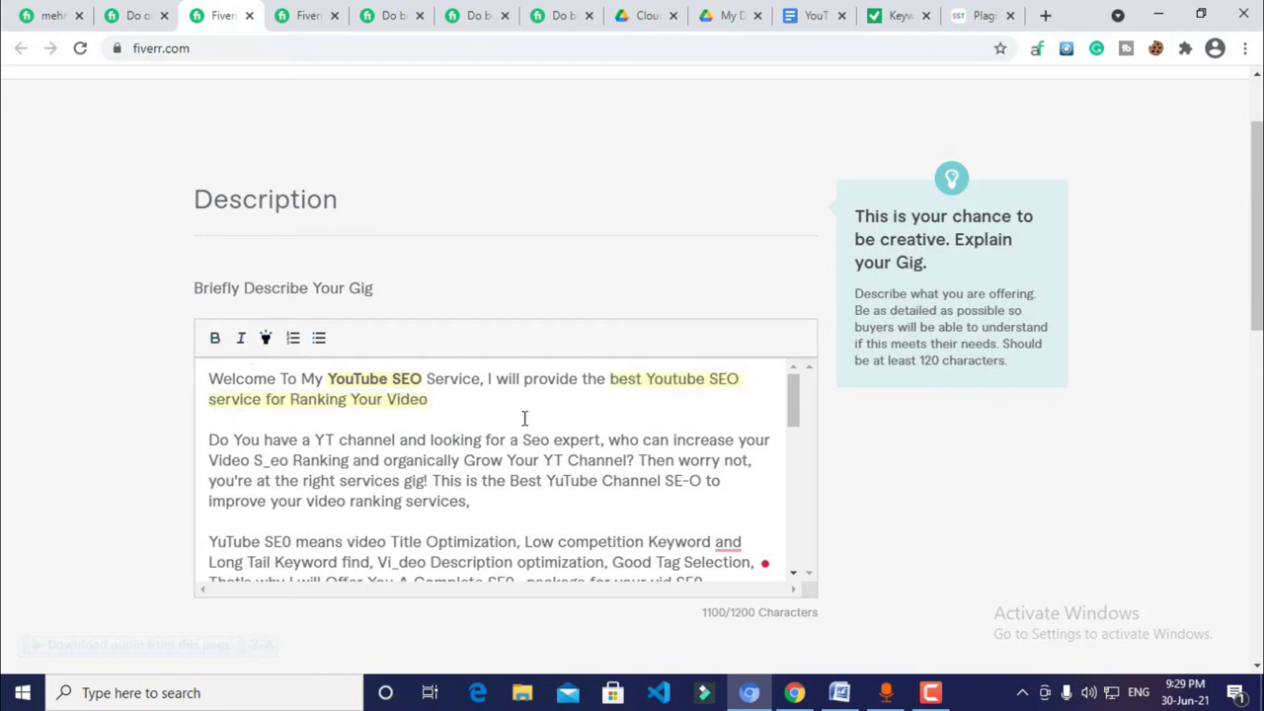
scroll(599, 412, down, 1)
scroll(600, 412, up, 1)
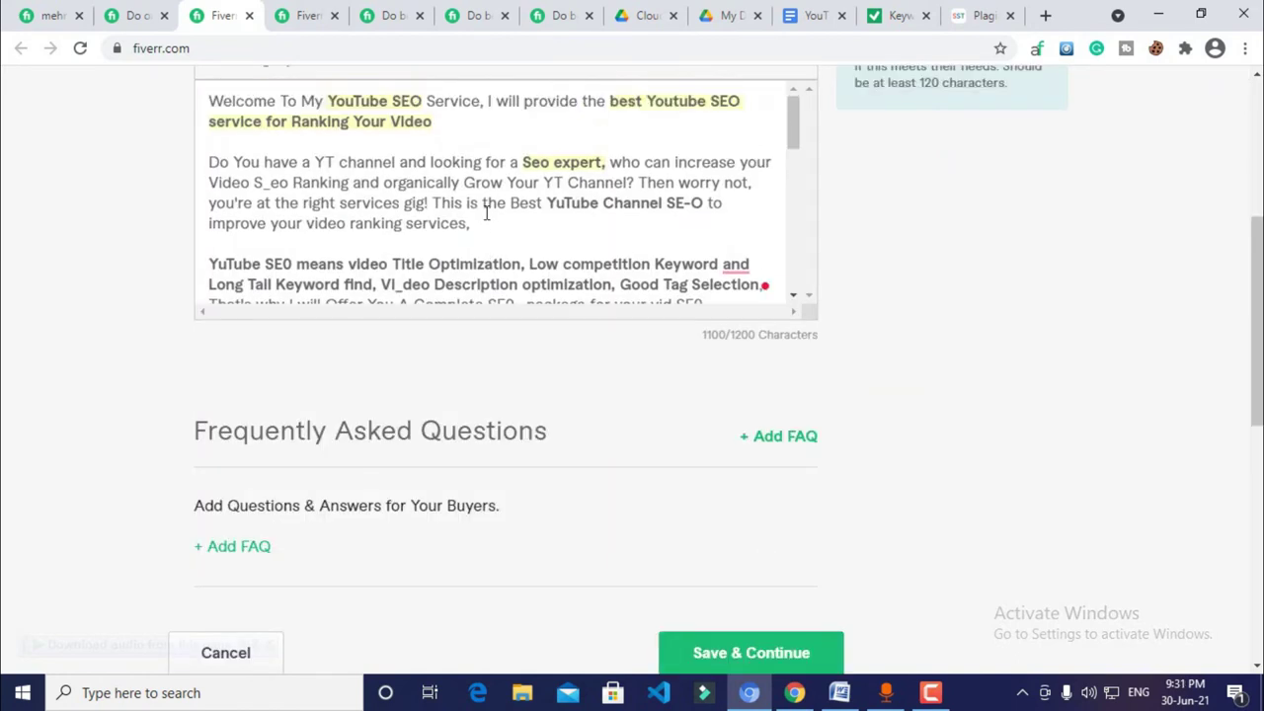
Review the formatted description, save it to continue to the requirements, and open a form for a new buyer question
scroll(403, 293, up, 2)
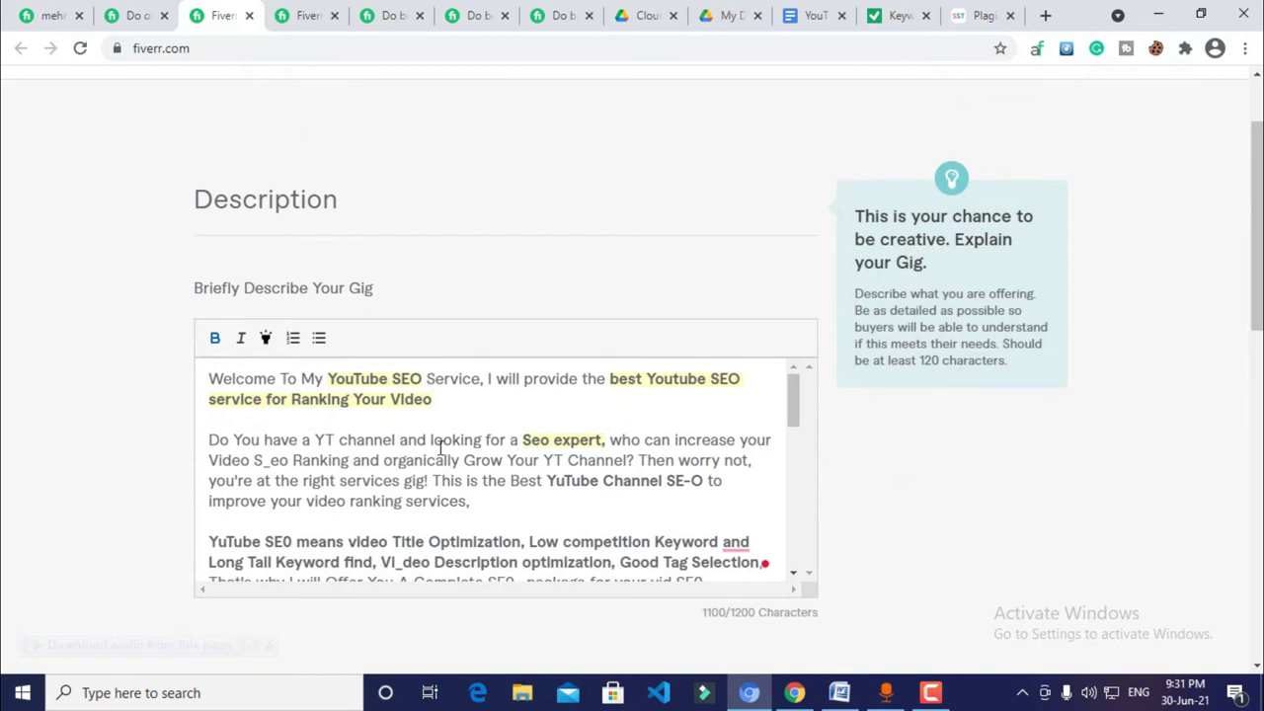
scroll(483, 444, down, 4)
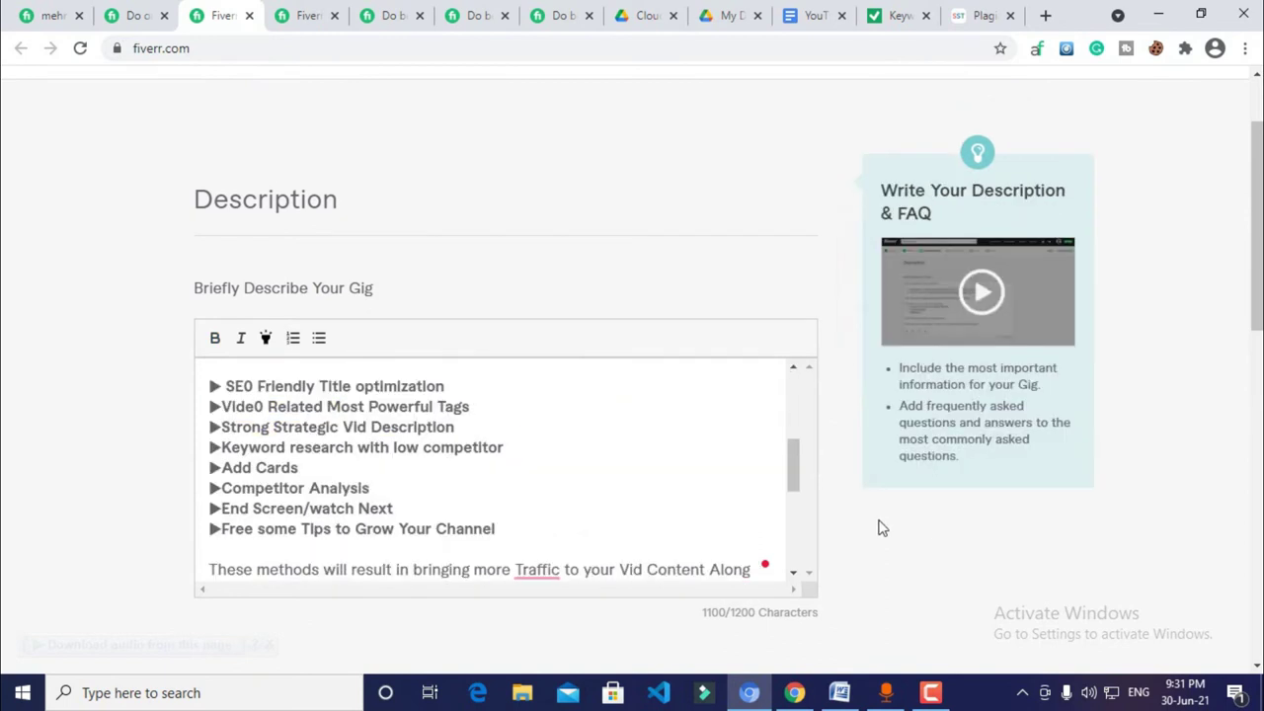
scroll(889, 531, down, 3)
scroll(107, 344, up, 4)
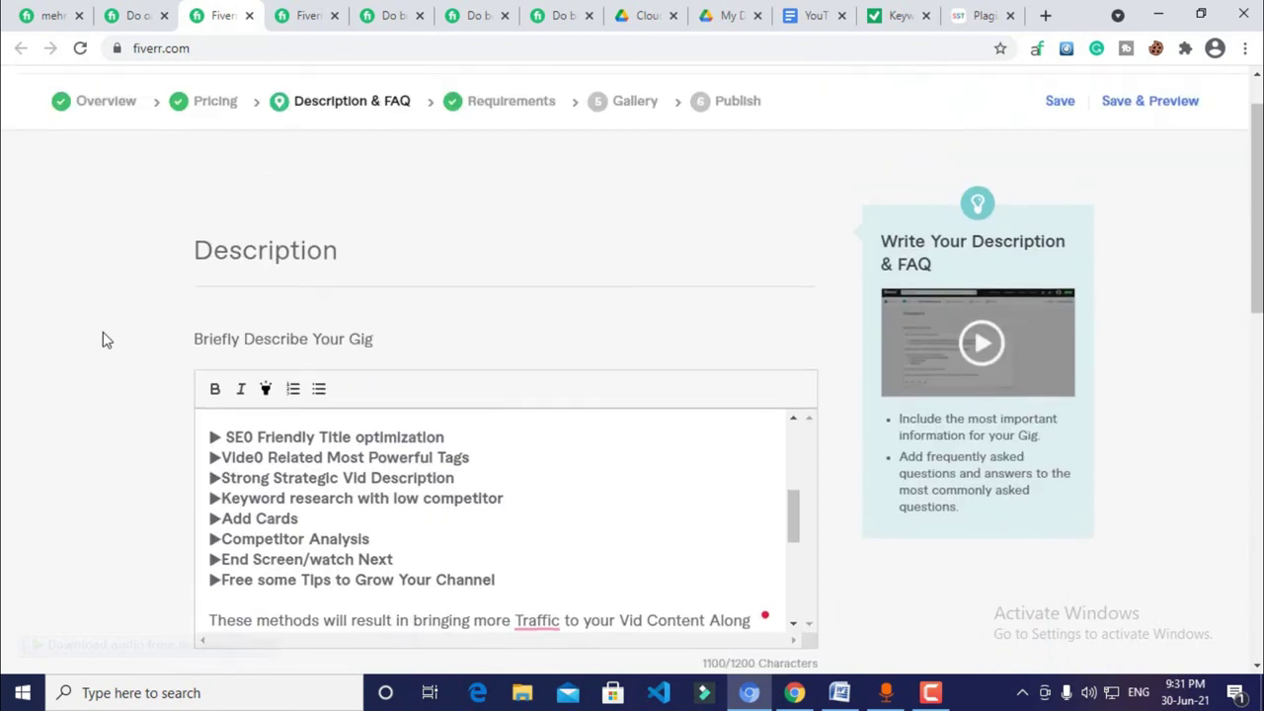
scroll(184, 395, down, 4)
scroll(761, 516, down, 2)
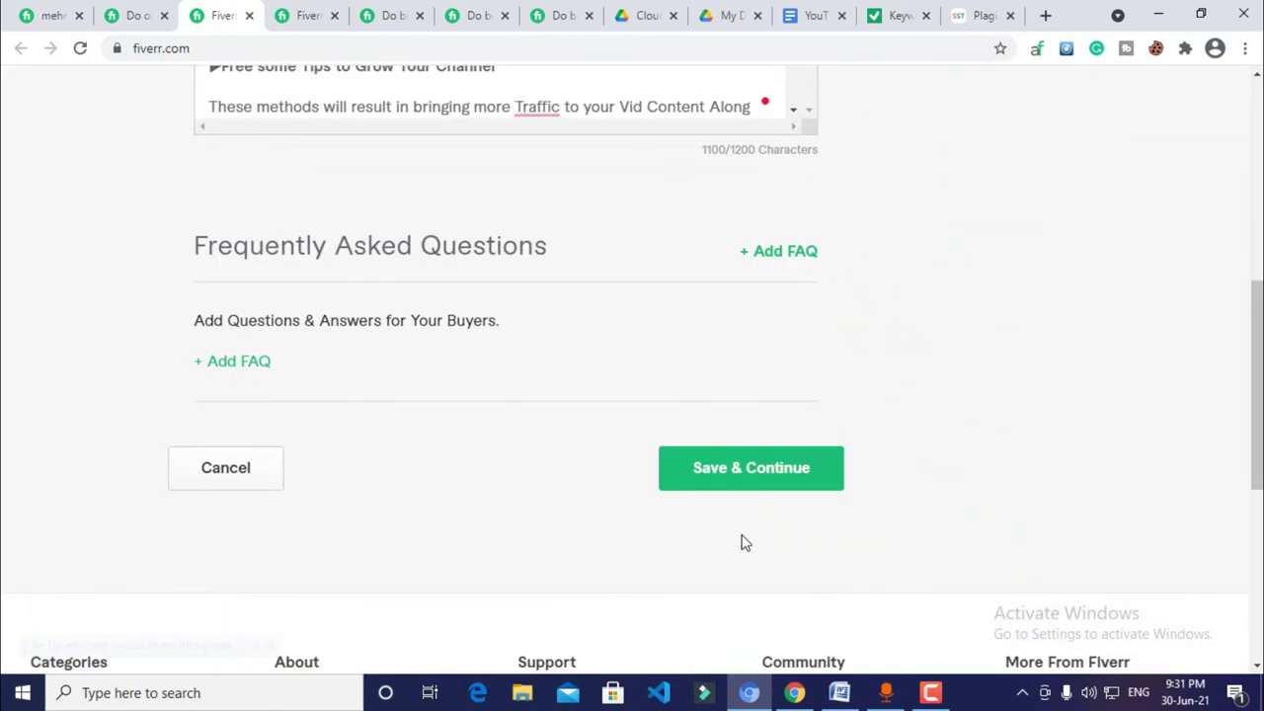
click(790, 482)
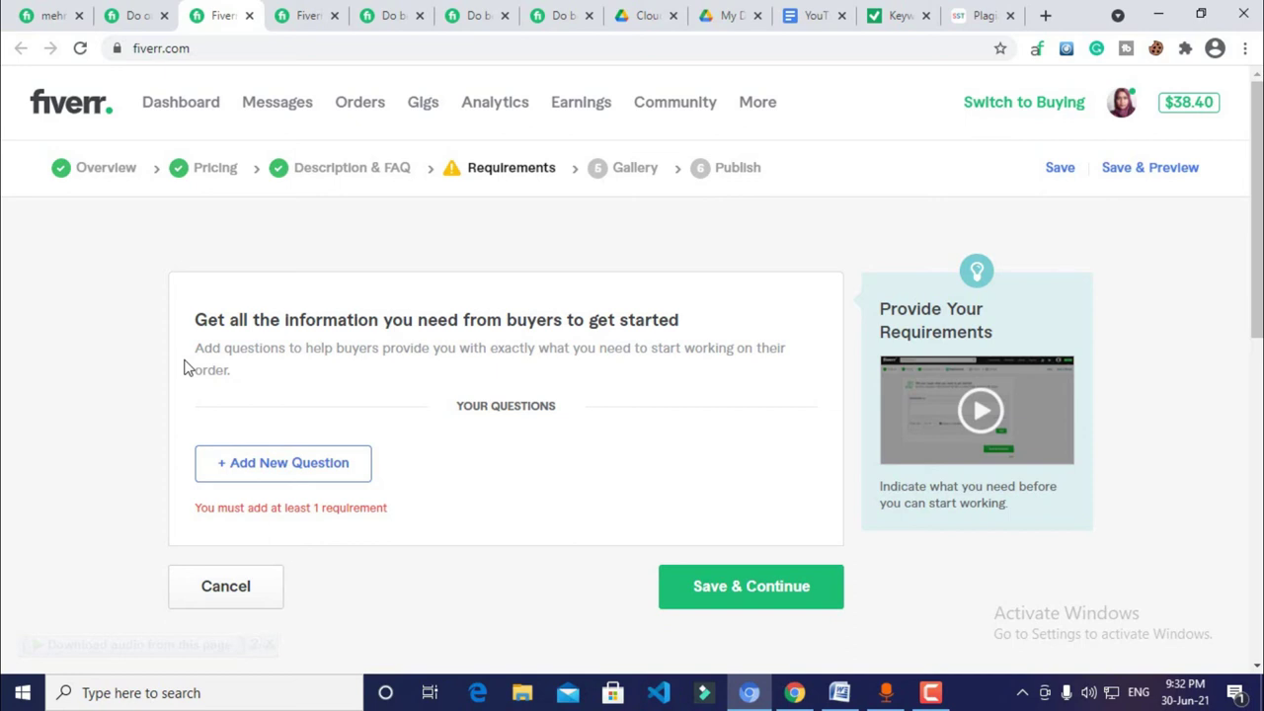
click(282, 462)
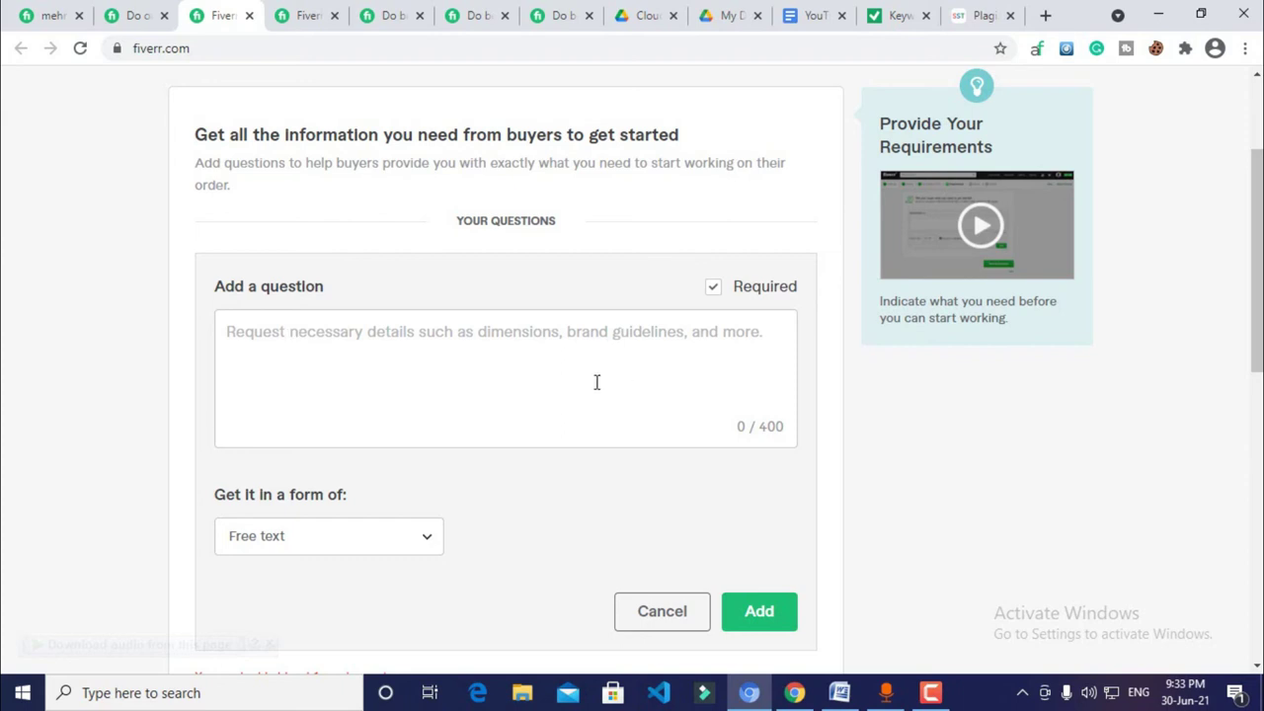
Add the required free-text question "▶ Gave me your channel Manager Access" to the buyer requirements and save to continue to the gallery
click(232, 341)
text(▶ Gave me your channel Manager Access)
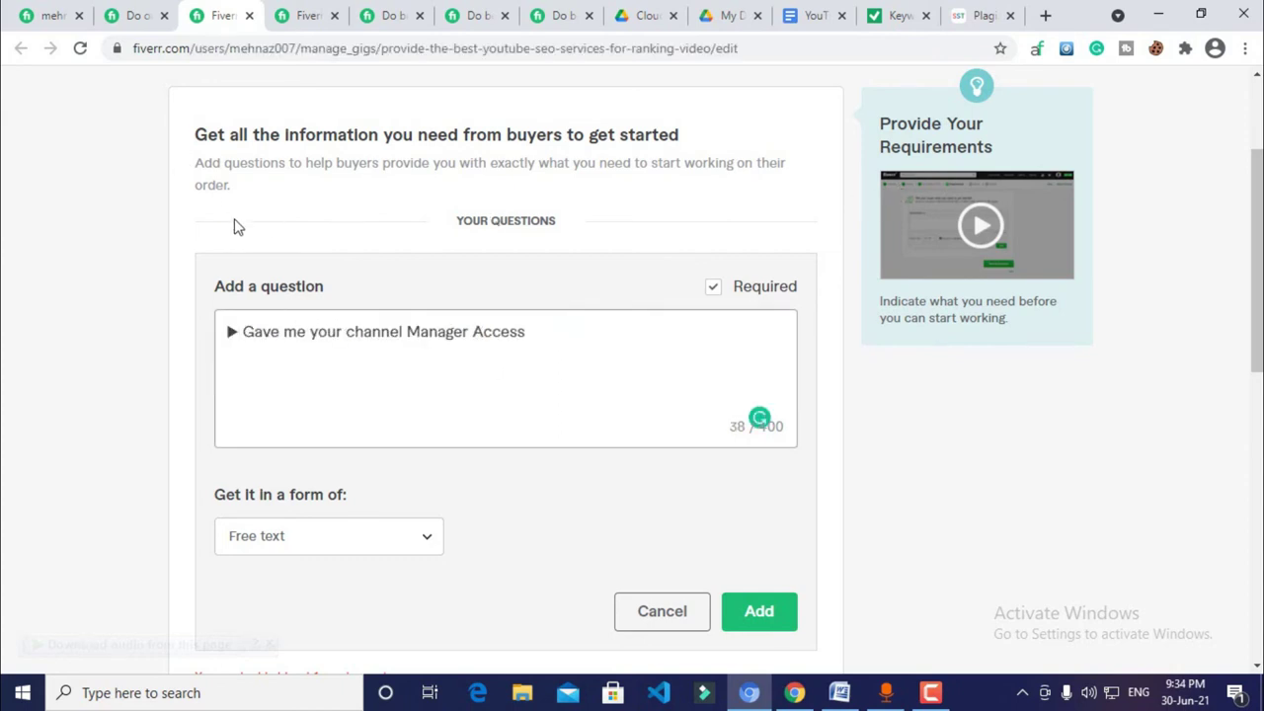
scroll(563, 371, down, 2)
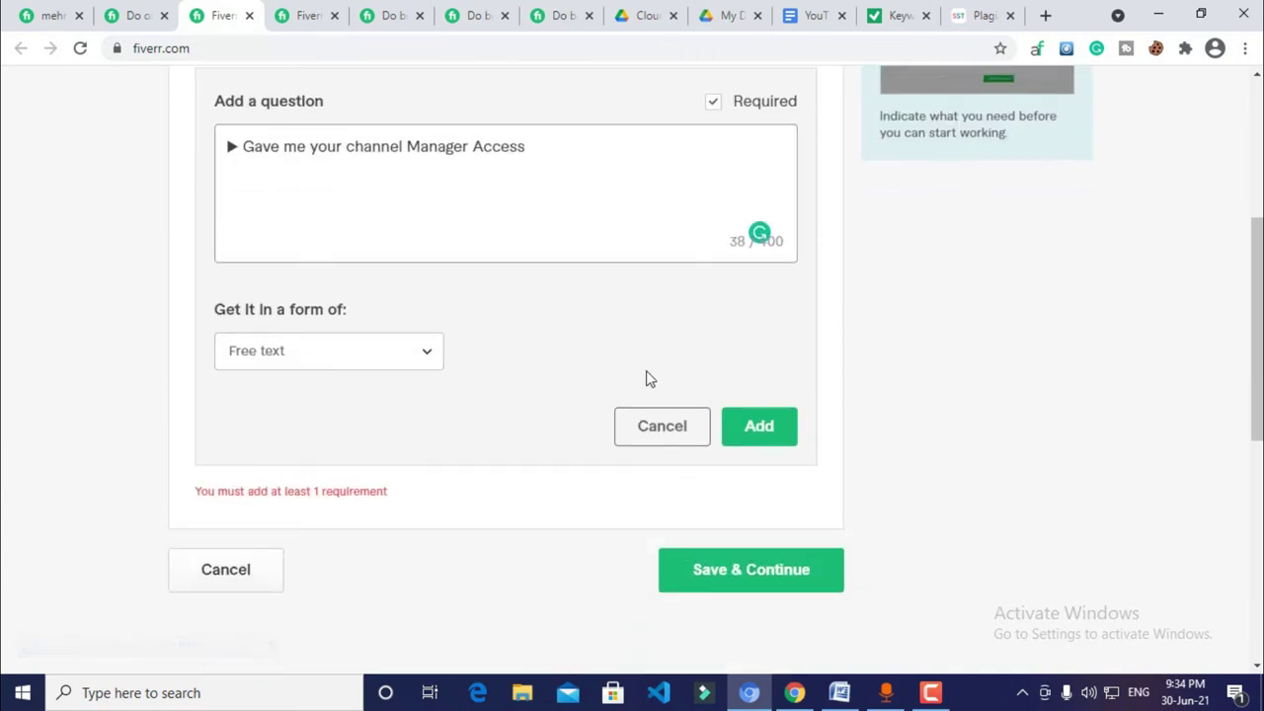
click(773, 431)
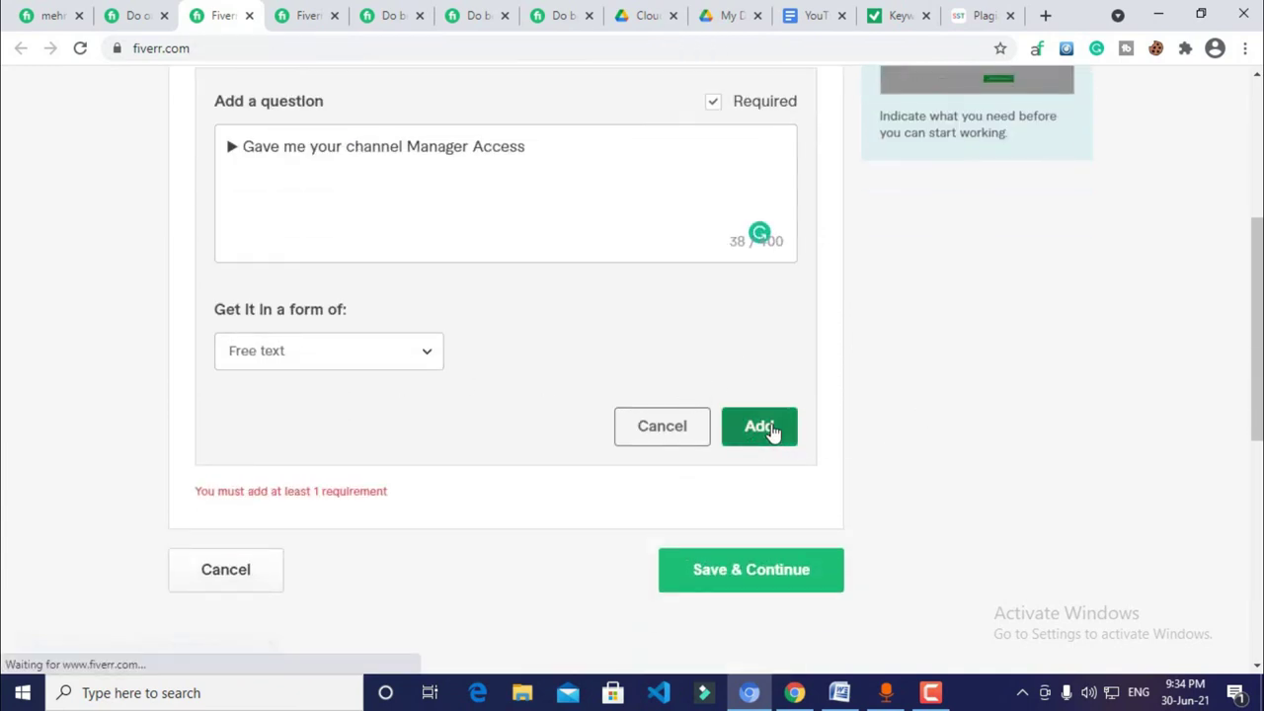
scroll(477, 306, up, 2)
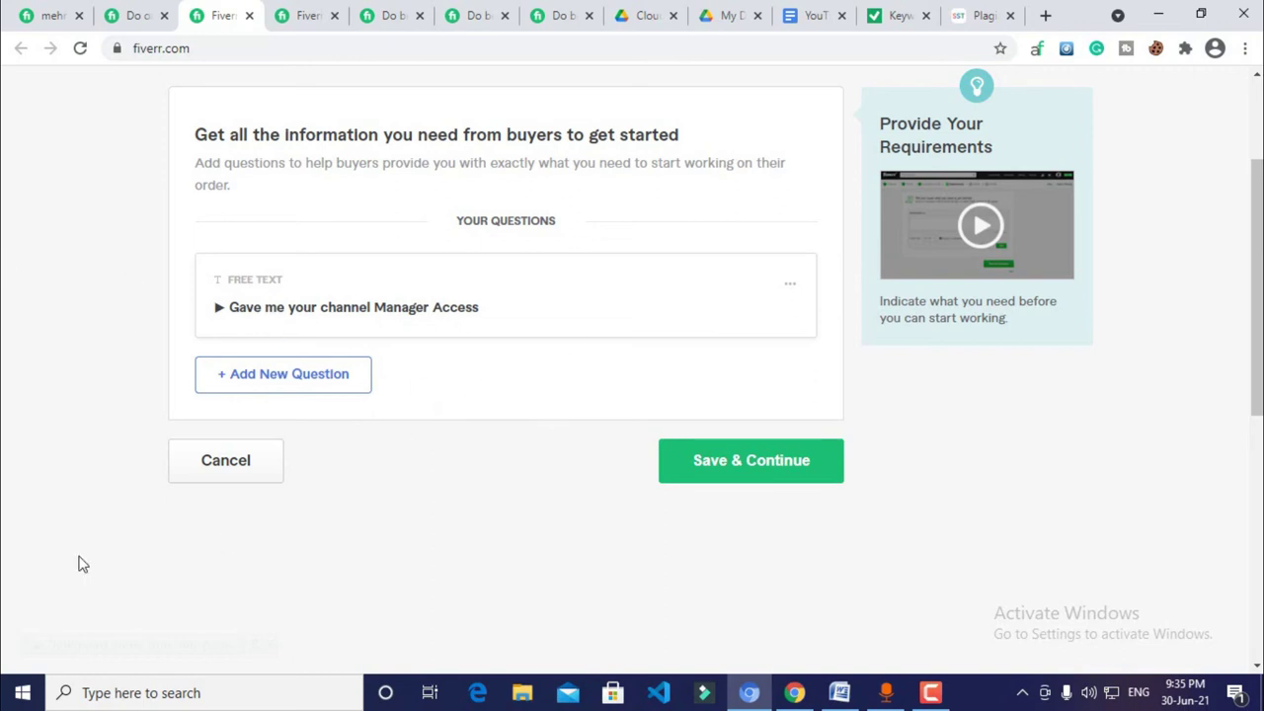
click(750, 471)
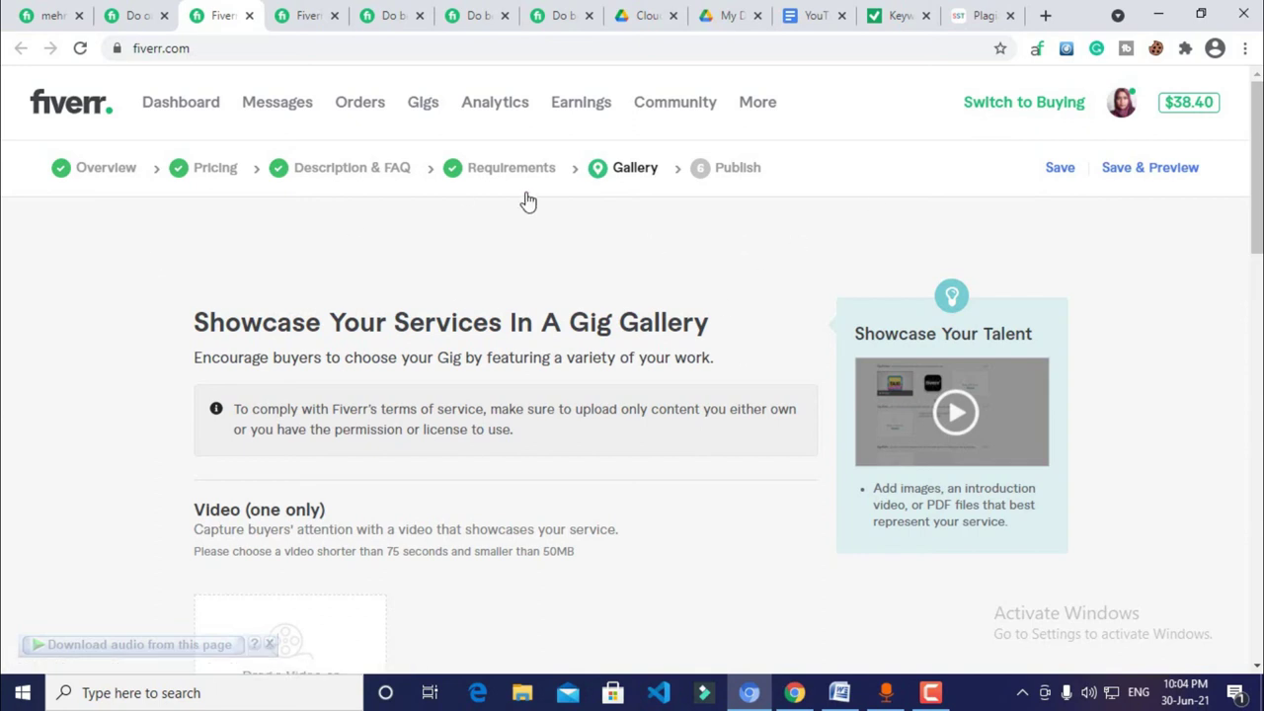
Look over the gig gallery's upload sections for video, images and documents
scroll(243, 260, down, 2)
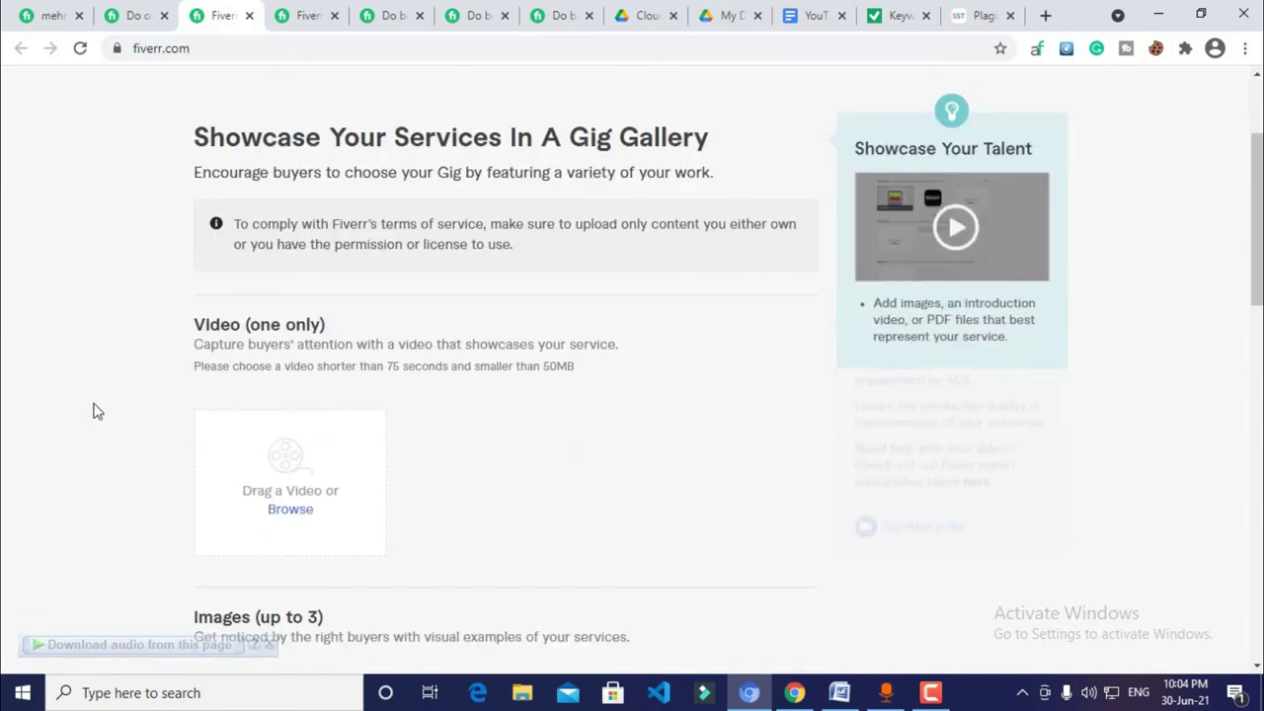
scroll(241, 270, down, 3)
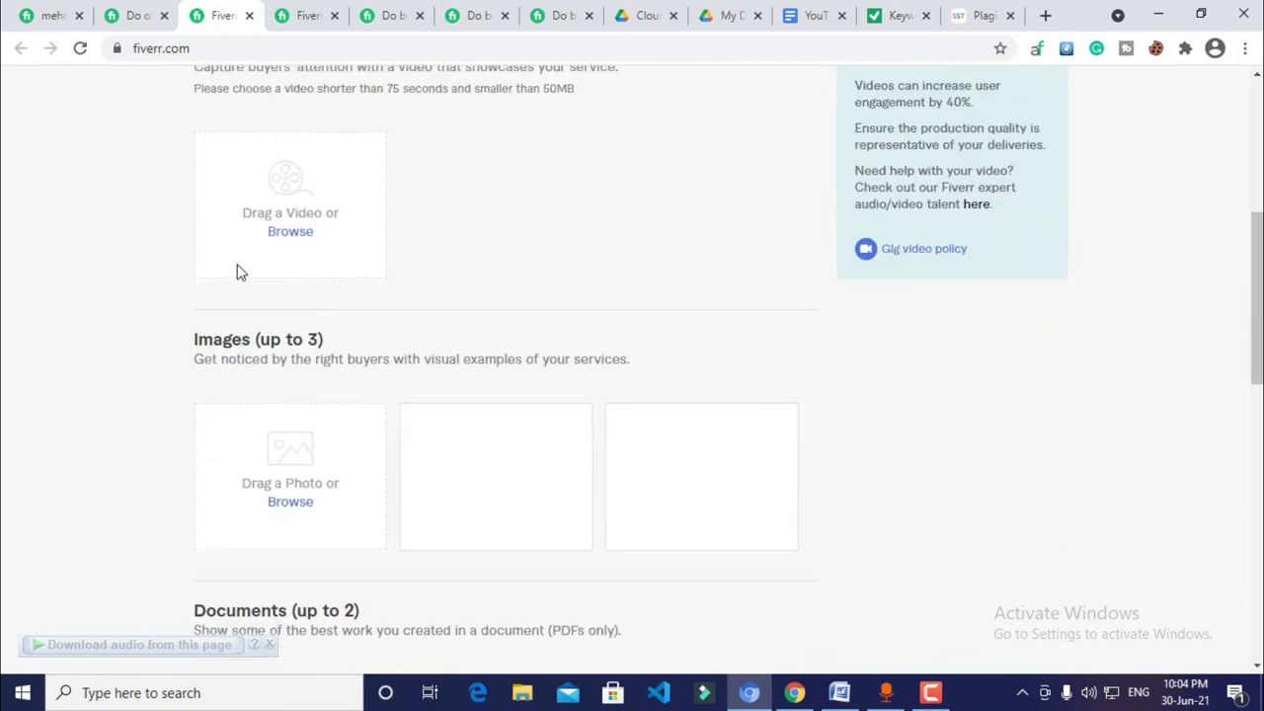
scroll(239, 274, down, 2)
mouse_move(192, 248)
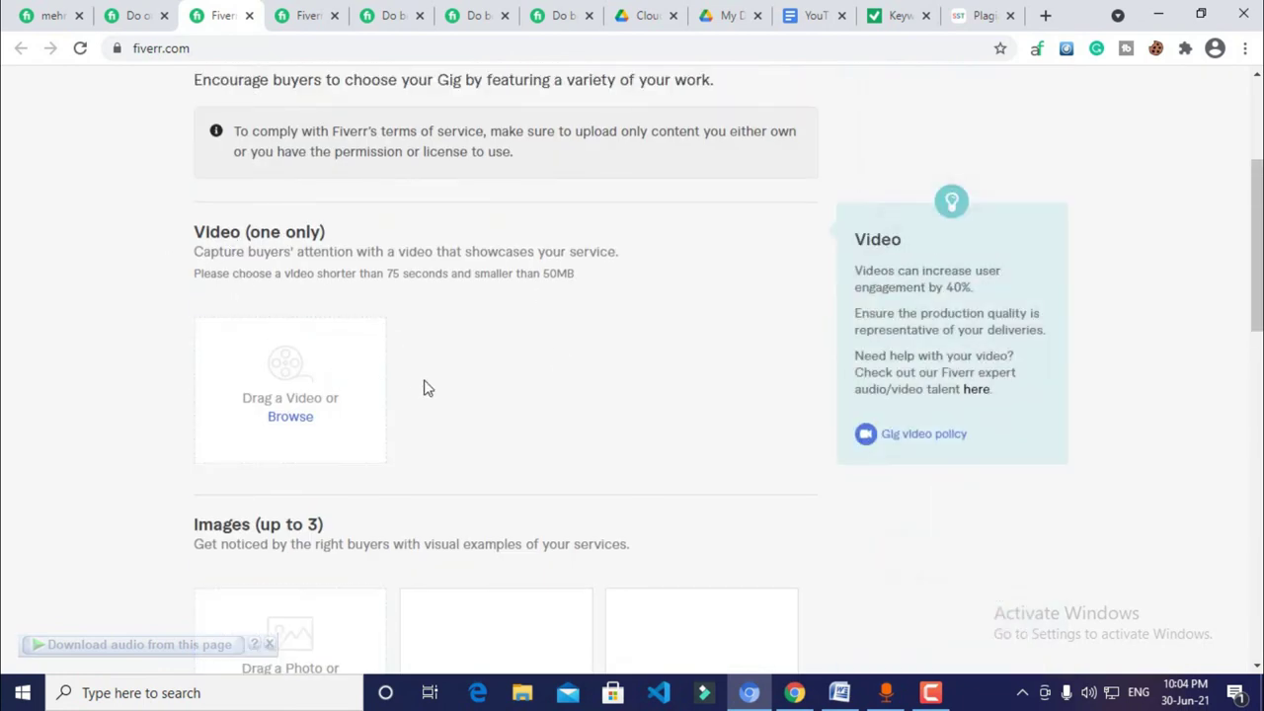
Check which competing YouTube SEO gigs use a video, and return to the gallery's image and document sections
click(301, 12)
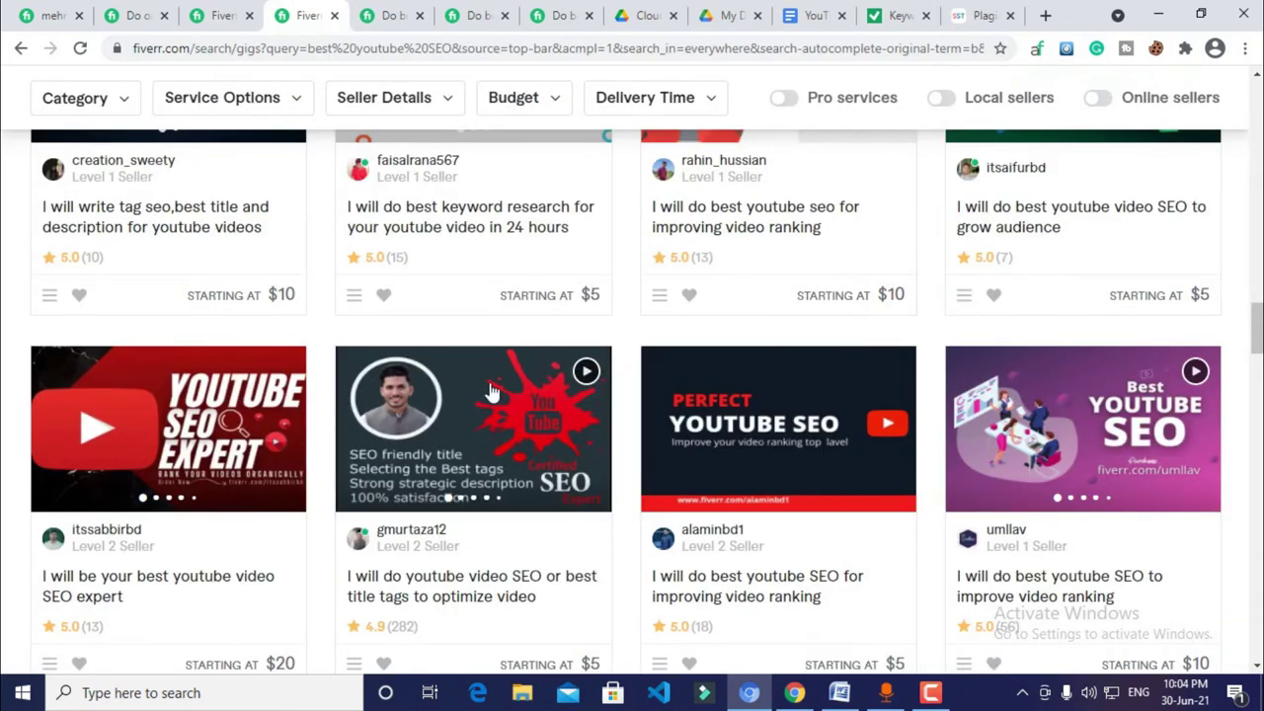
scroll(707, 369, down, 2)
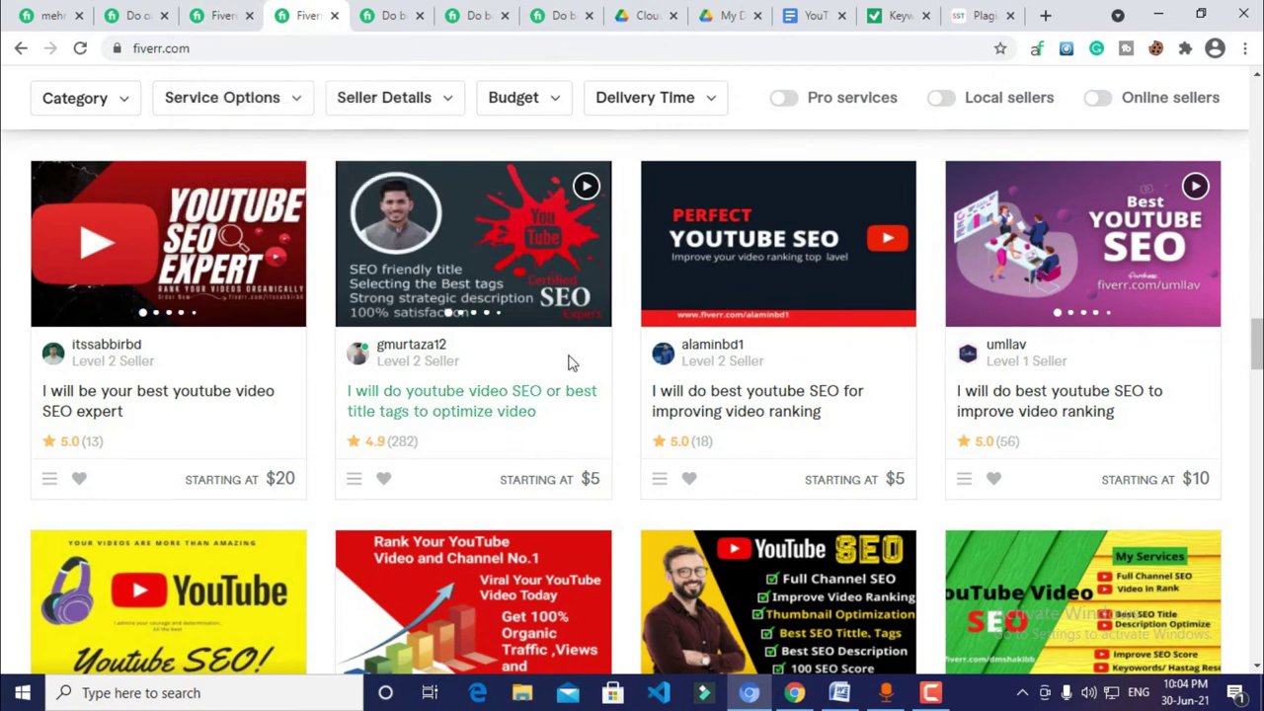
click(225, 16)
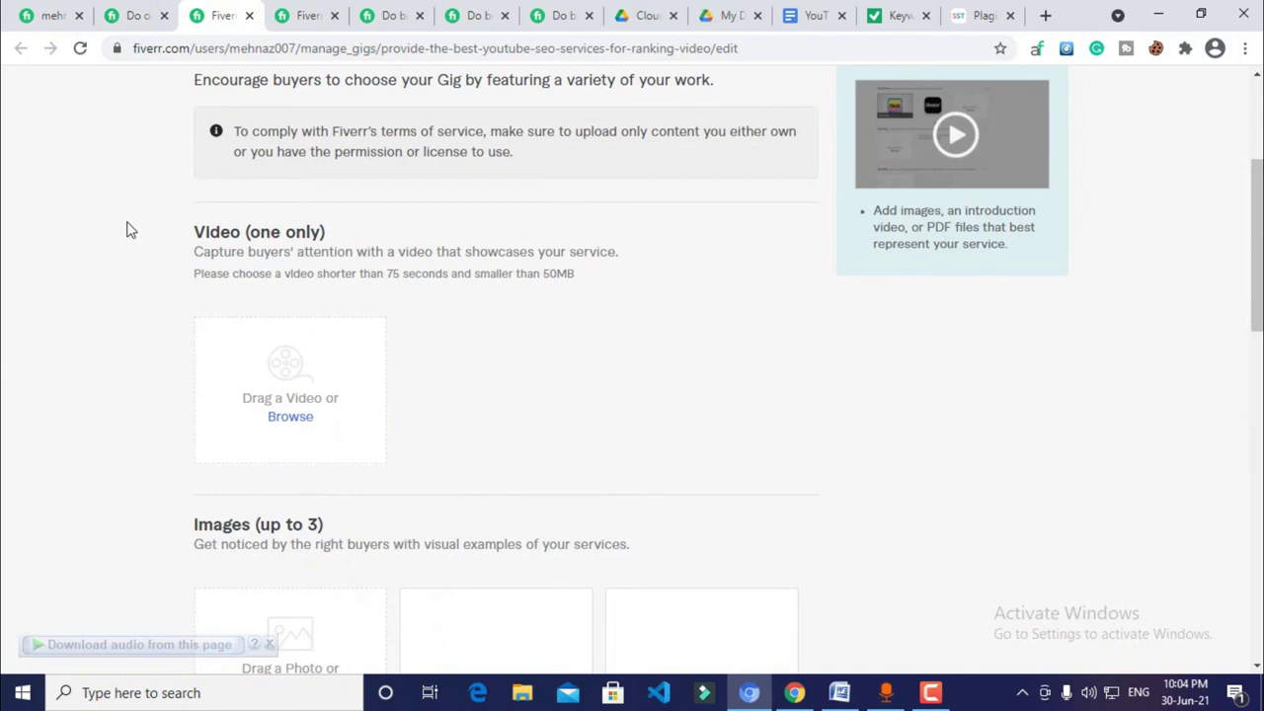
scroll(126, 230, down, 4)
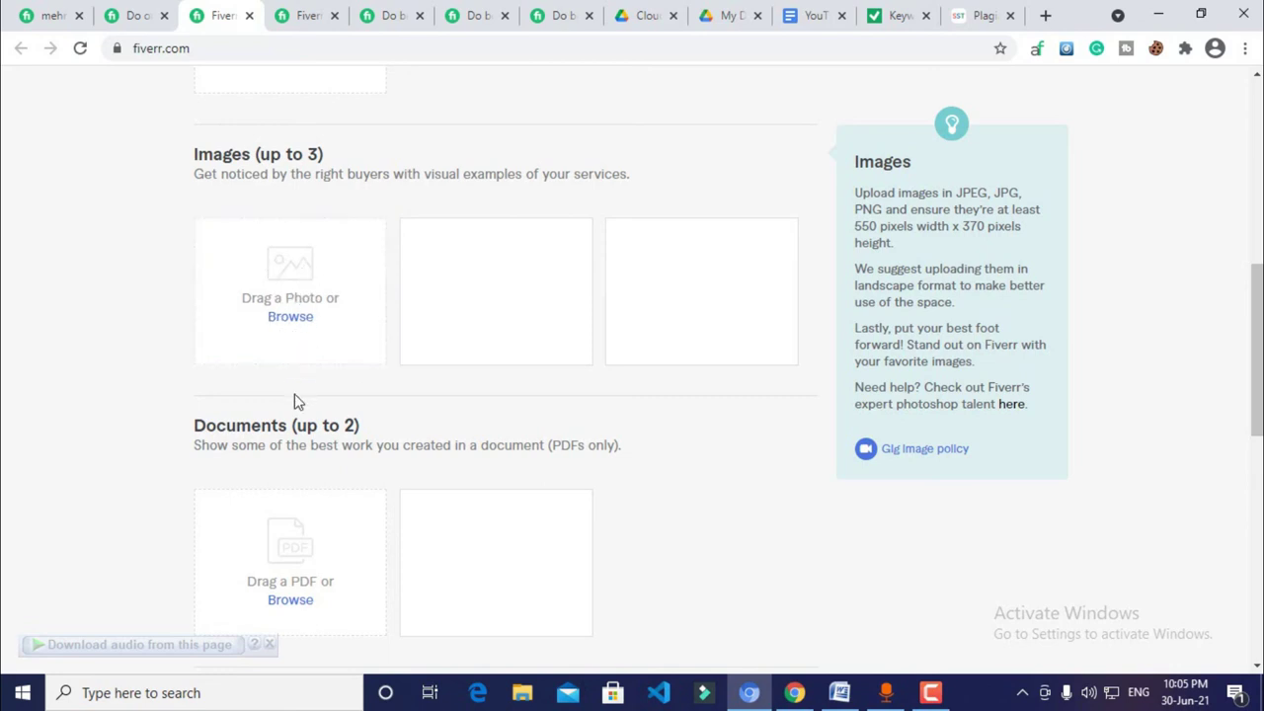
Compare the thumbnail designs of competing YouTube SEO gigs in the search results, and open a new tab in the other browser
click(301, 14)
scroll(770, 435, down, 5)
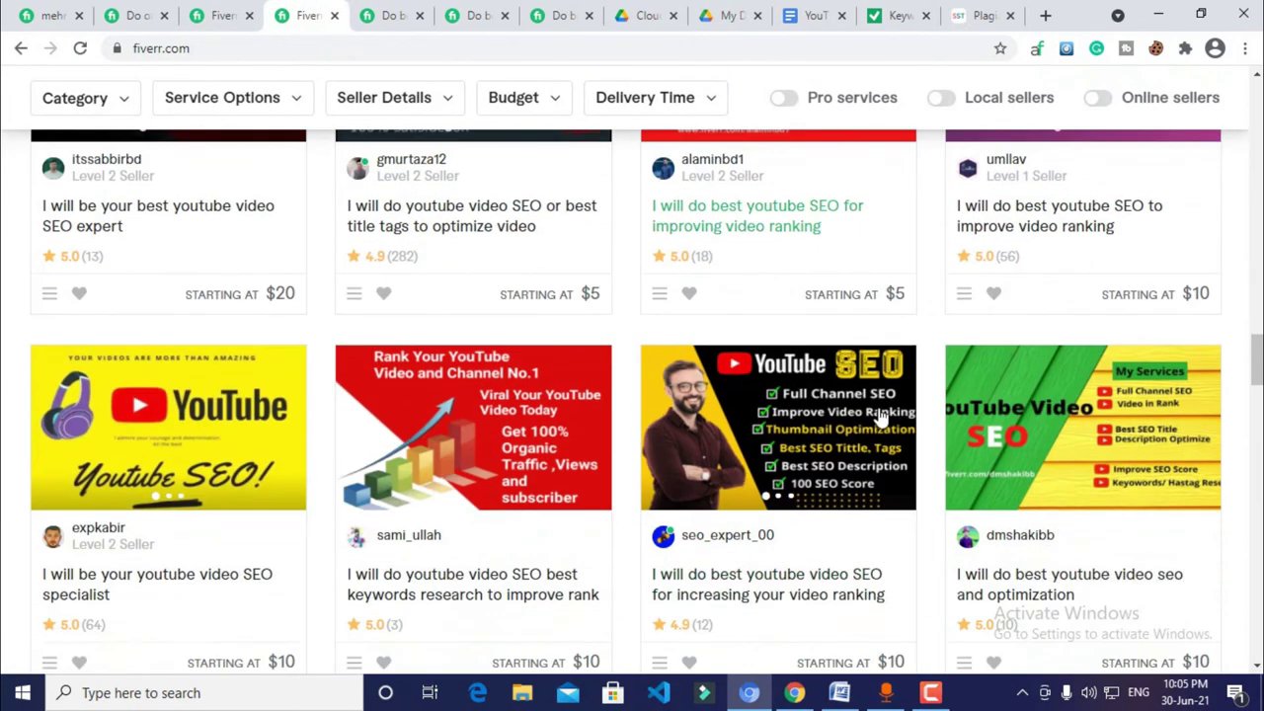
scroll(201, 318, up, 4)
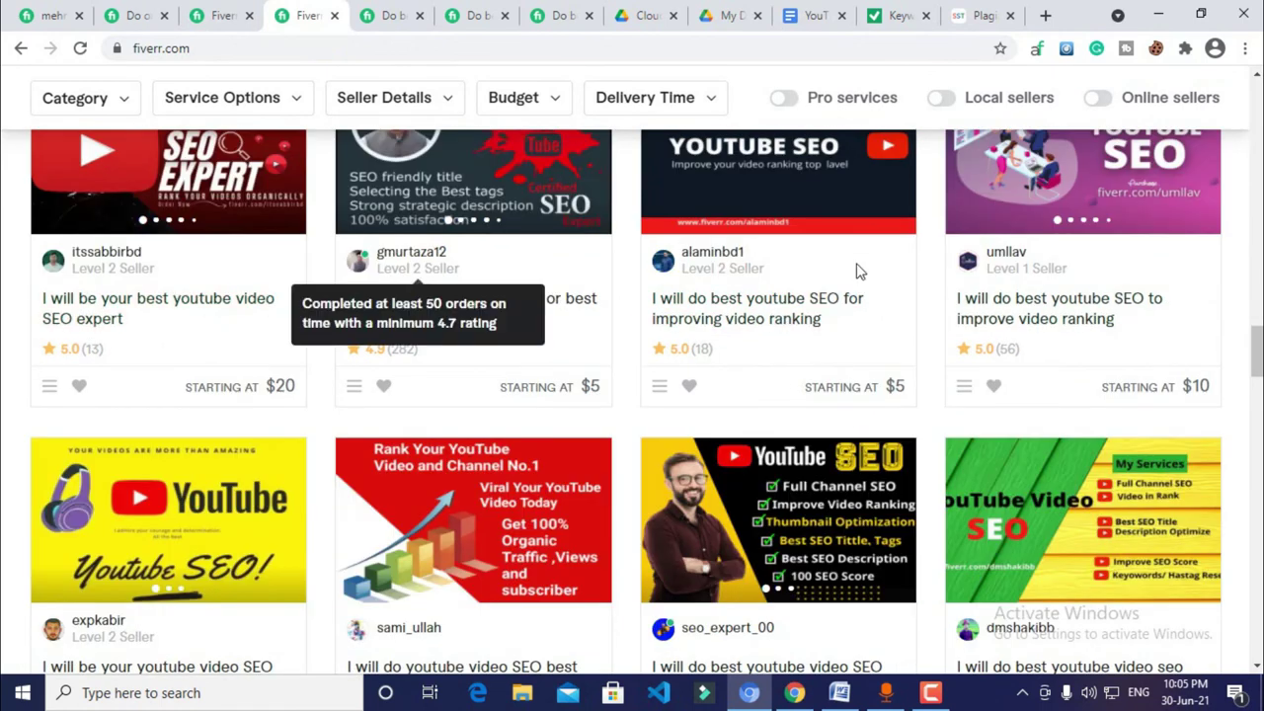
scroll(875, 273, up, 1)
scroll(810, 392, down, 3)
scroll(773, 368, down, 1)
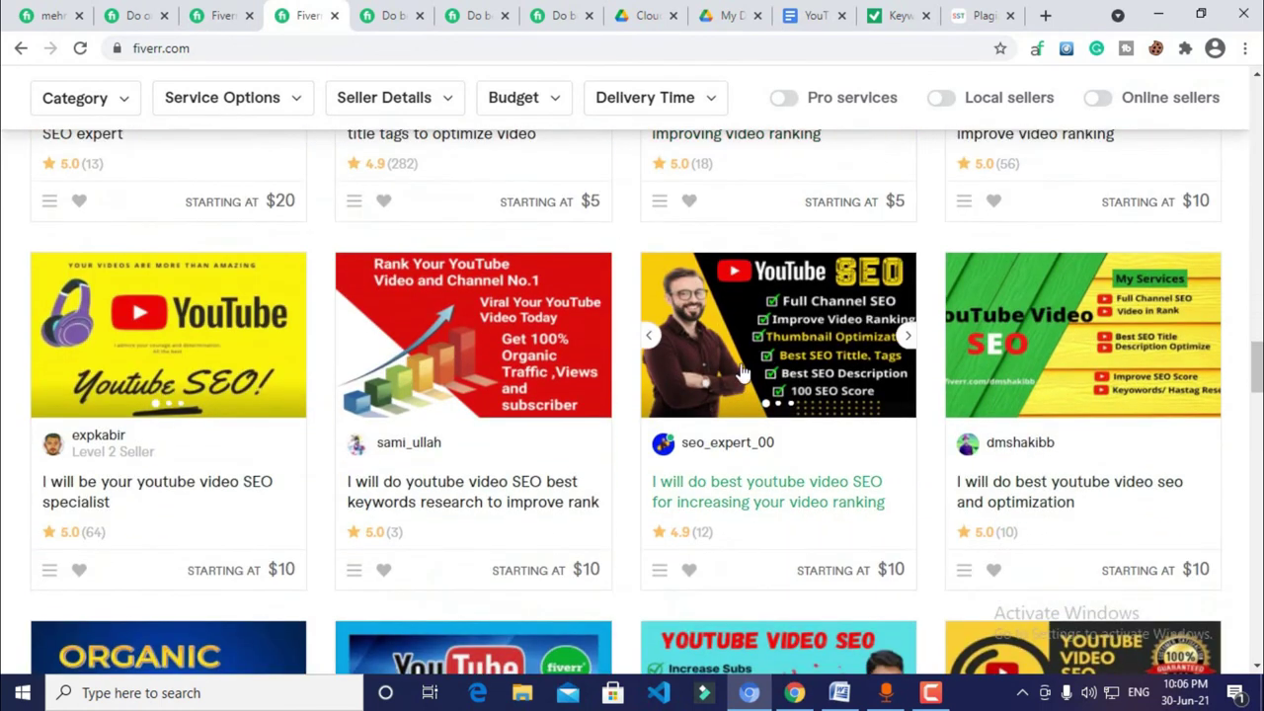
scroll(857, 395, down, 4)
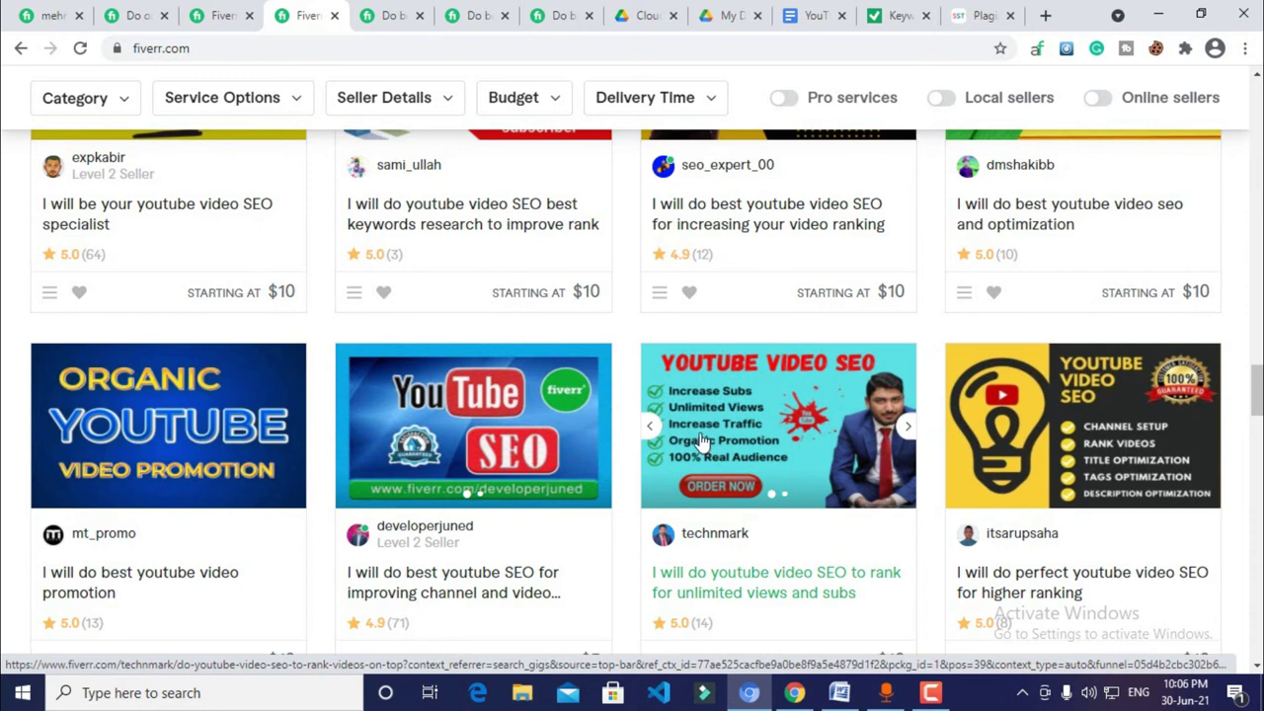
click(793, 694)
click(1046, 16)
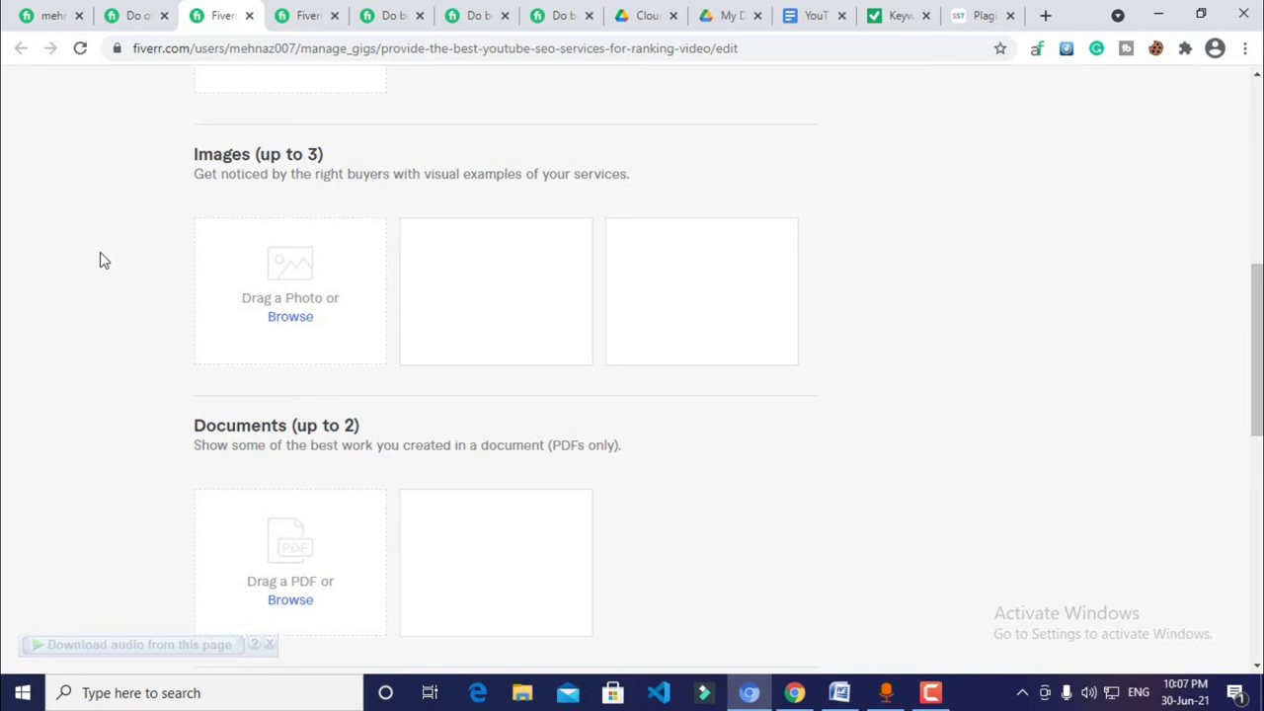
Open the properties of the JPG gig image in the Fiverr GiG Design folder
mouse_move(274, 350)
click(1157, 14)
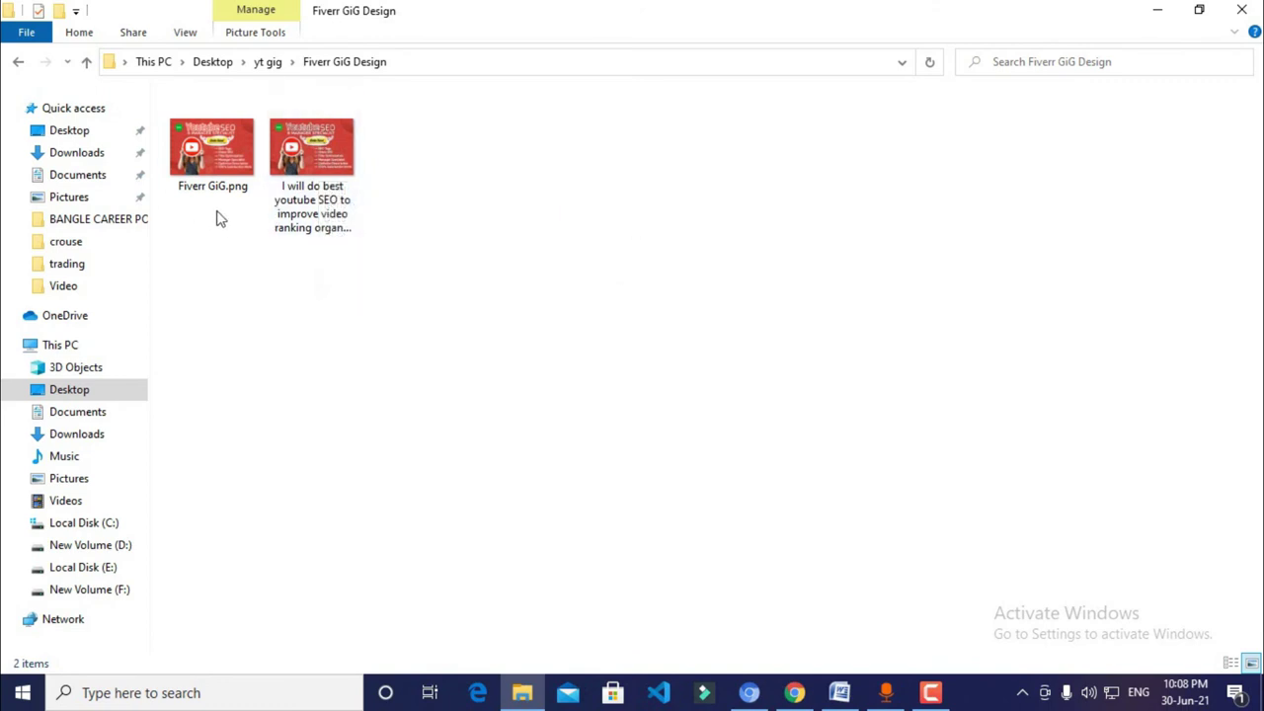
right_click(308, 168)
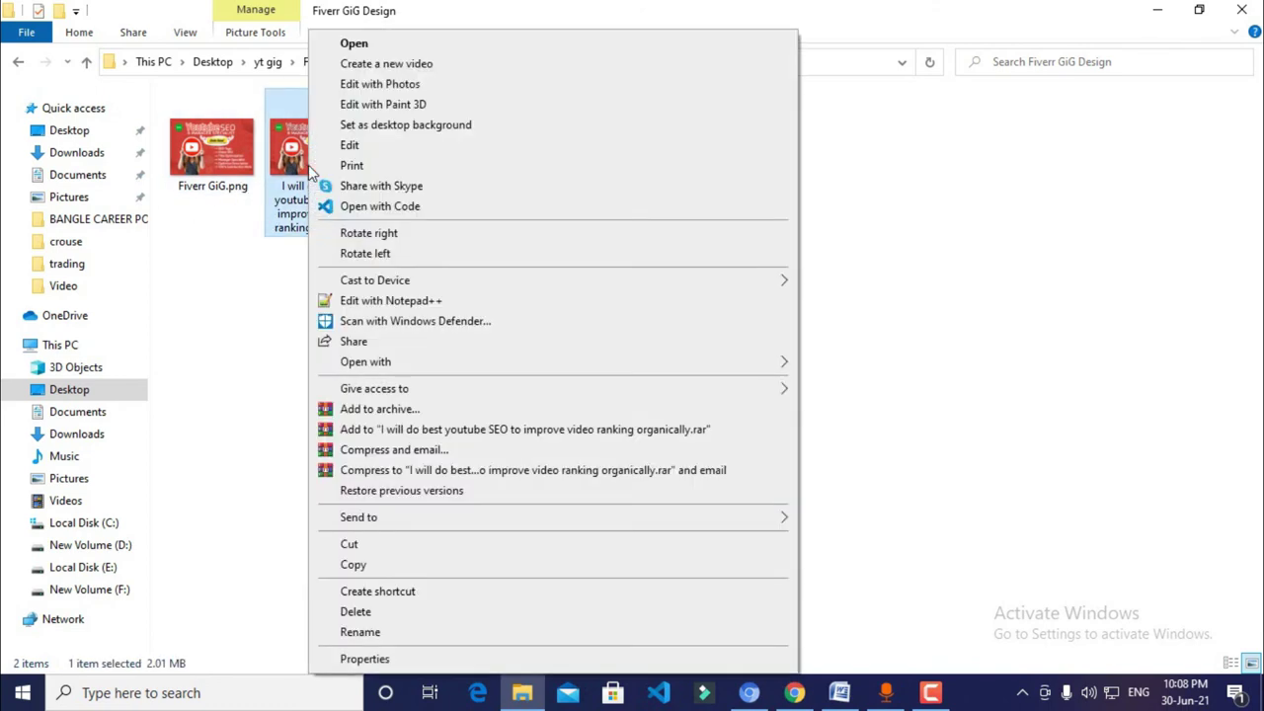
click(386, 664)
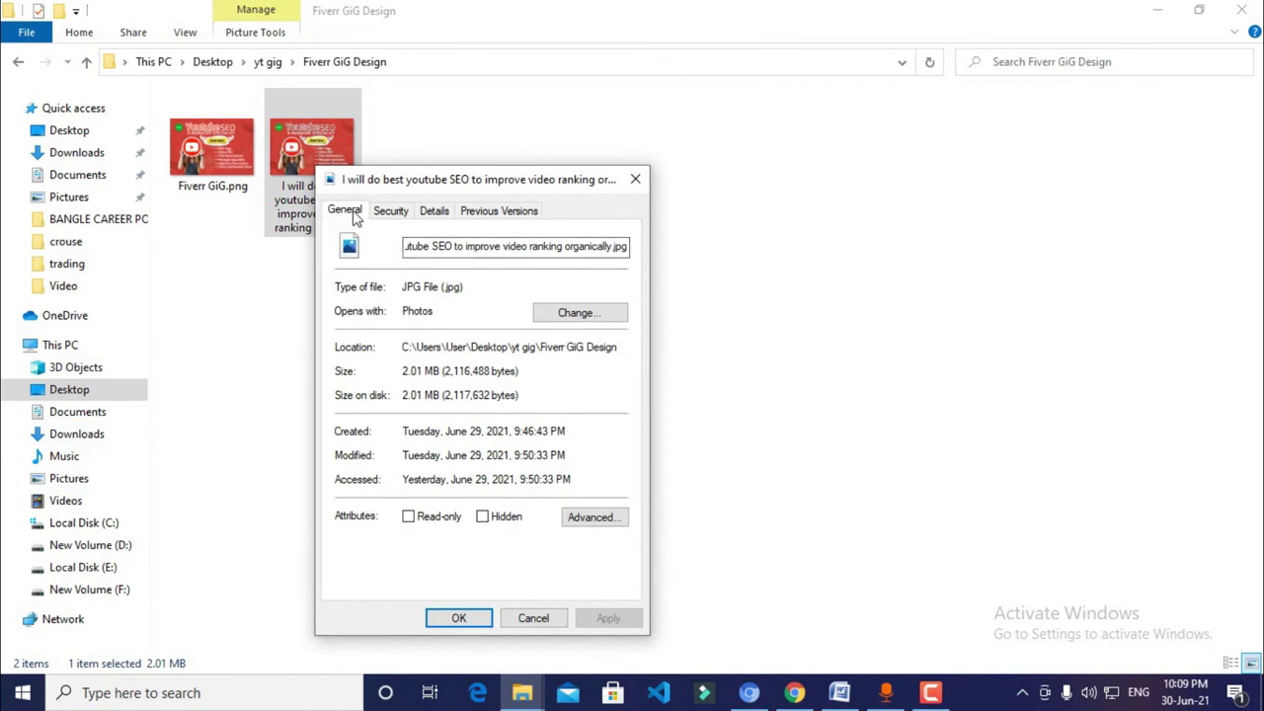
Copy the phrase "I will provide the best youtube SEO service for ranking" from the opening of the Word description document
click(609, 247)
click(841, 692)
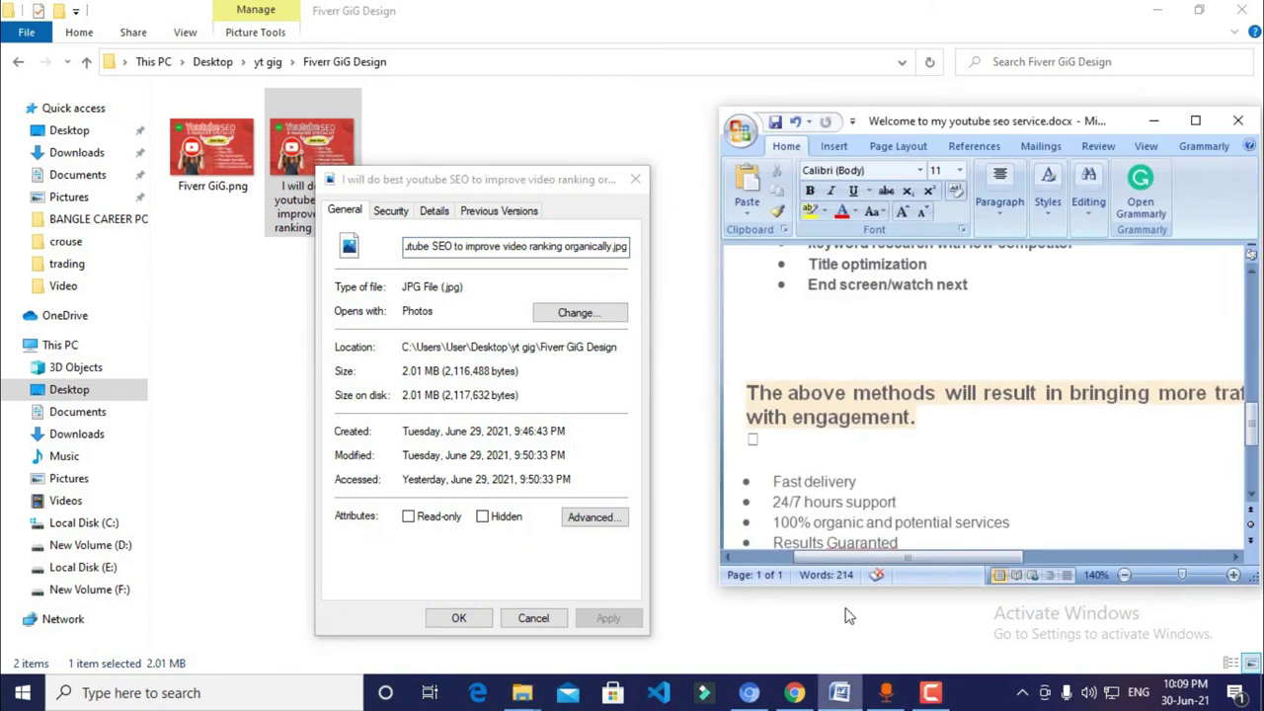
scroll(996, 348, up, 15)
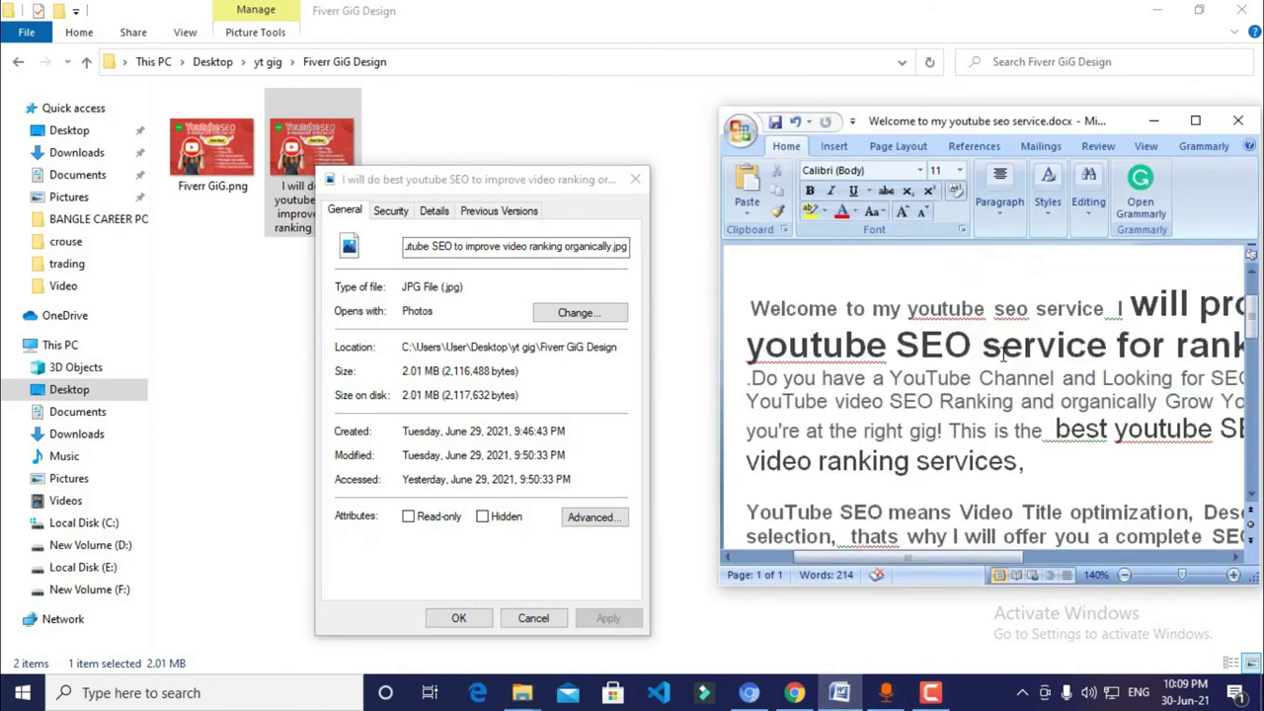
scroll(1071, 354, down, 1)
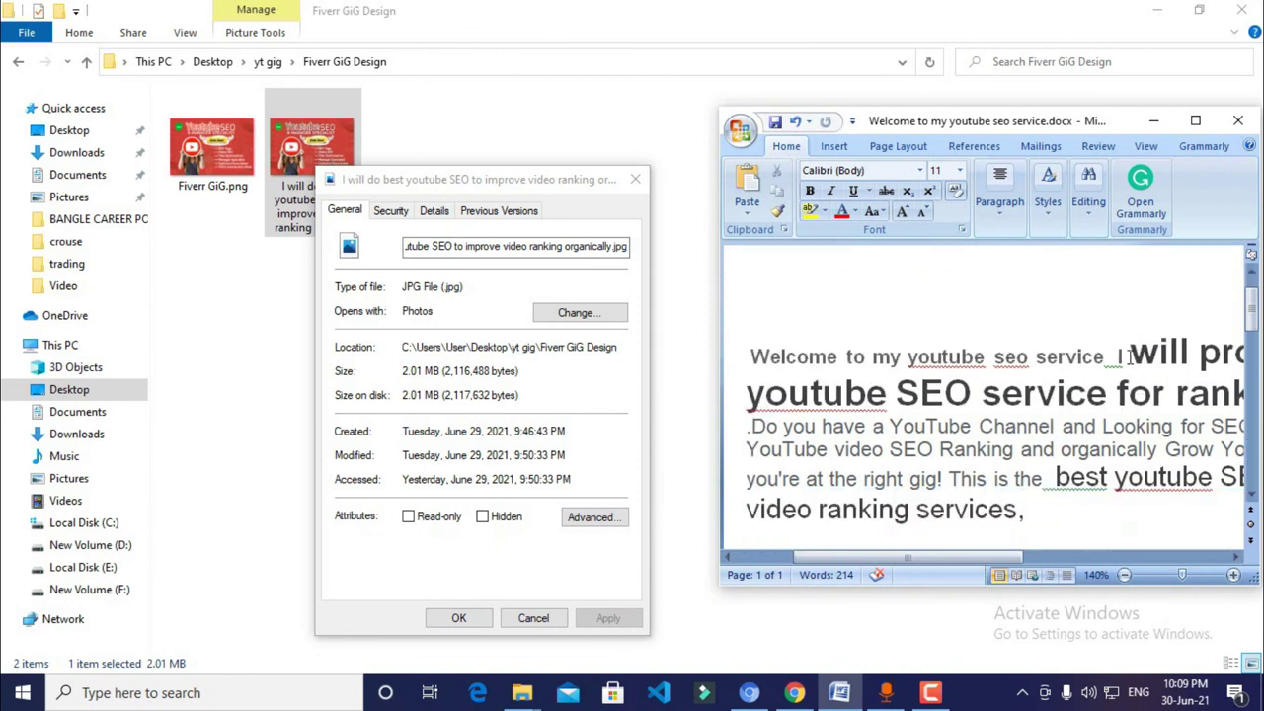
drag(1119, 358, 1207, 397)
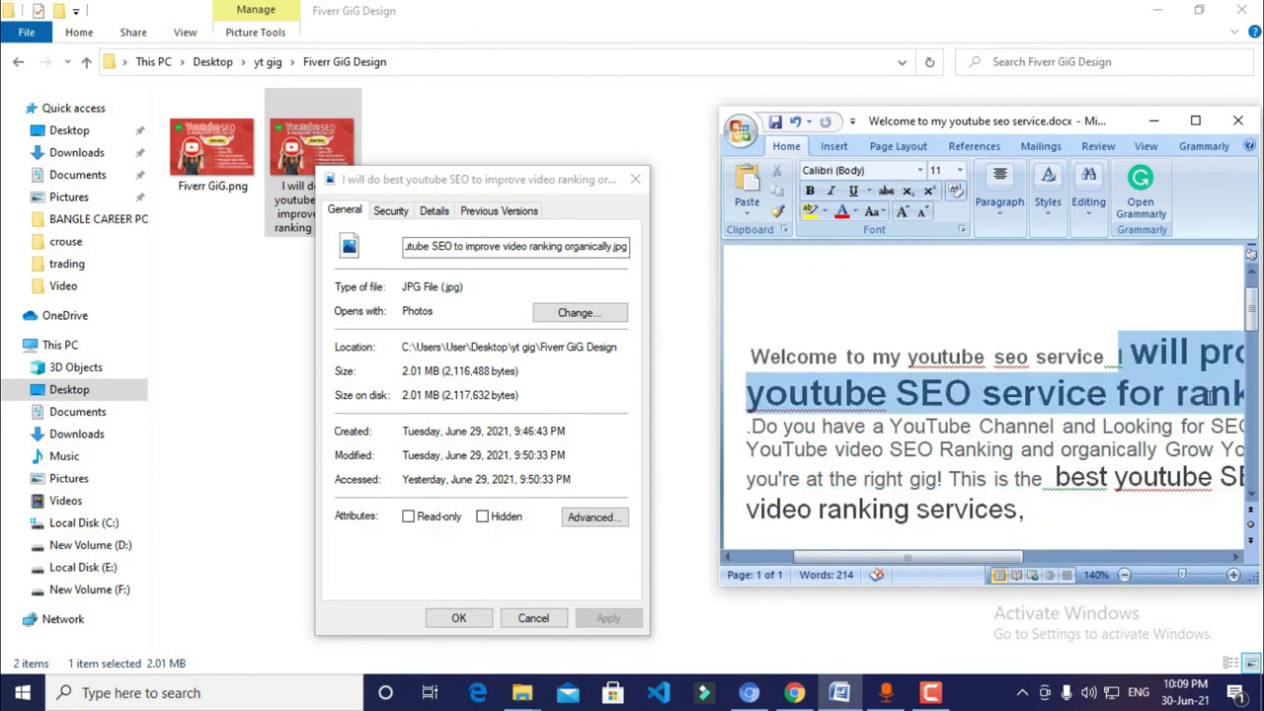
right_click(1168, 394)
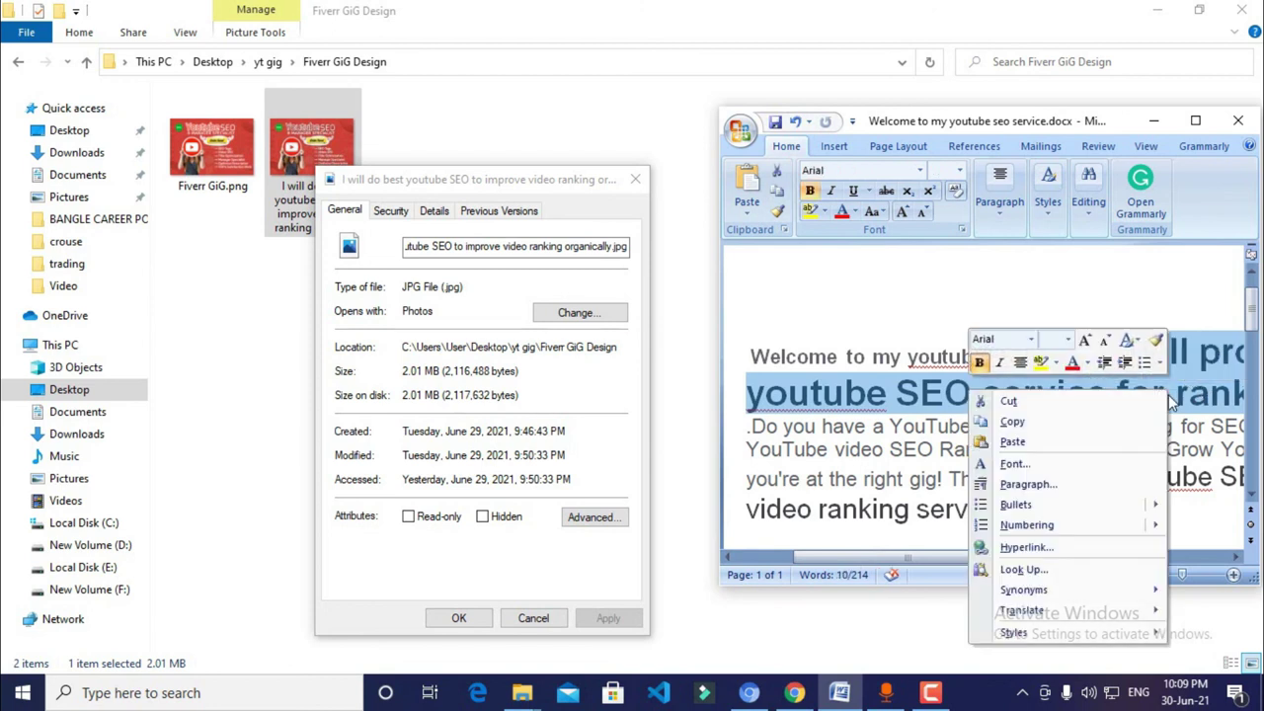
click(1074, 432)
Replace the JPG image's file name with the copied phrase "I will provide the best youtube SEO service for ranking"
click(606, 247)
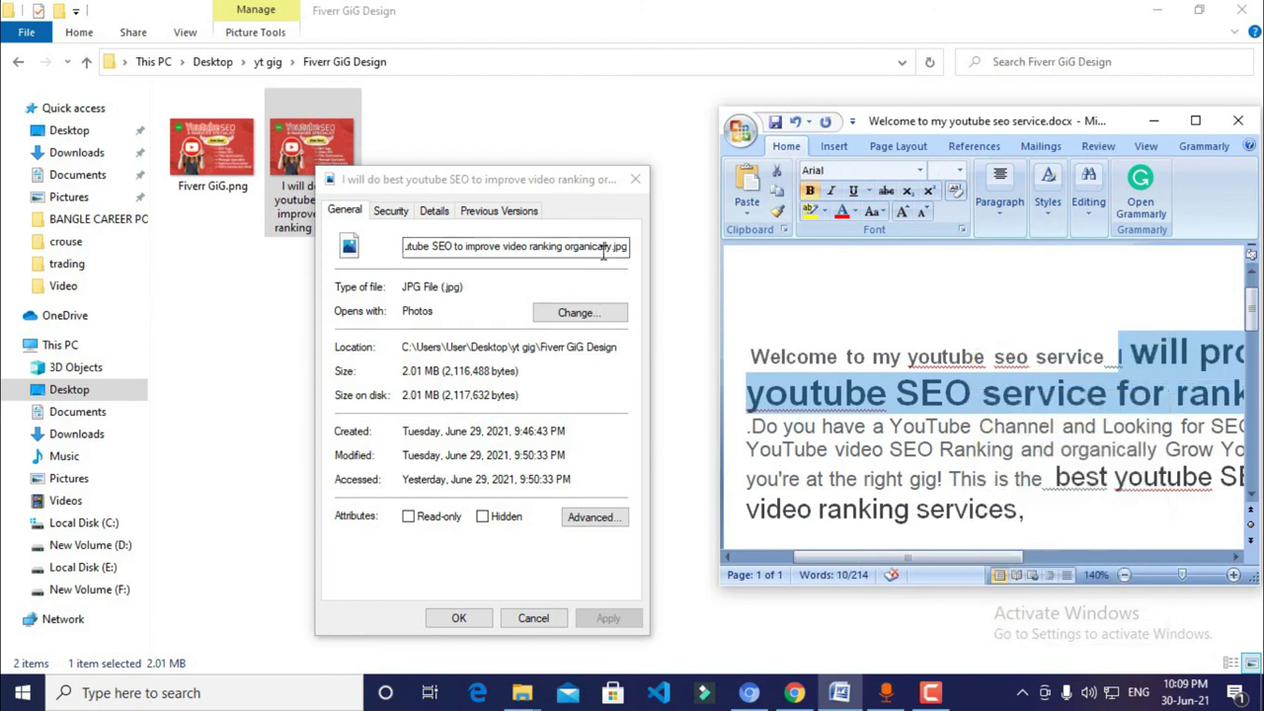
key(ctrl+v)
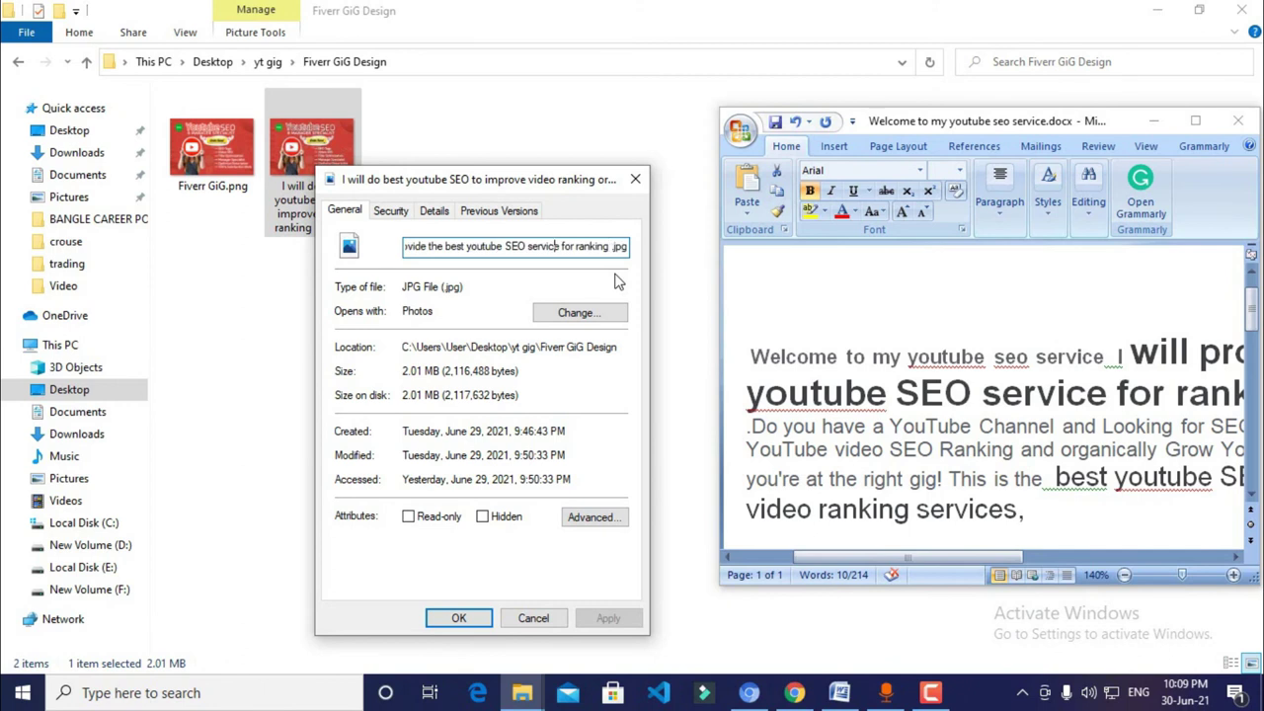
key(Home)
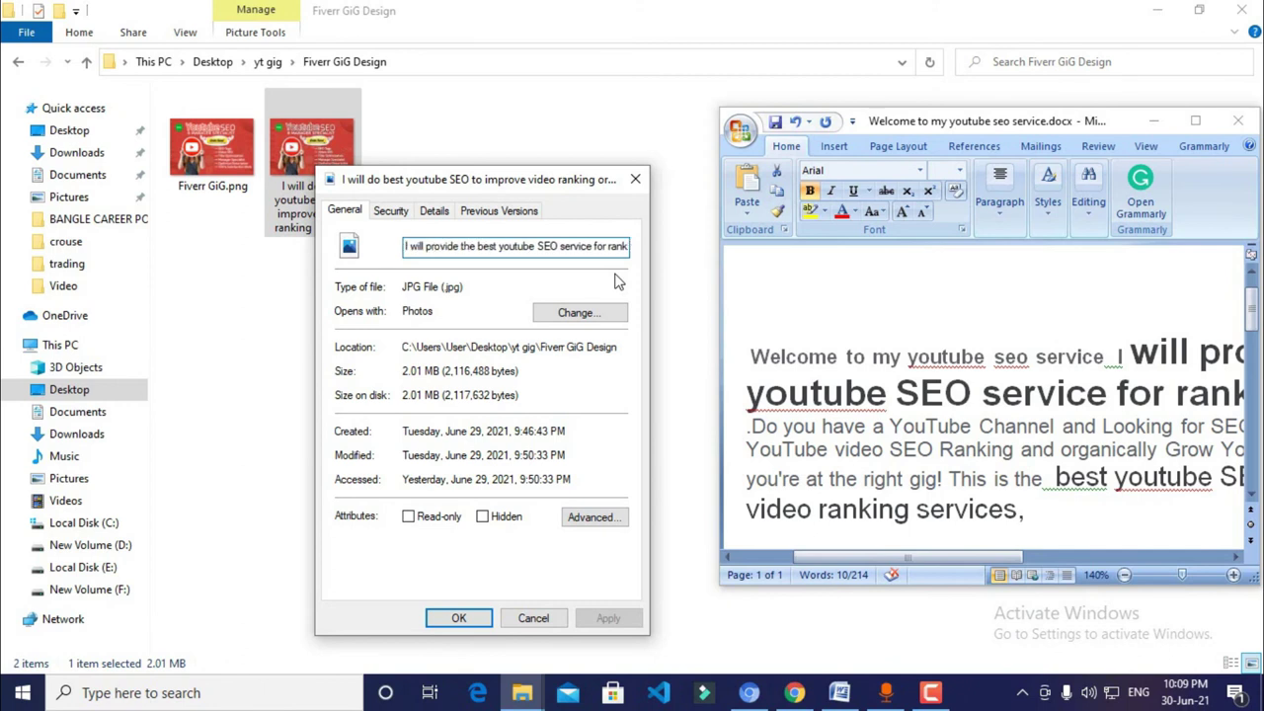
Replace the image's tags with the copied gig phrase, save its properties, and return to the Fiverr gallery page
click(435, 211)
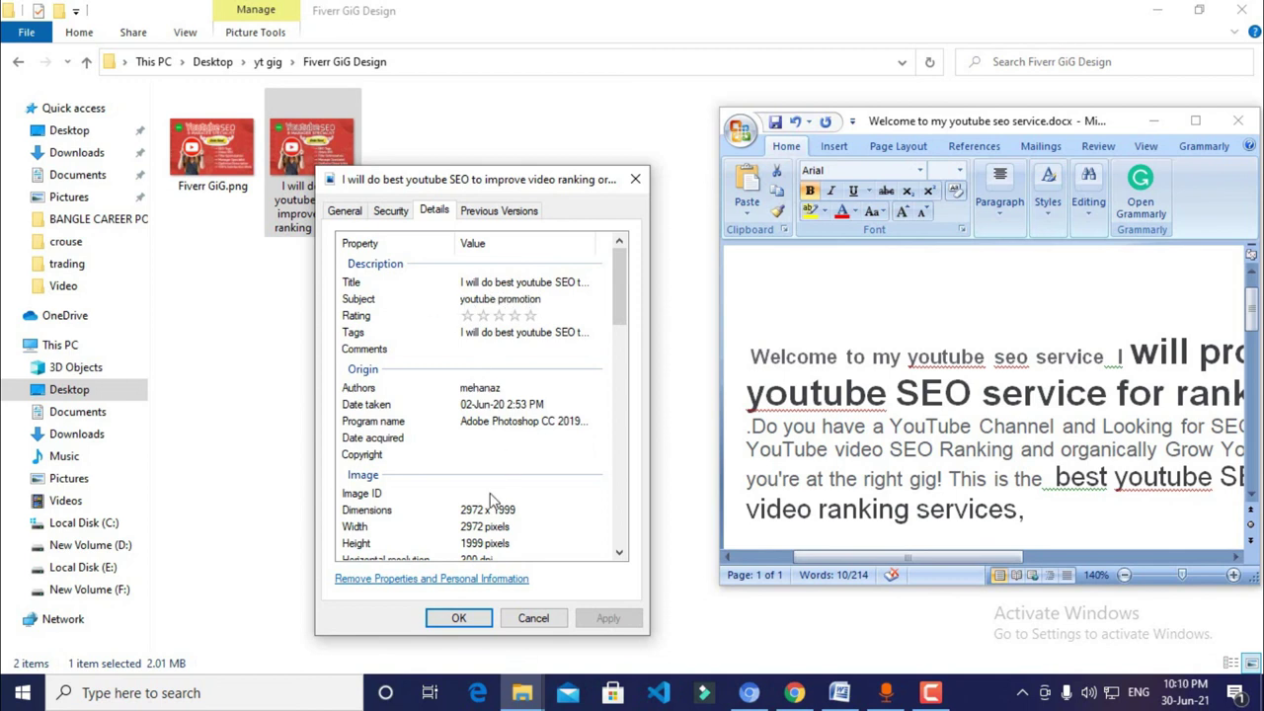
click(573, 333)
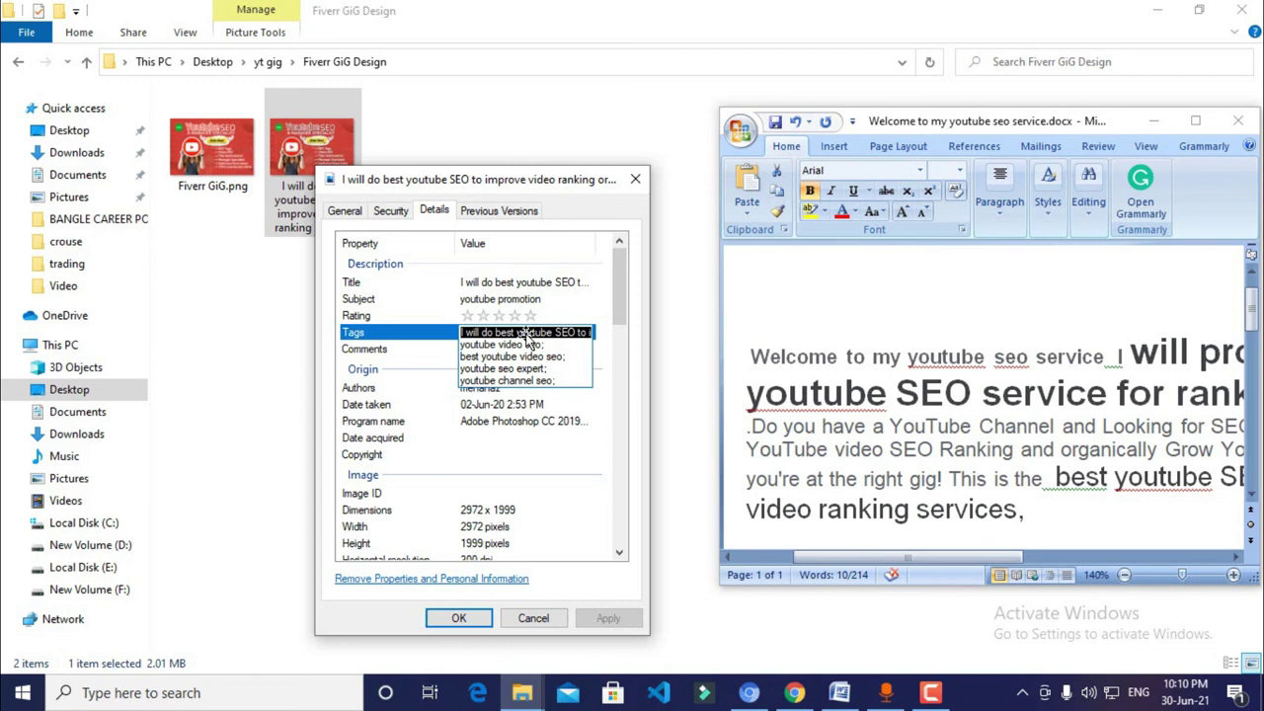
key(Delete)
scroll(574, 451, down, 2)
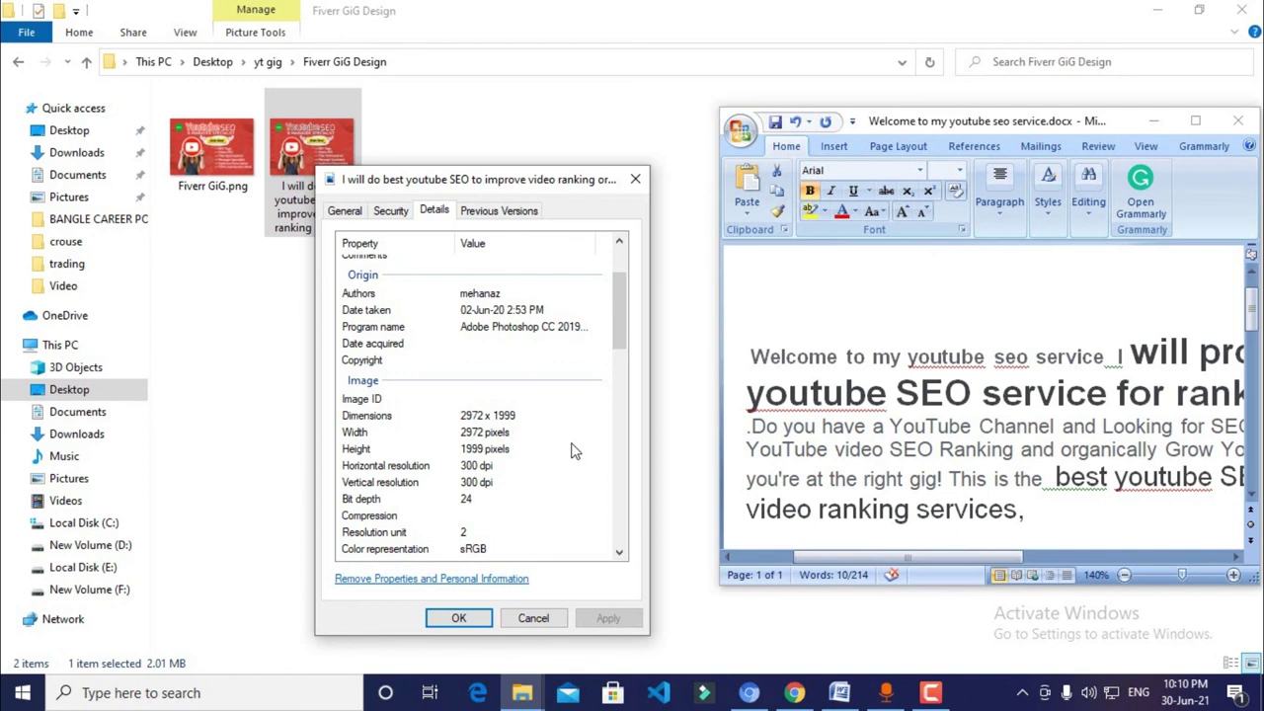
scroll(504, 366, up, 2)
scroll(509, 378, down, 1)
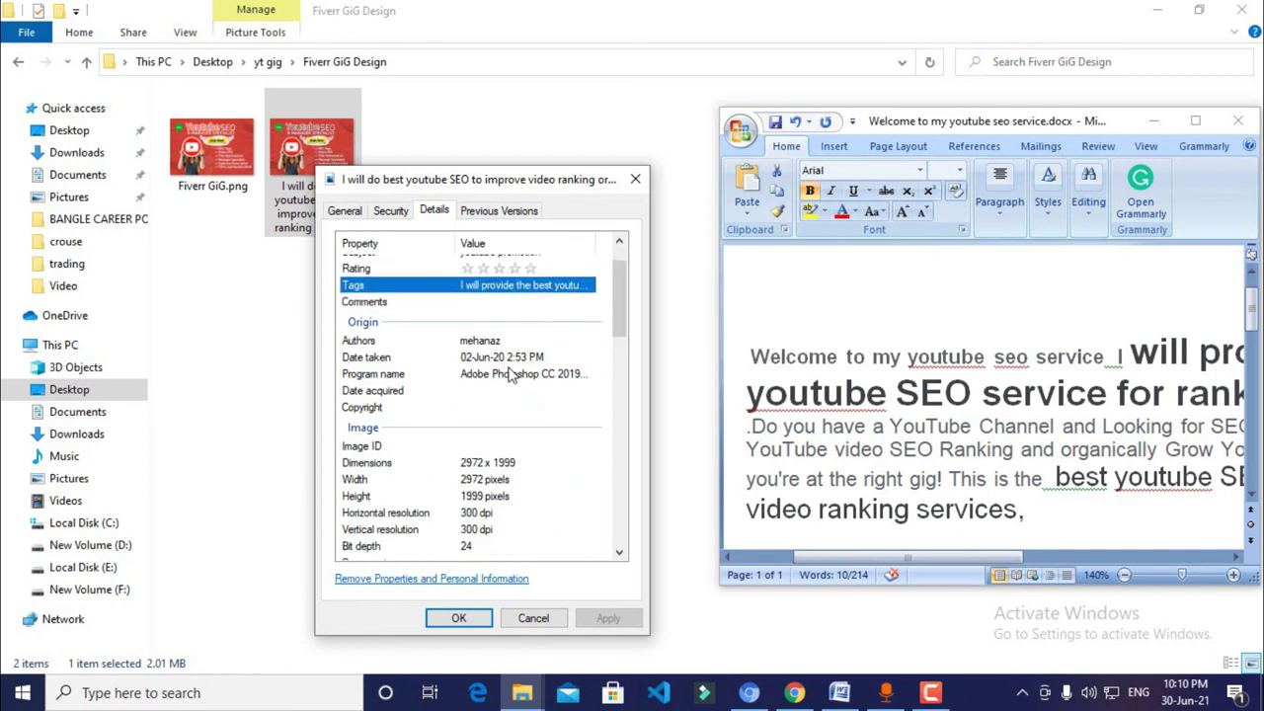
scroll(474, 358, up, 1)
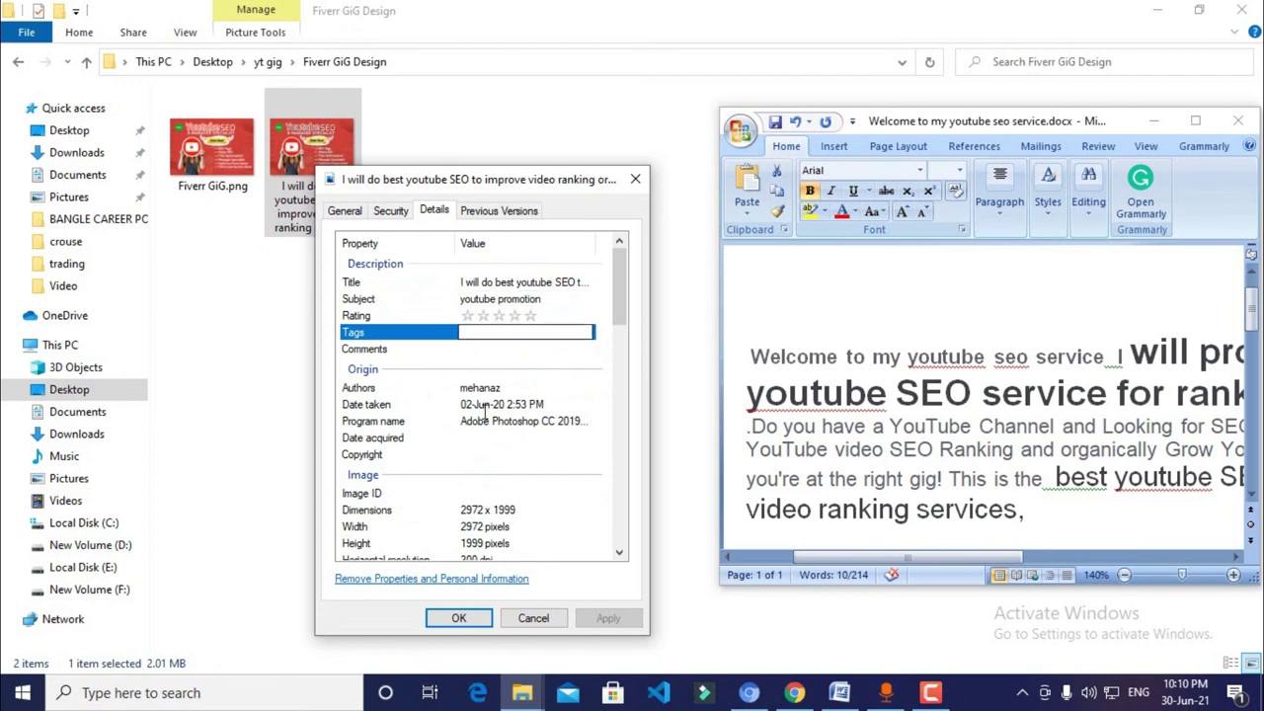
scroll(492, 415, down, 2)
scroll(493, 410, down, 2)
click(460, 619)
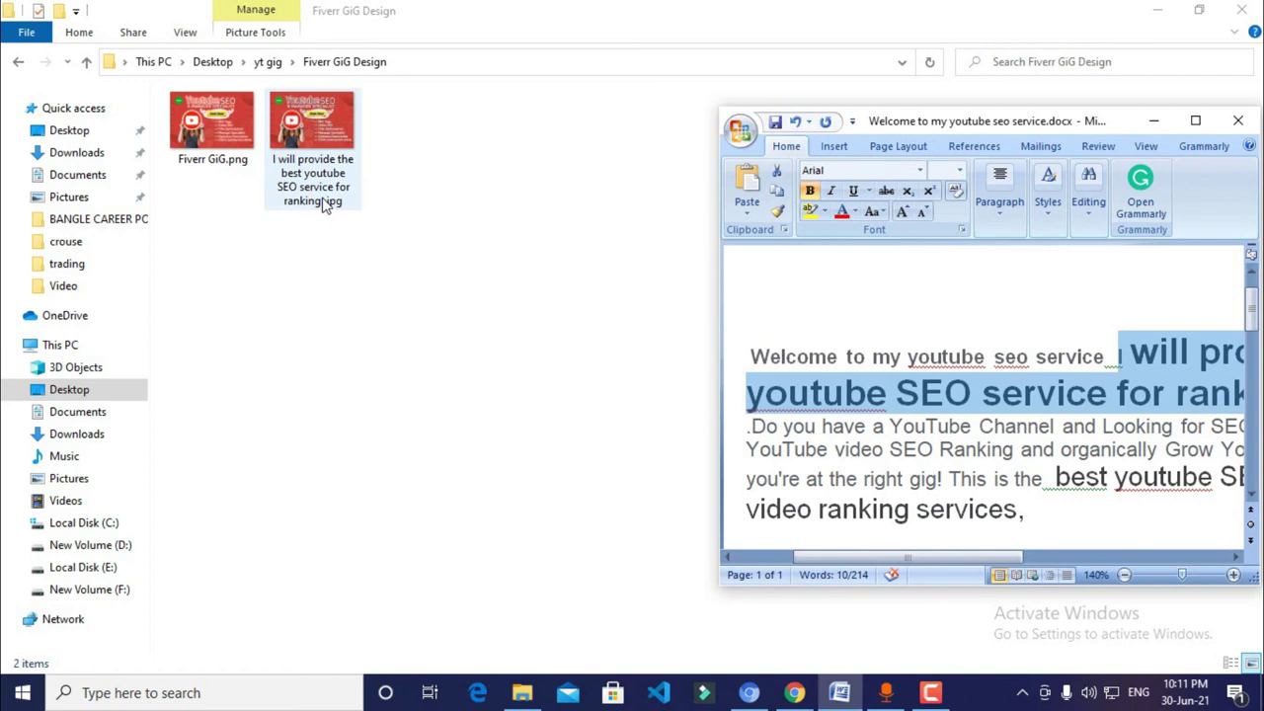
click(749, 693)
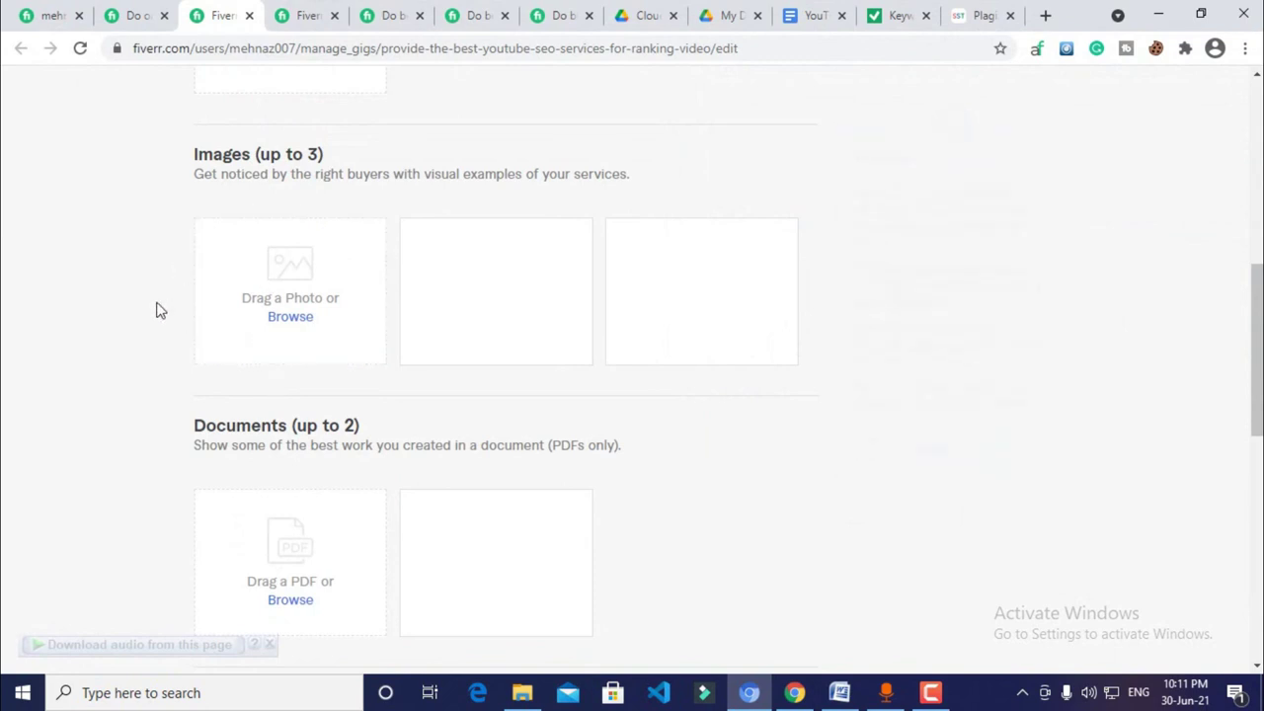
Upload "I will provide the best youtube SEO service for ranking .jpg" from the Fiverr GiG Design folder as the first gallery image
mouse_move(200, 259)
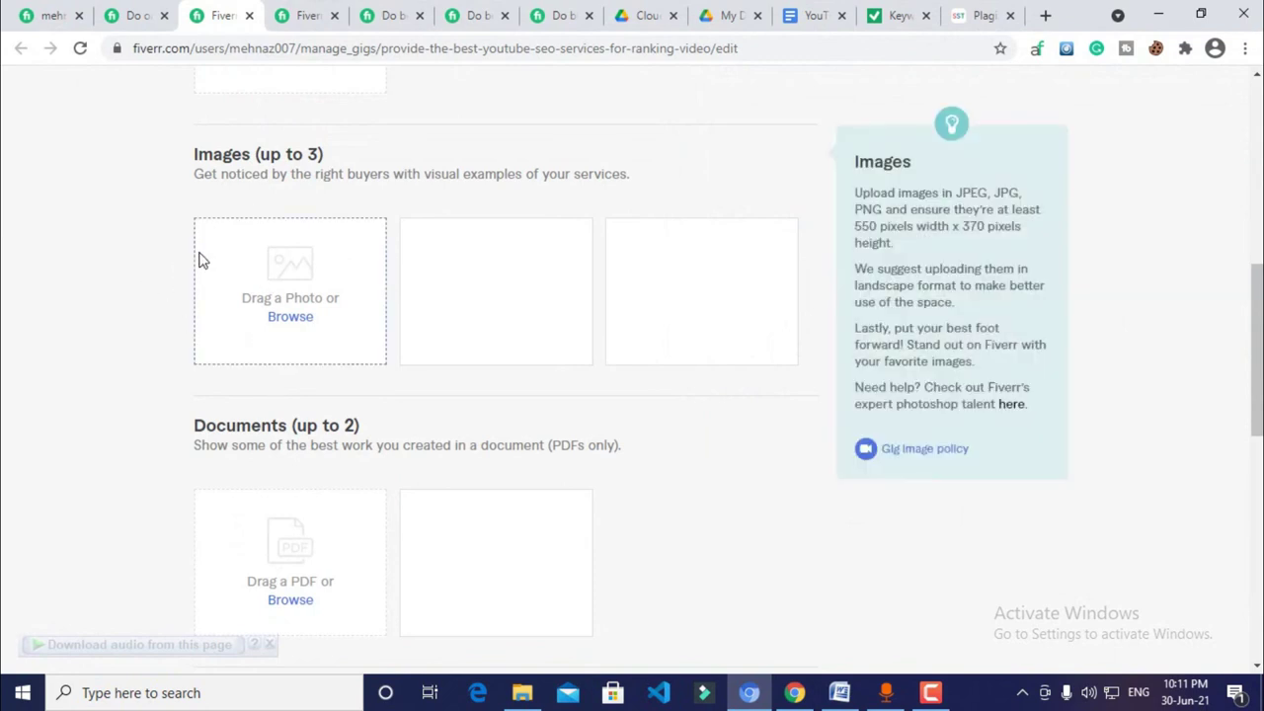
click(295, 324)
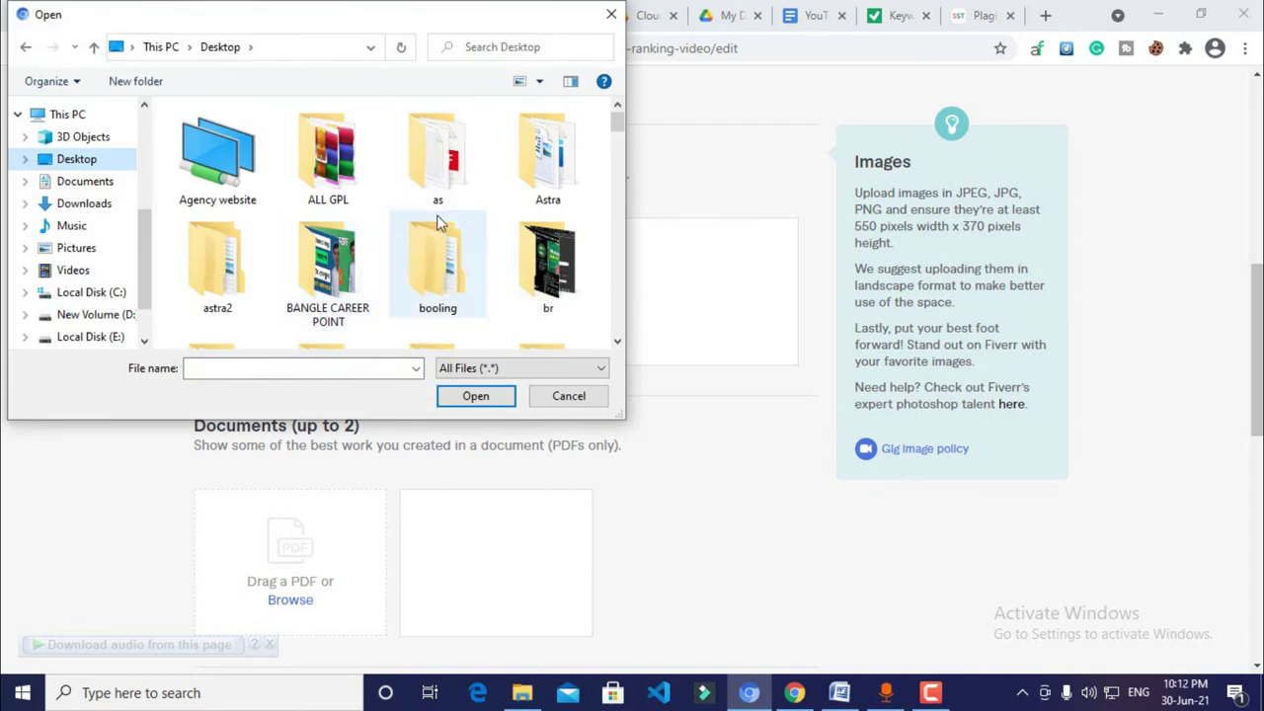
click(440, 281)
key(y)
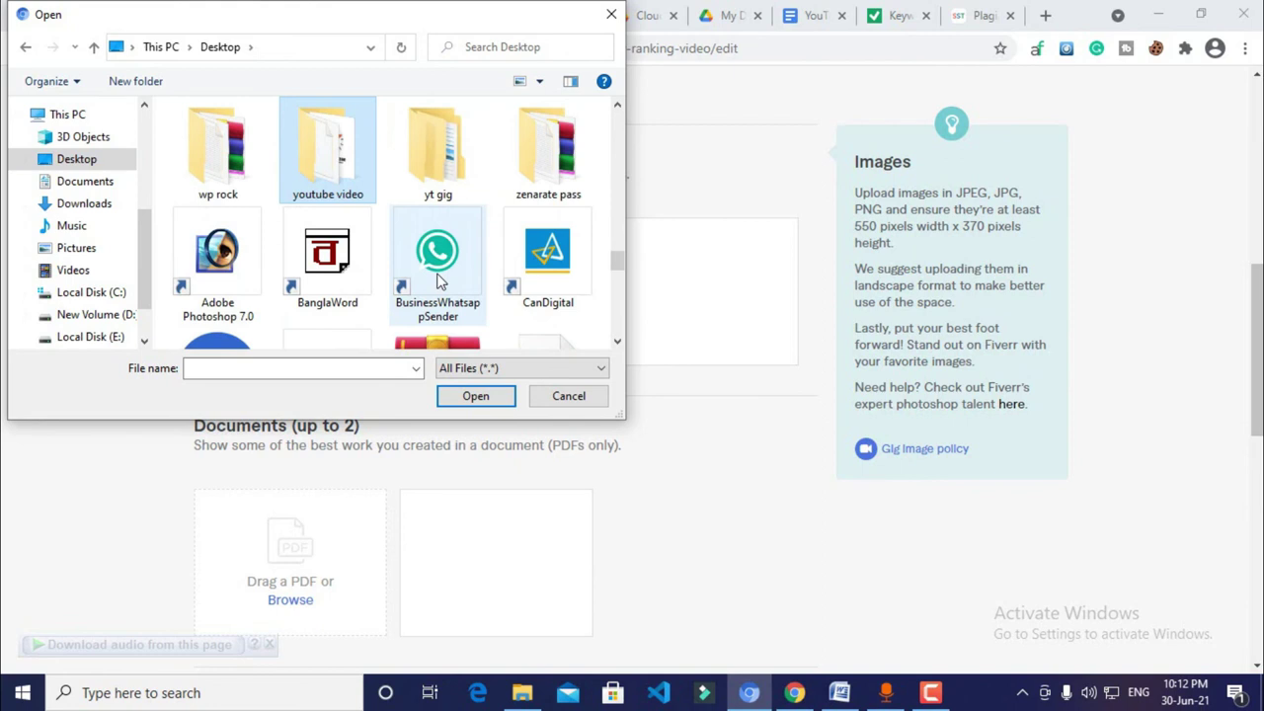
key(t)
double_click(448, 164)
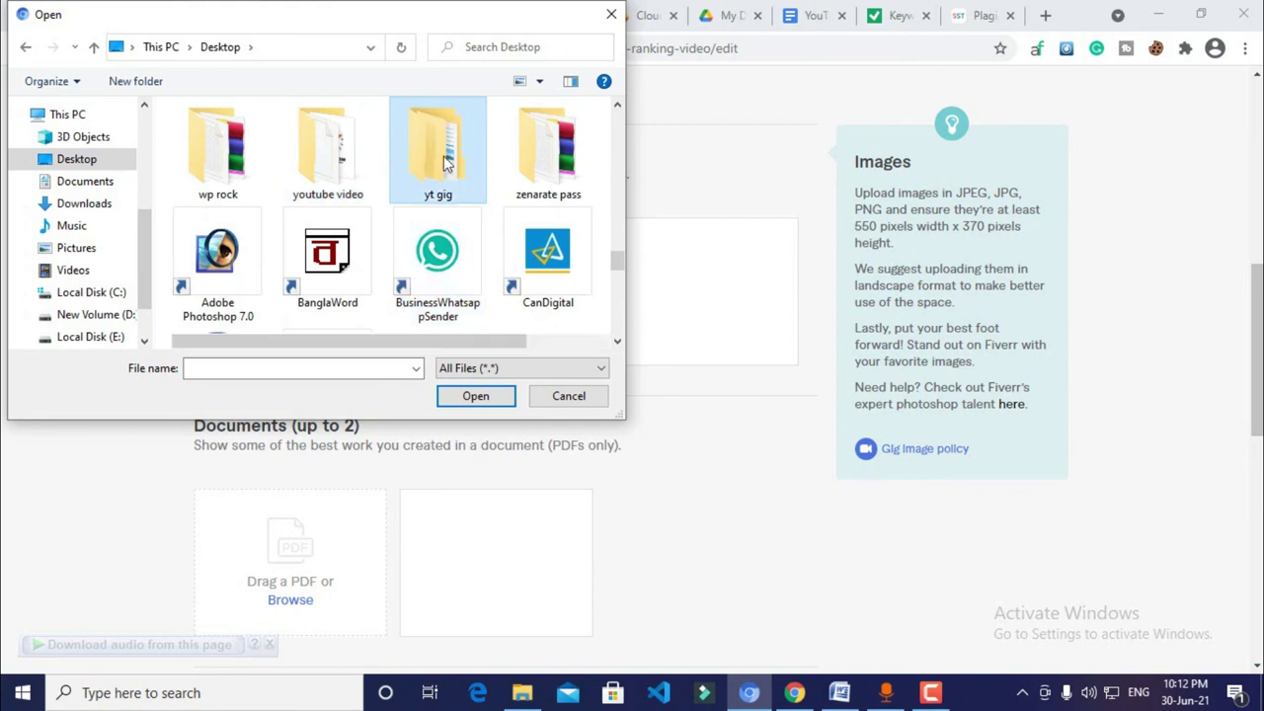
double_click(305, 143)
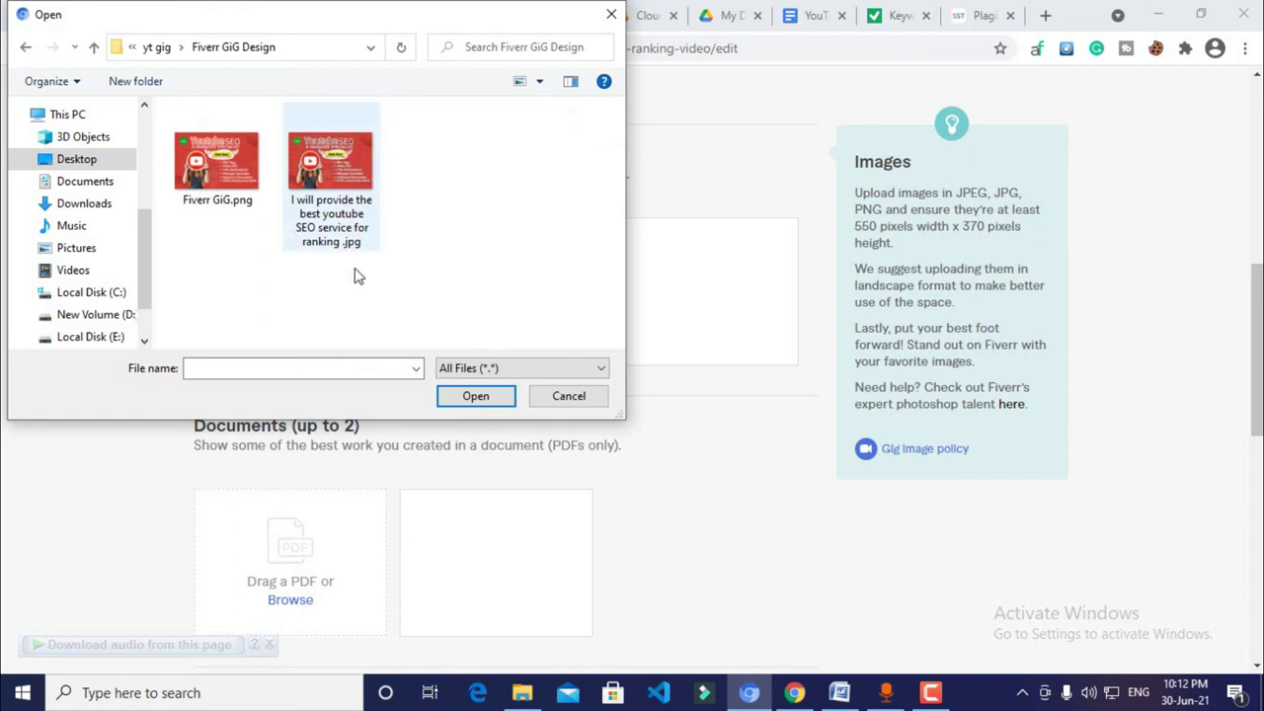
click(324, 168)
click(478, 396)
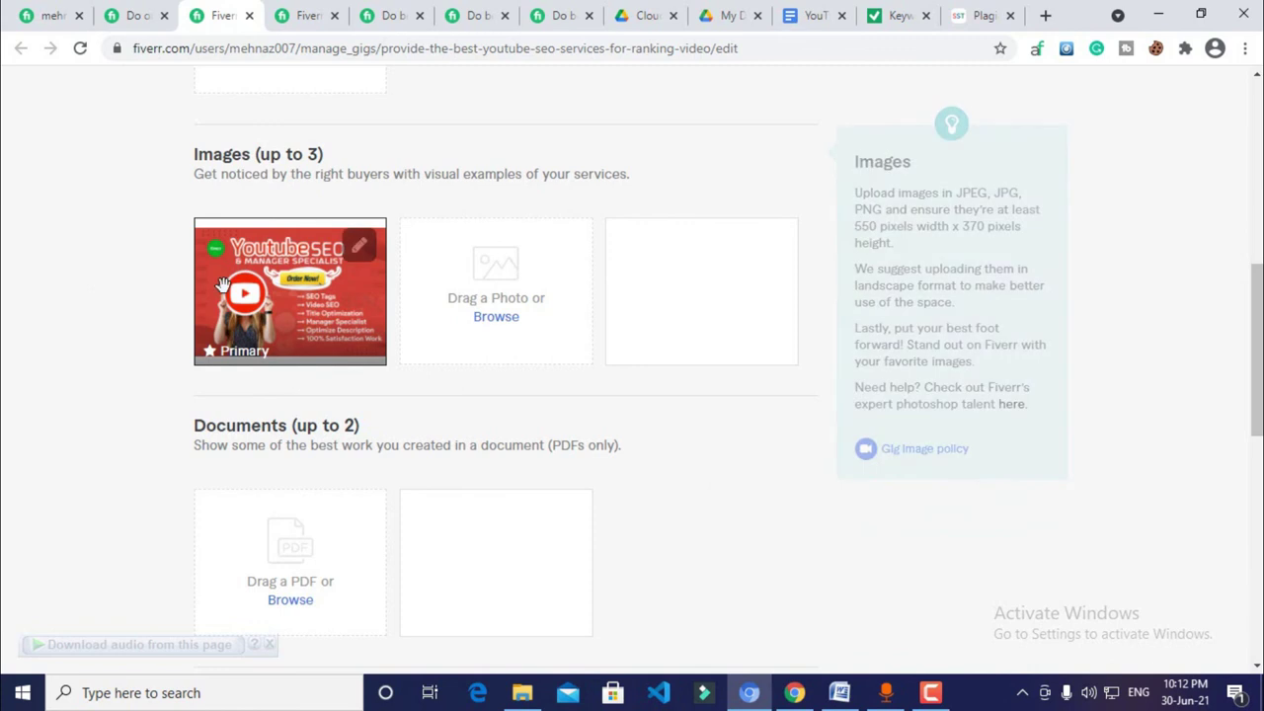
Review the gallery's uploaded primary image, the empty image slots and the optional PDF documents section
scroll(691, 333, down, 4)
scroll(592, 389, up, 5)
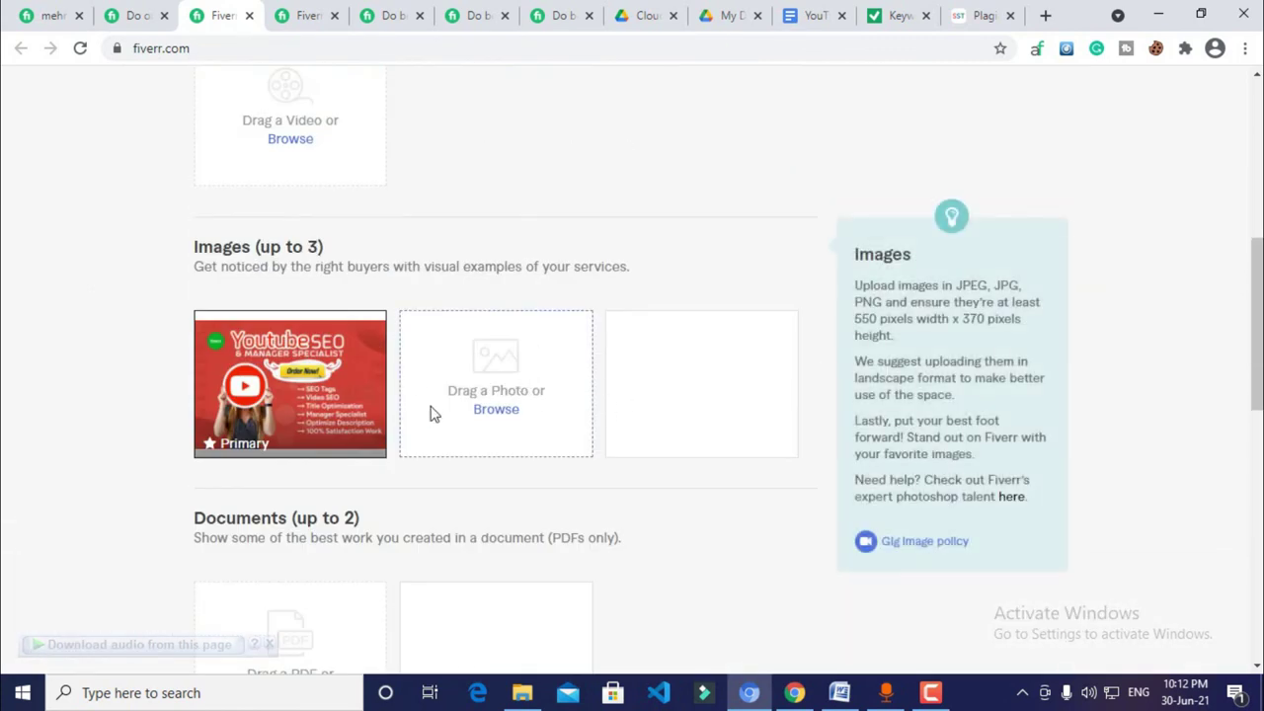
scroll(437, 409, down, 3)
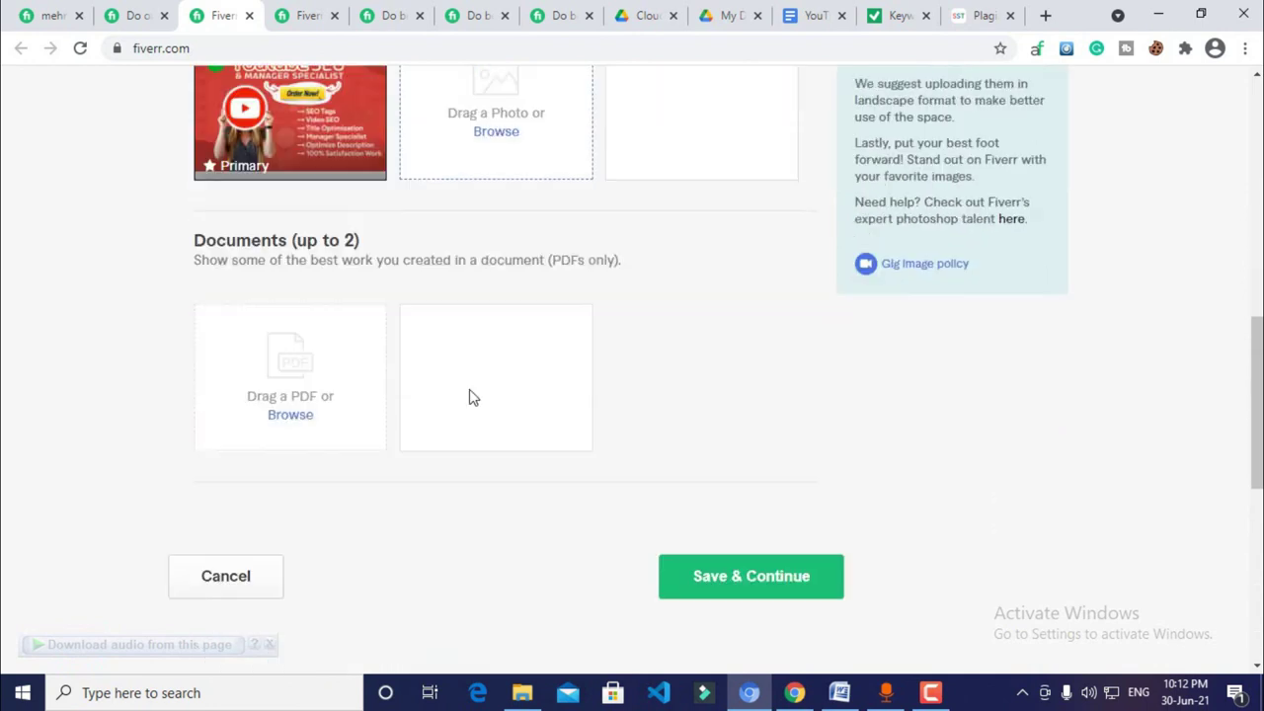
scroll(485, 246, up, 3)
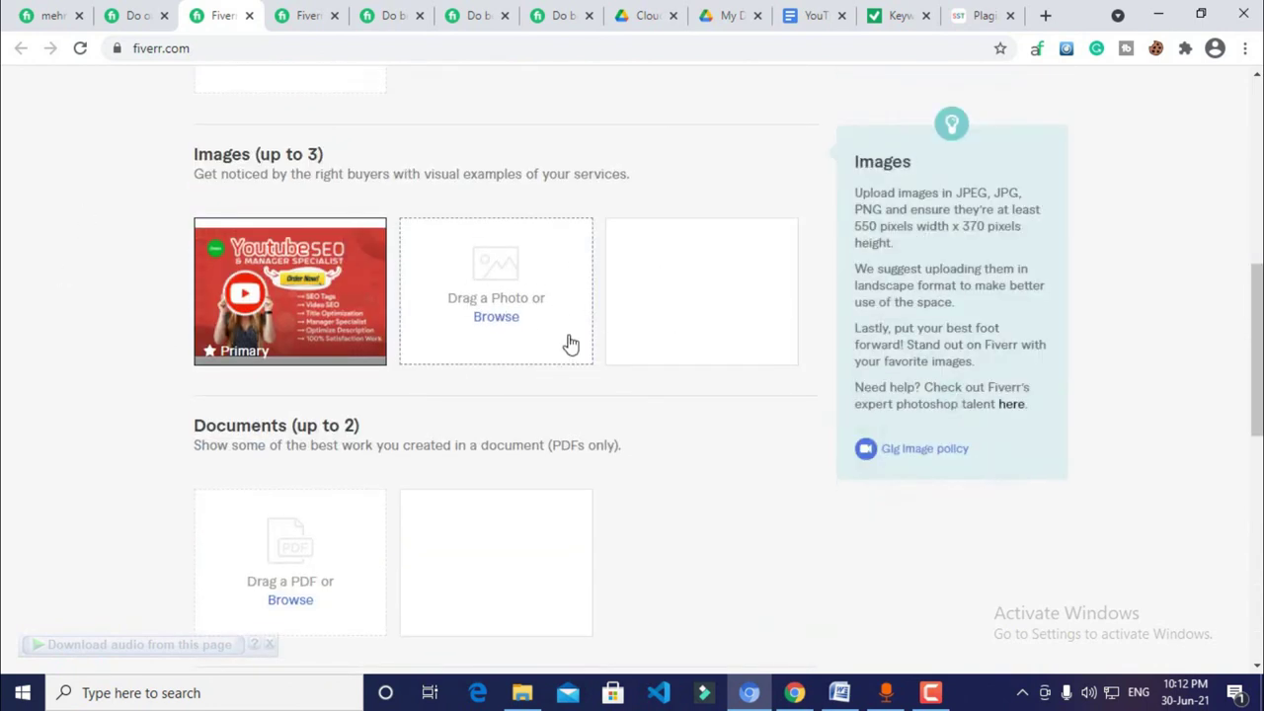
mouse_move(334, 330)
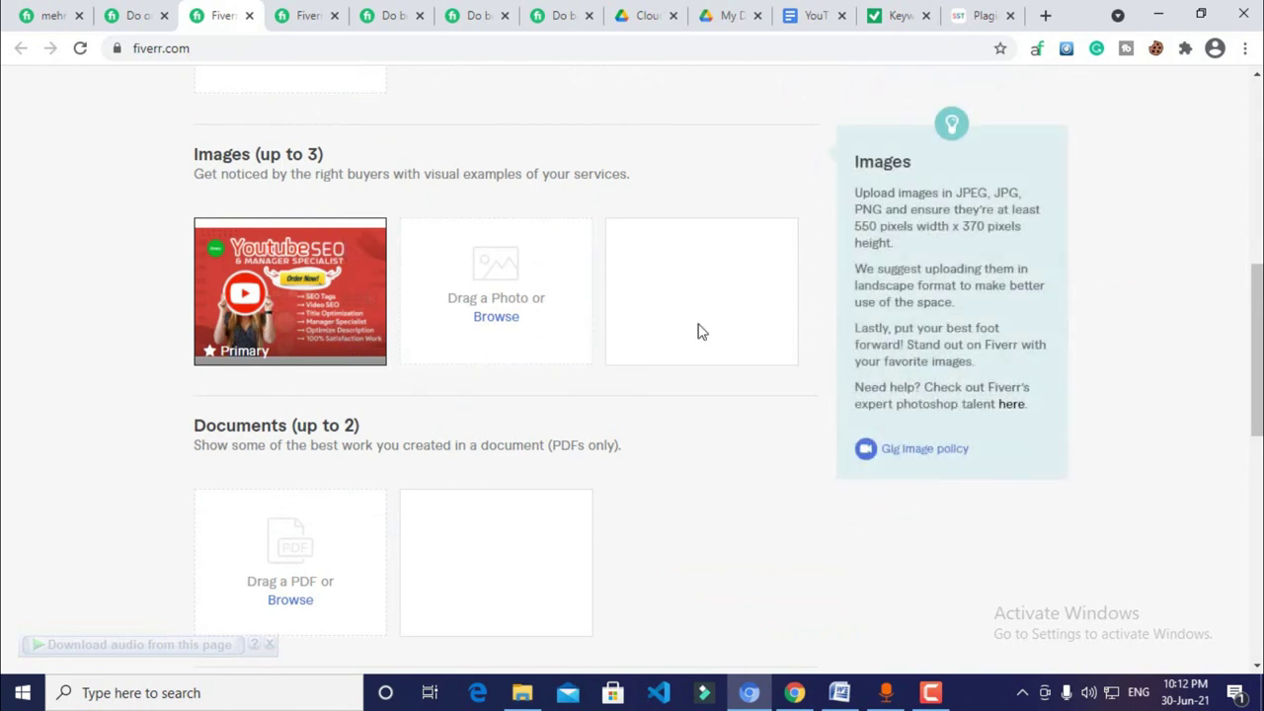
scroll(692, 332, down, 2)
scroll(681, 332, down, 2)
scroll(404, 395, up, 4)
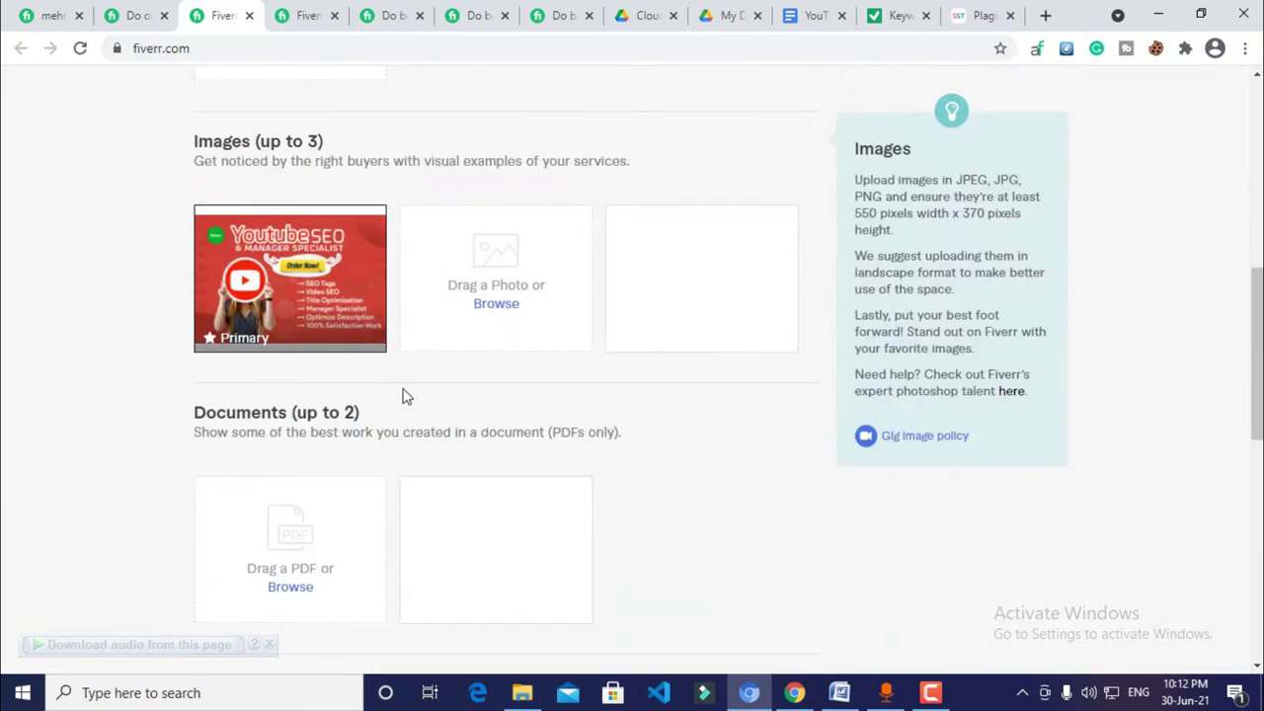
scroll(297, 386, down, 2)
scroll(748, 382, down, 1)
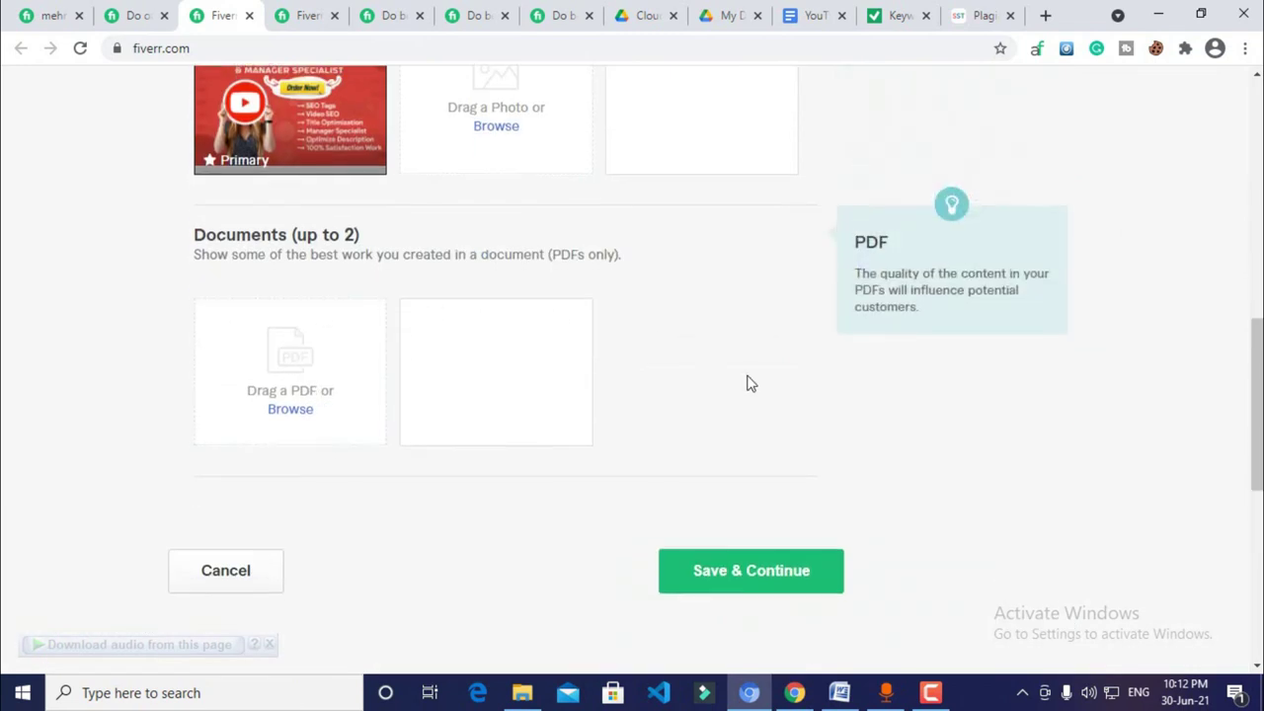
Save the gallery and publish the YouTube SEO gig, finishing on the gigs list
click(763, 496)
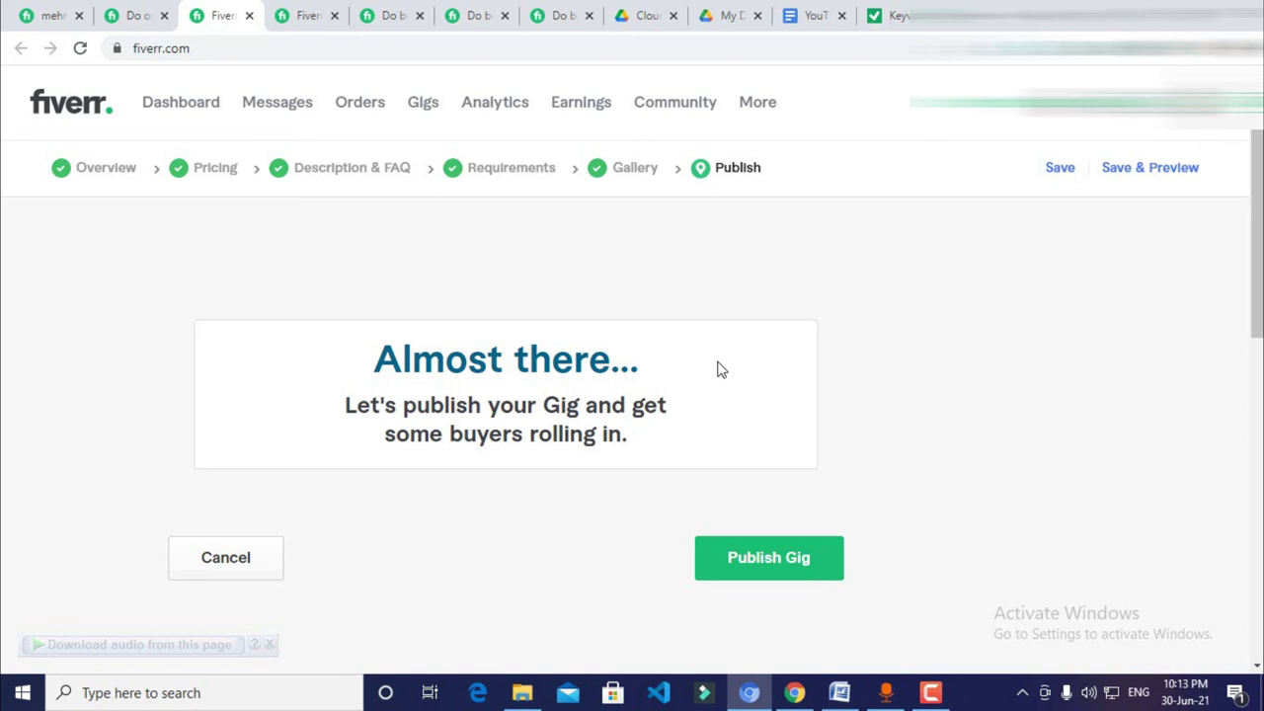
click(795, 576)
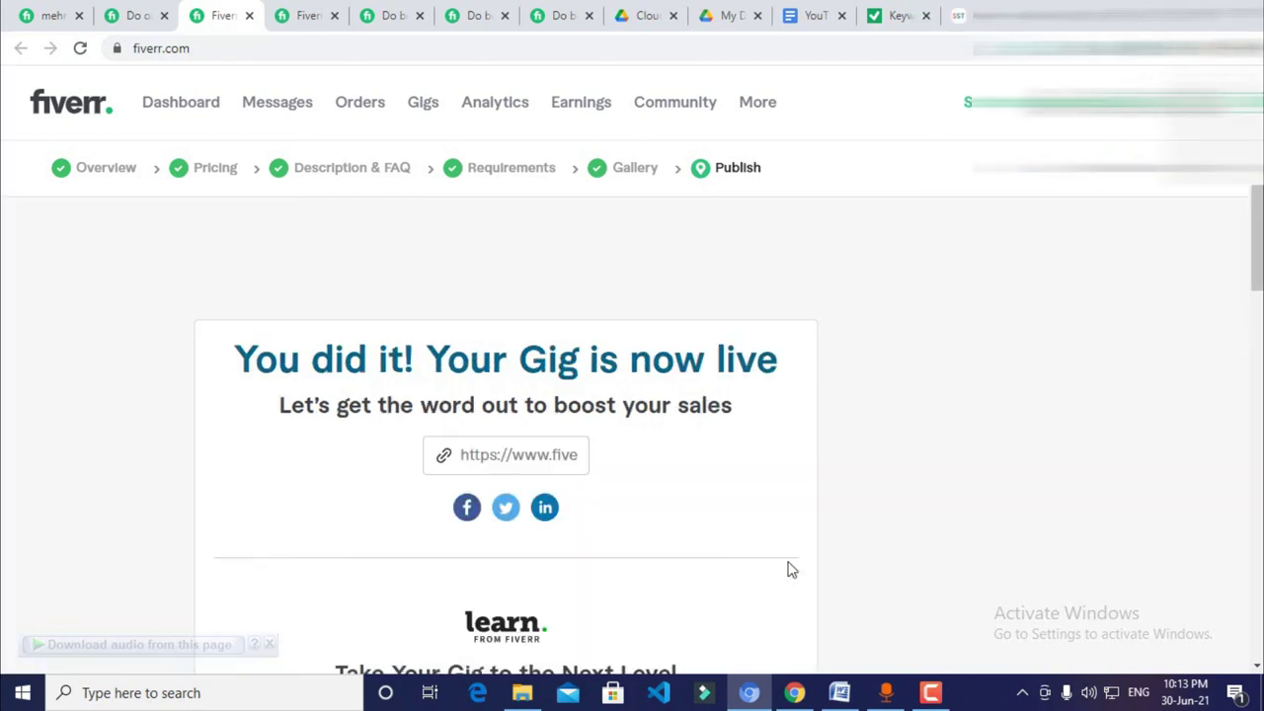
scroll(809, 493, down, 7)
click(798, 400)
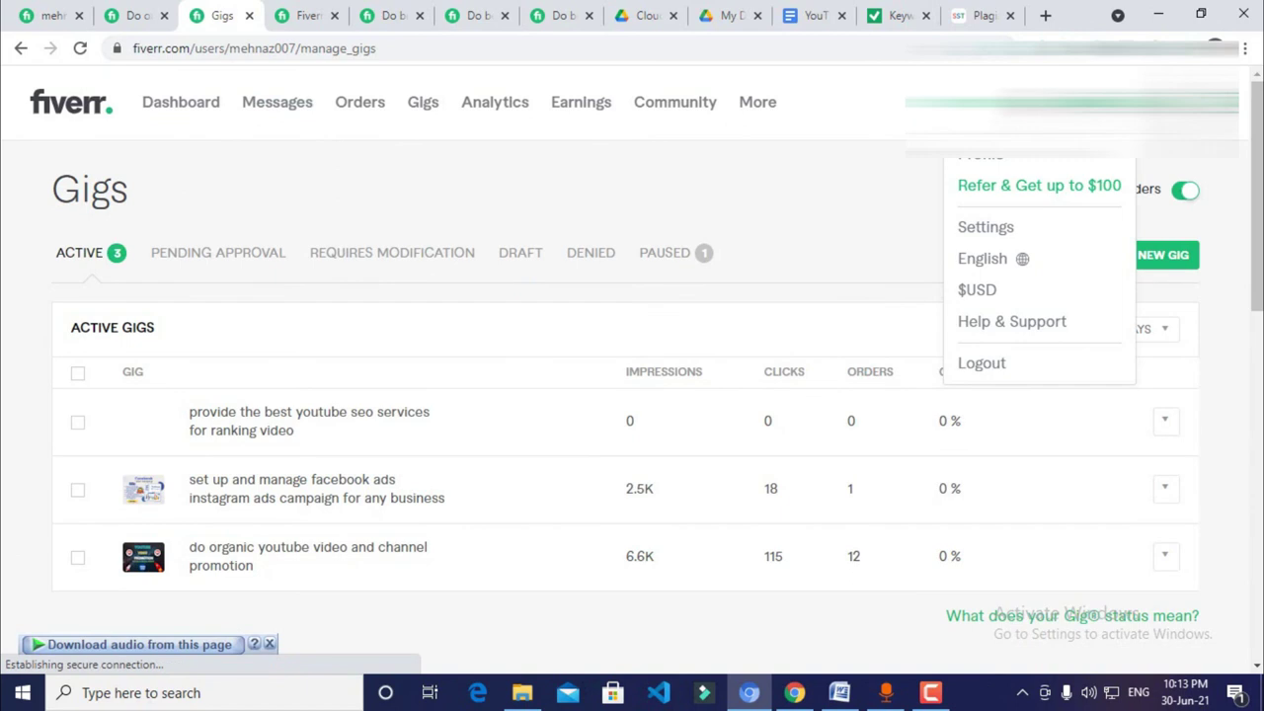
Go to the seller profile and open the new YouTube SEO gig in a separate browser tab
click(983, 156)
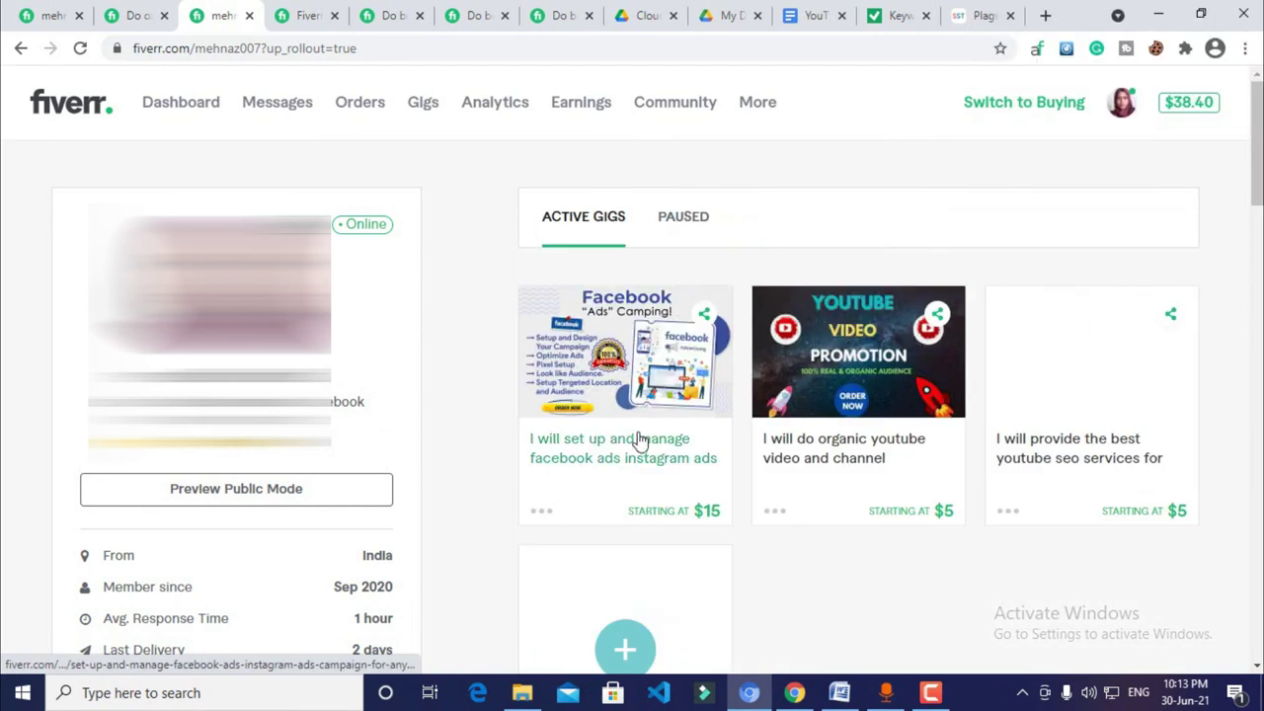
right_click(1078, 455)
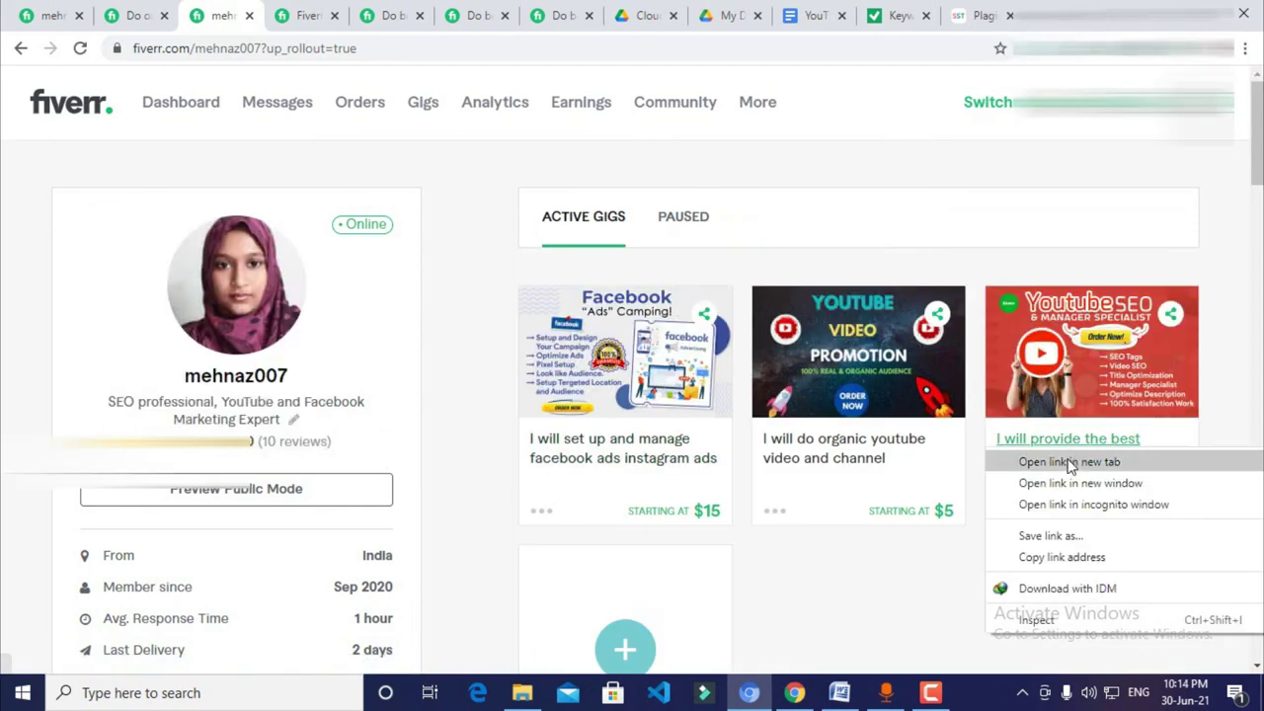
click(1069, 462)
click(275, 12)
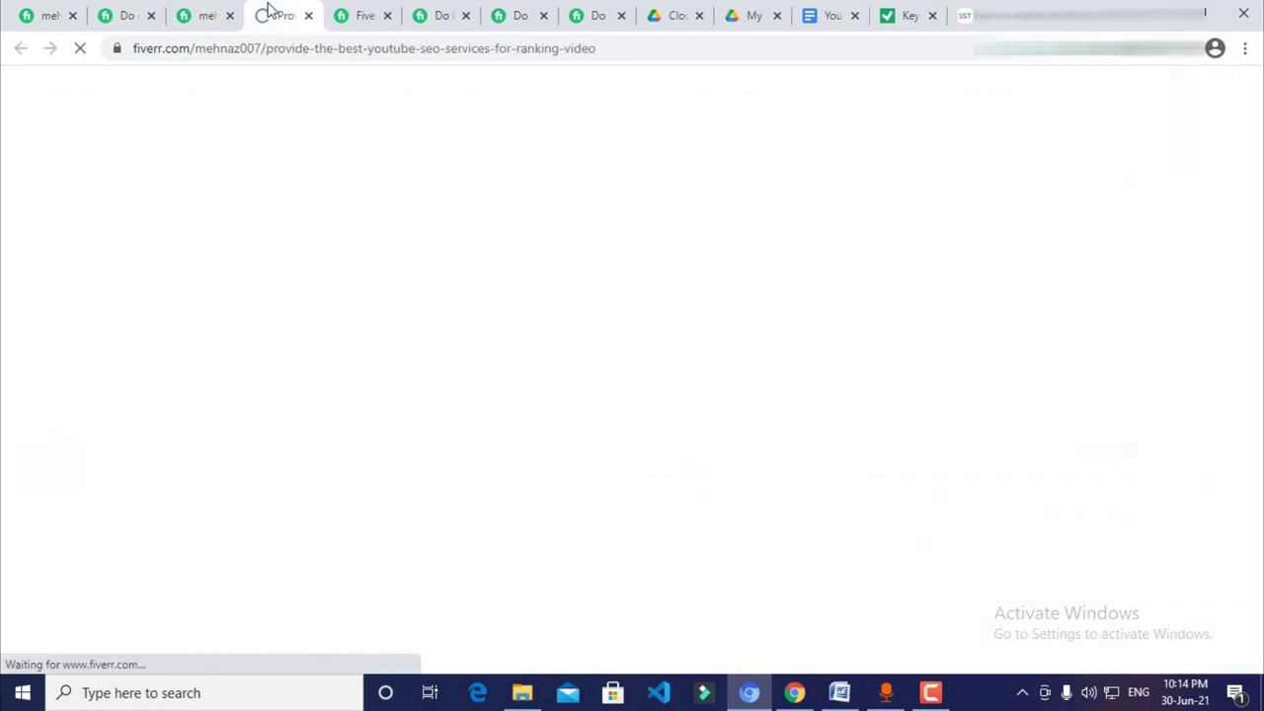
Check the Standard and Premium package details on the live YouTube SEO gig page
scroll(838, 387, down, 2)
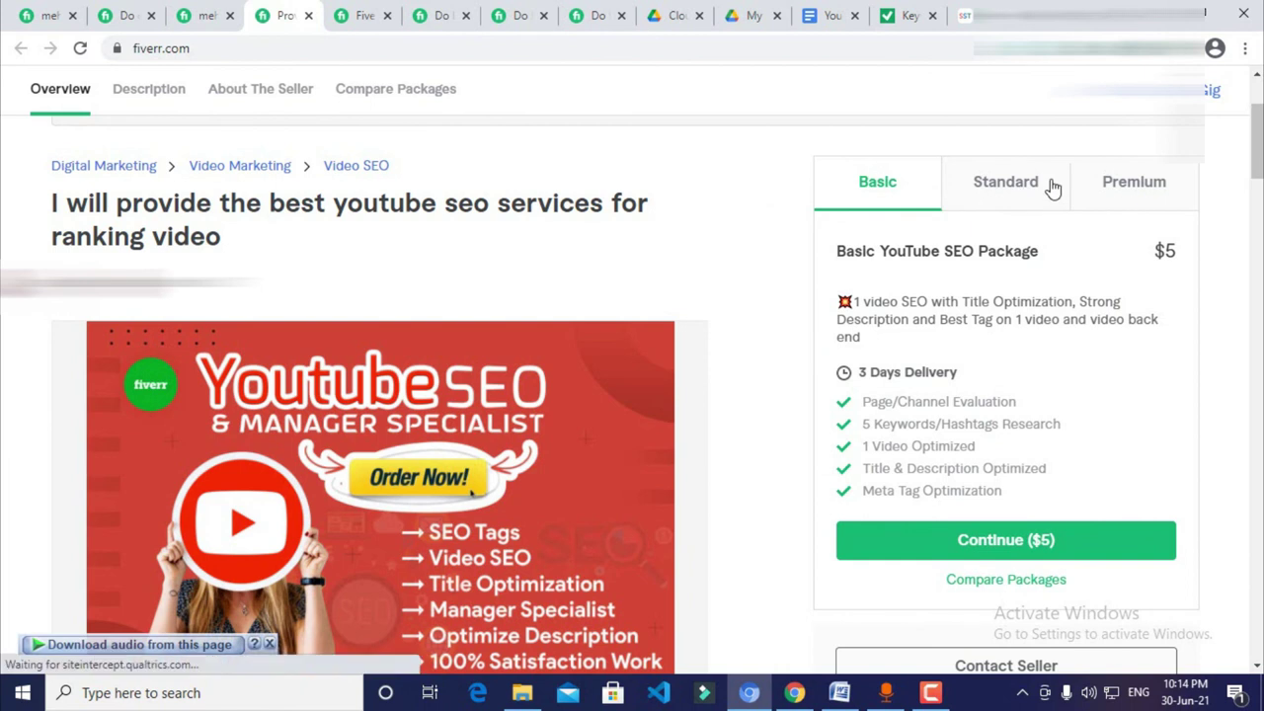
click(1007, 202)
click(1173, 202)
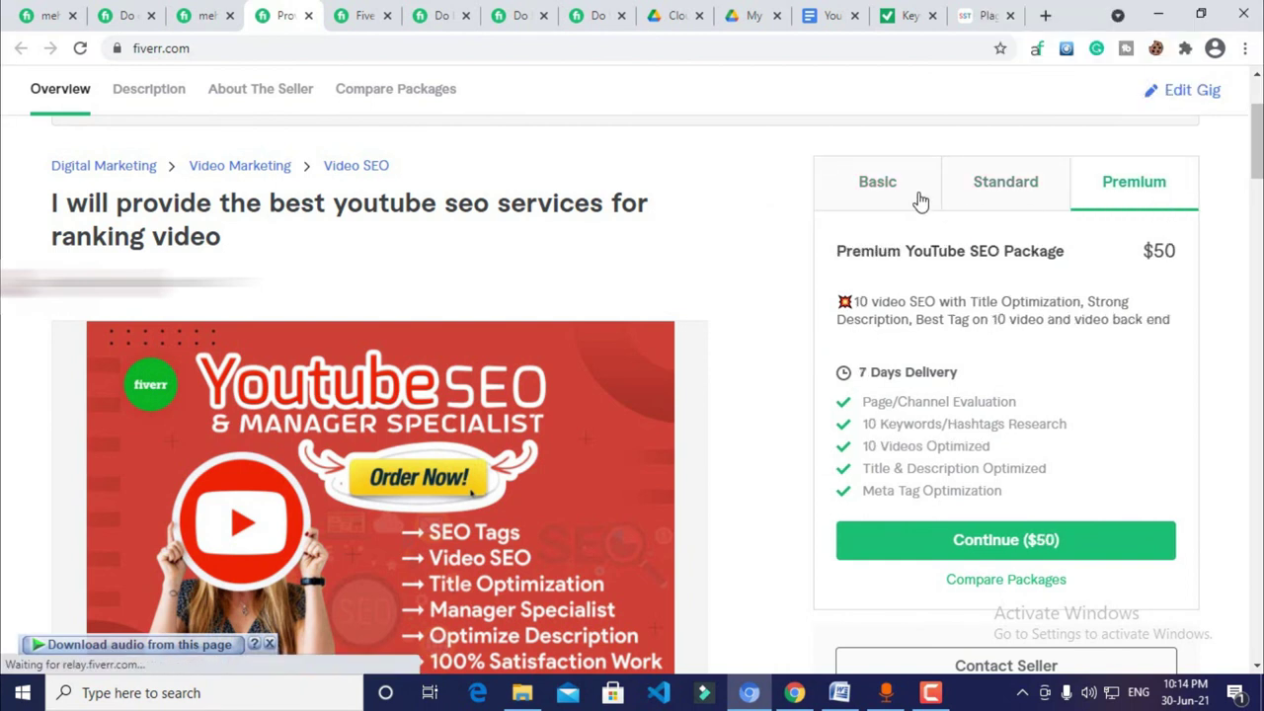
click(1005, 190)
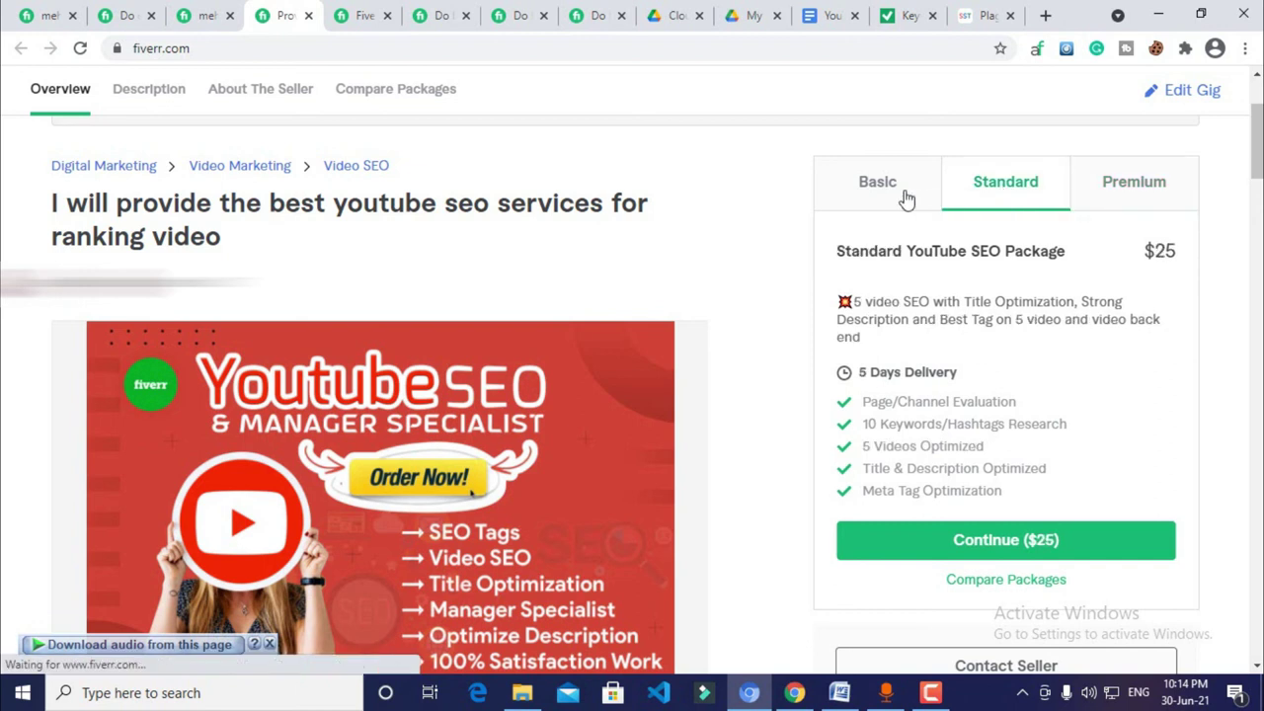
Examine the published gig's image and its About This Gig description, including the list of services
scroll(889, 367, down, 1)
scroll(889, 368, down, 6)
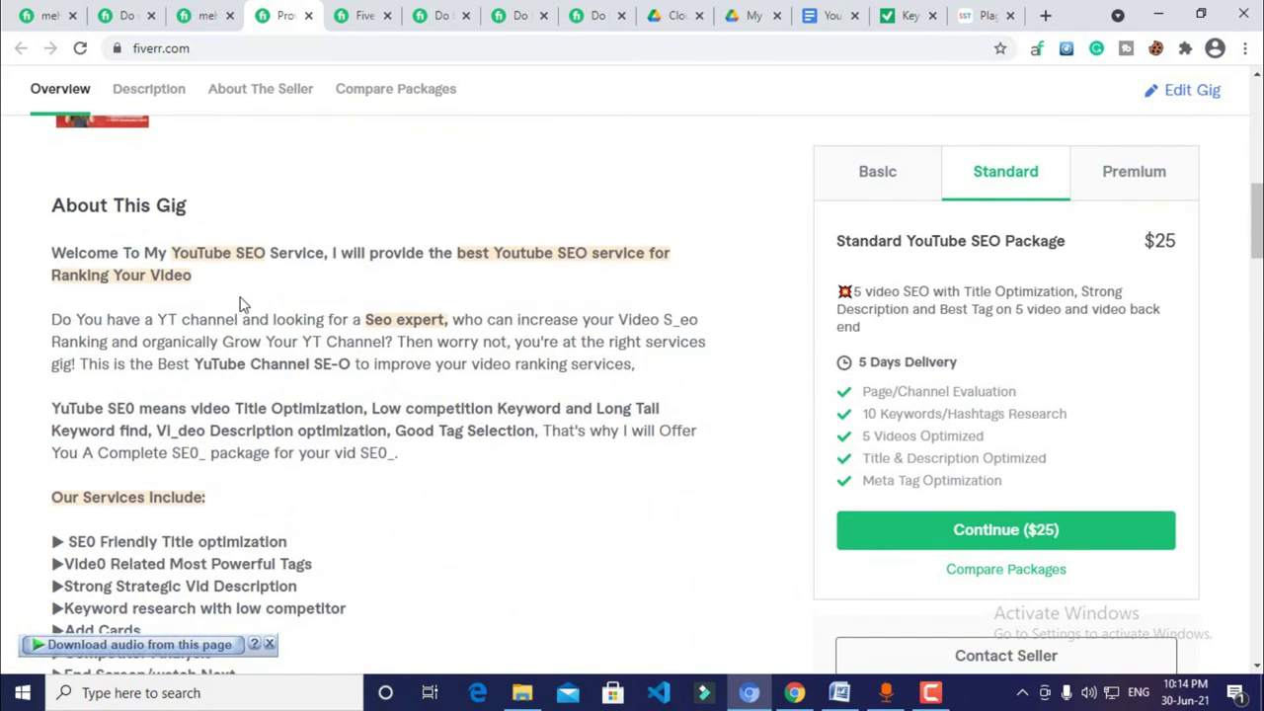
scroll(296, 301, down, 5)
scroll(445, 308, up, 10)
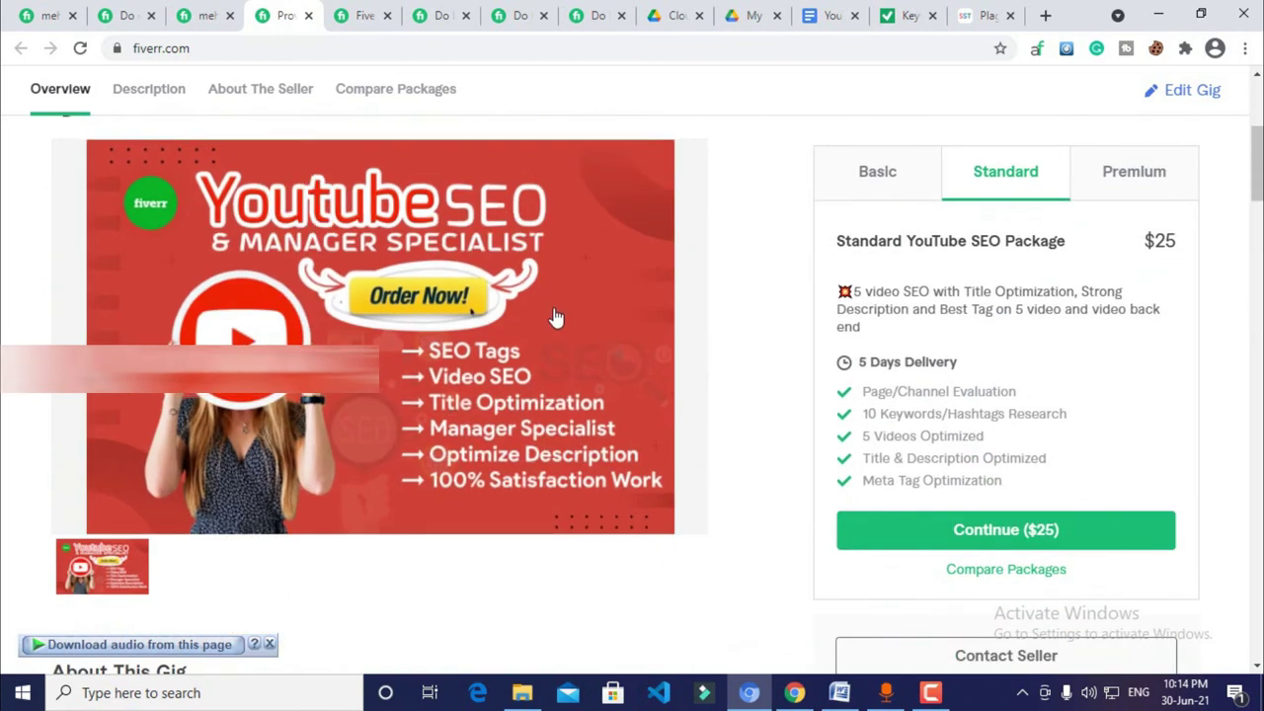
scroll(592, 341, up, 4)
scroll(642, 296, down, 3)
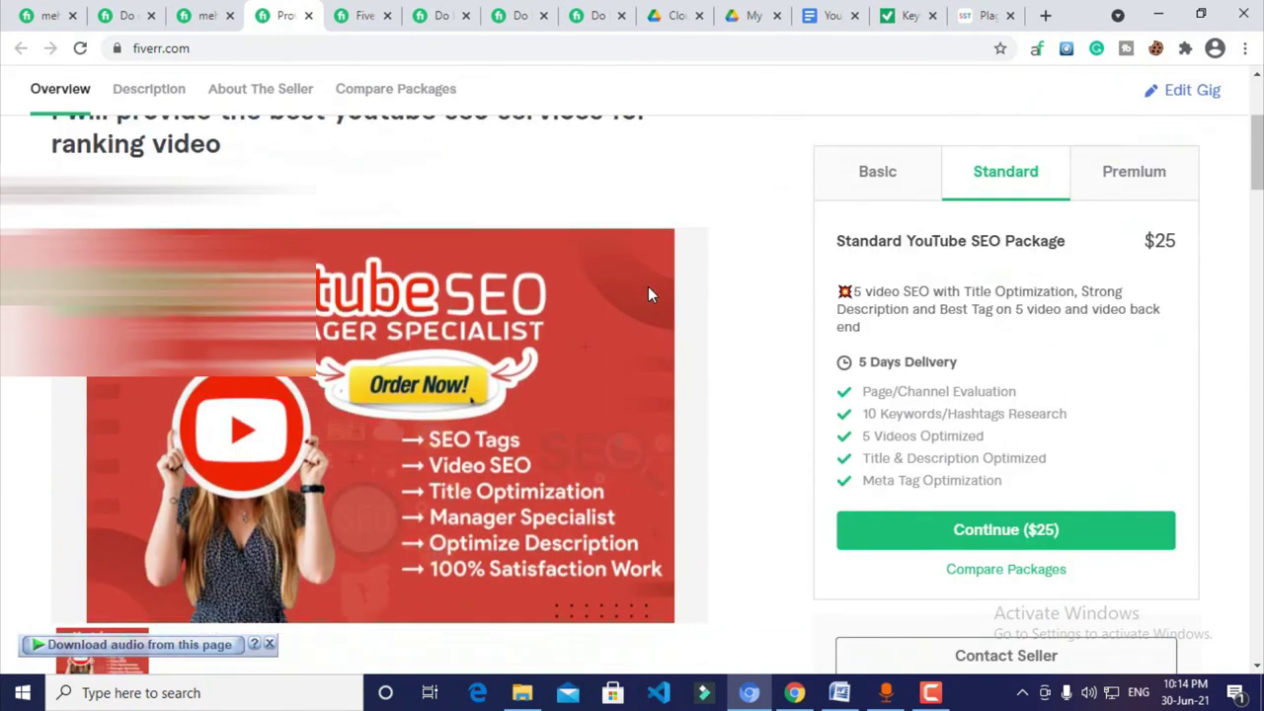
scroll(632, 346, down, 5)
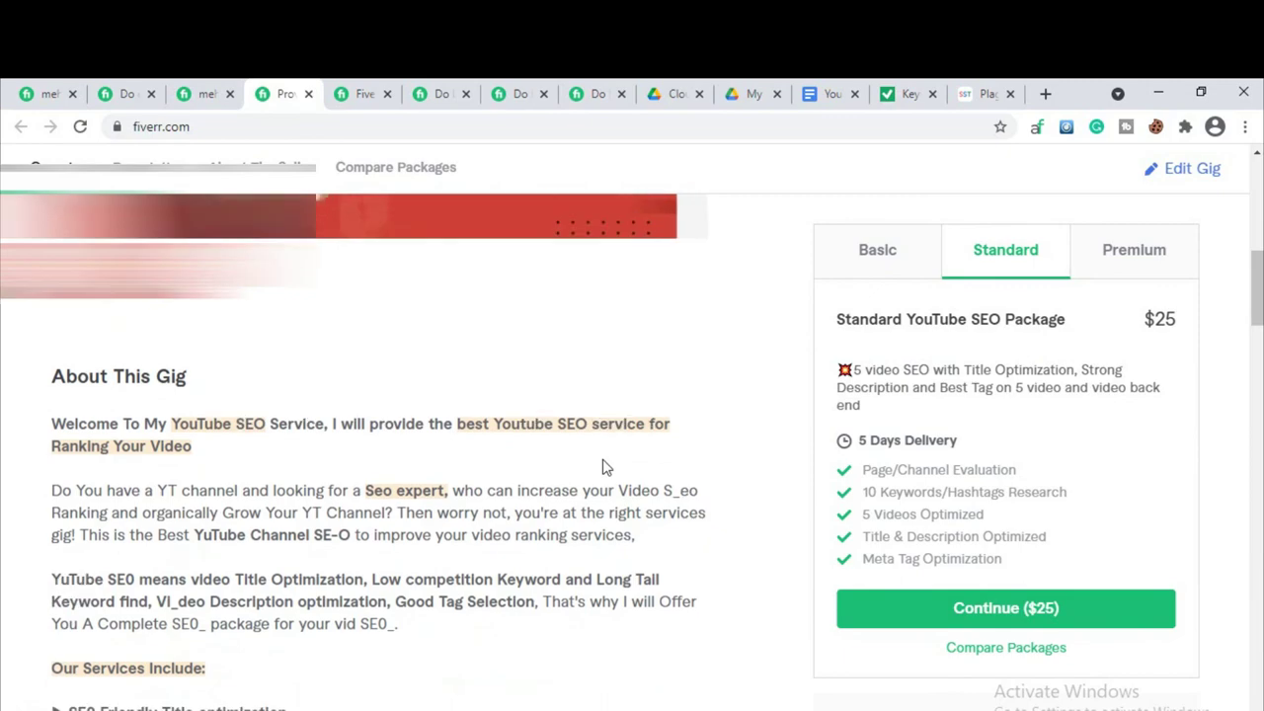
scroll(602, 465, down, 3)
scroll(603, 465, up, 1)
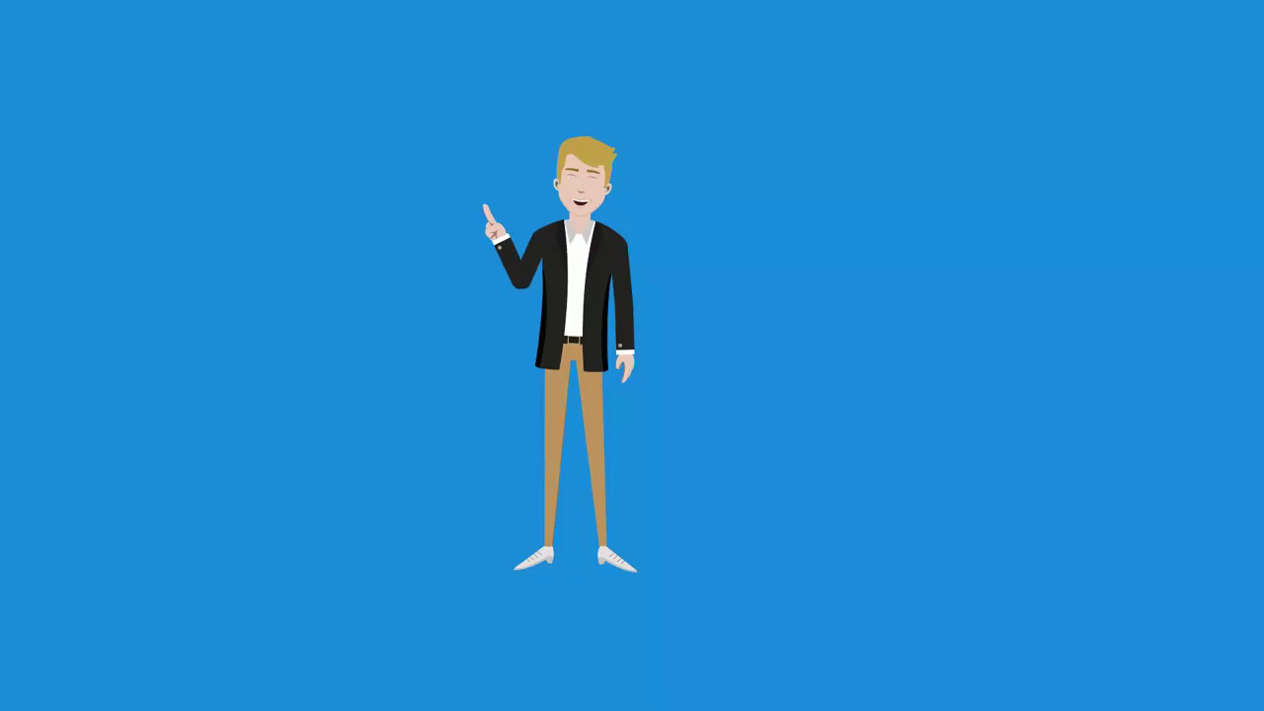